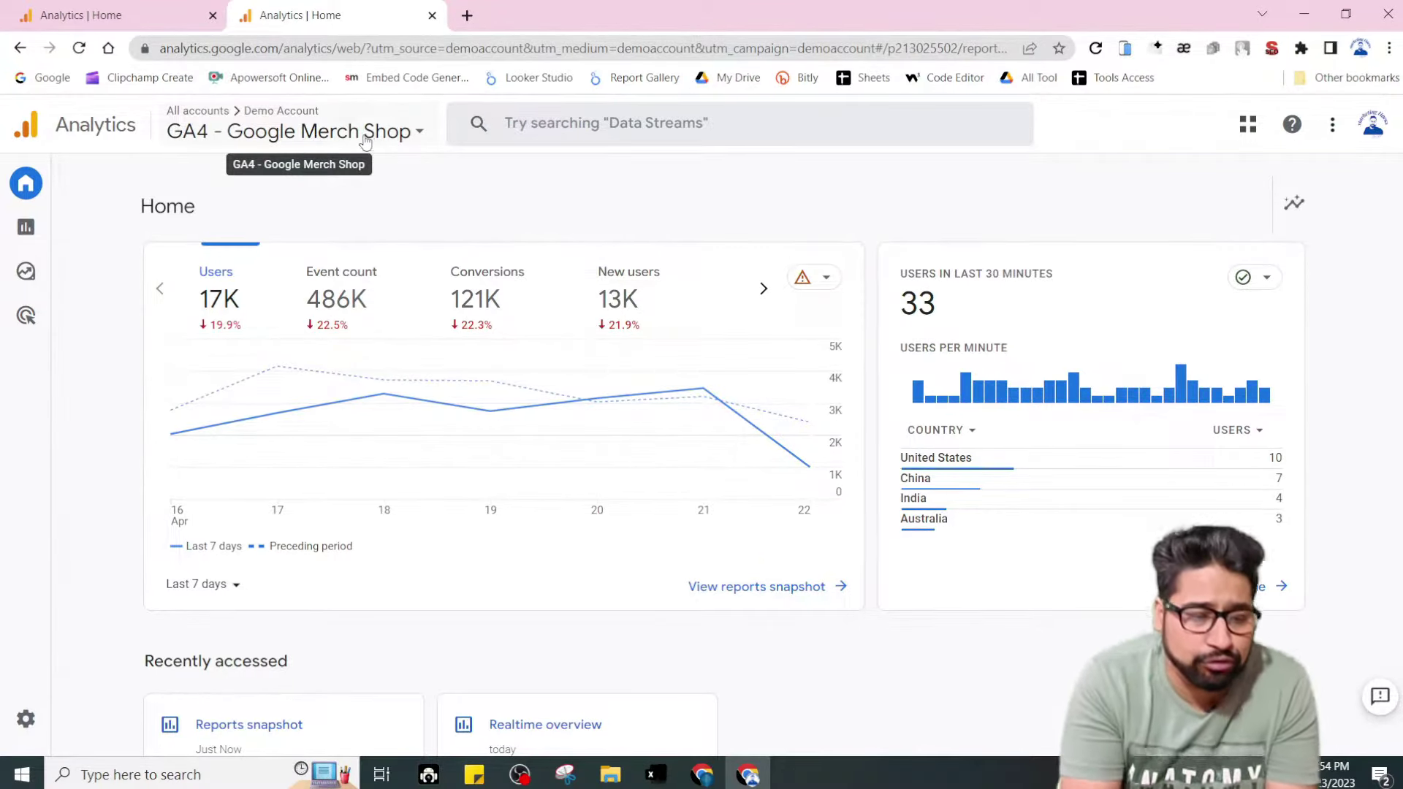
Switch to the GA4 - Flood-It! property and look through its Home page down to the insight cards.
{"action": "key", "text": "ctrl+shift+Tab"}
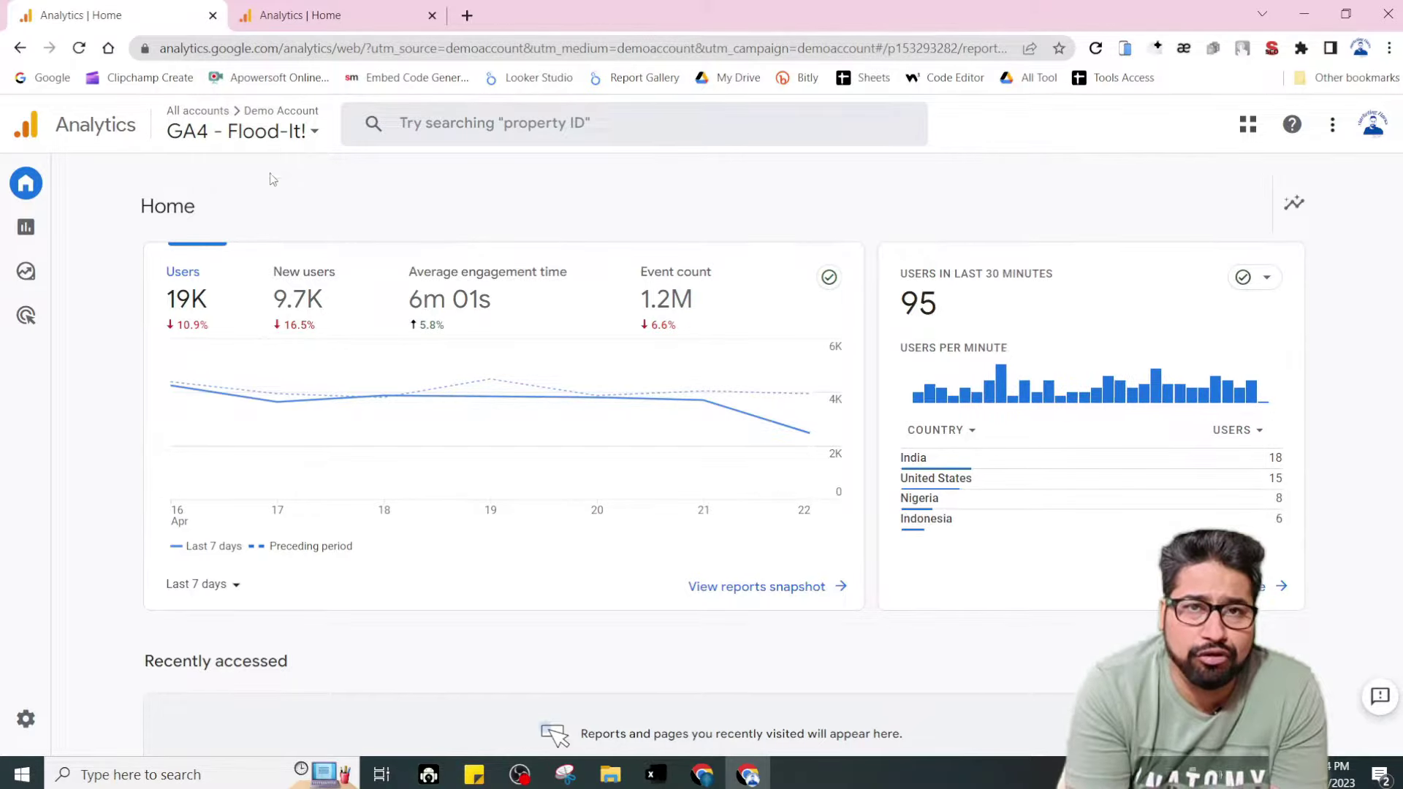
{"action": "scroll", "coordinate": [291, 288], "scroll_direction": "down", "scroll_amount": 12}
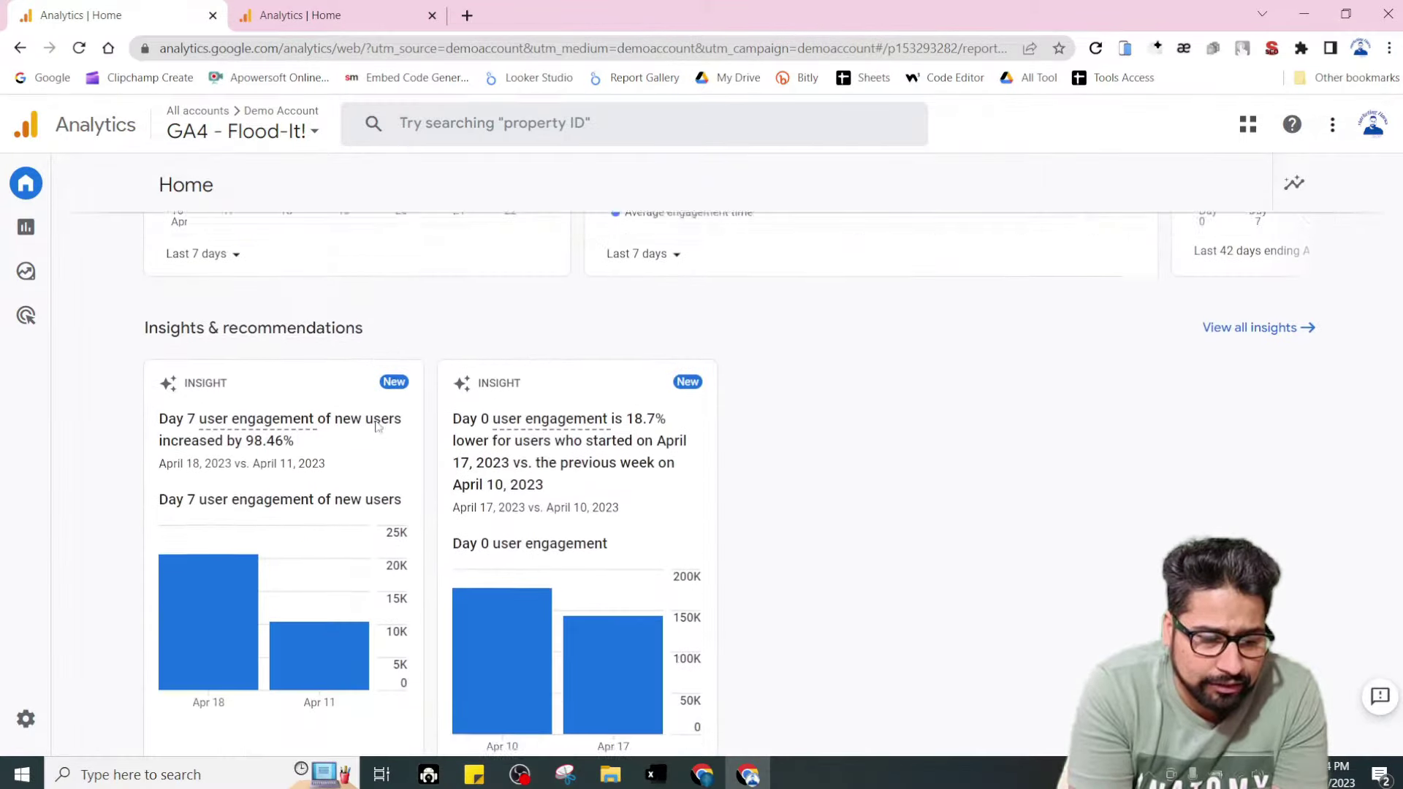
{"action": "scroll", "coordinate": [376, 426], "scroll_direction": "up", "scroll_amount": 6}
{"action": "scroll", "coordinate": [407, 460], "scroll_direction": "down", "scroll_amount": 8}
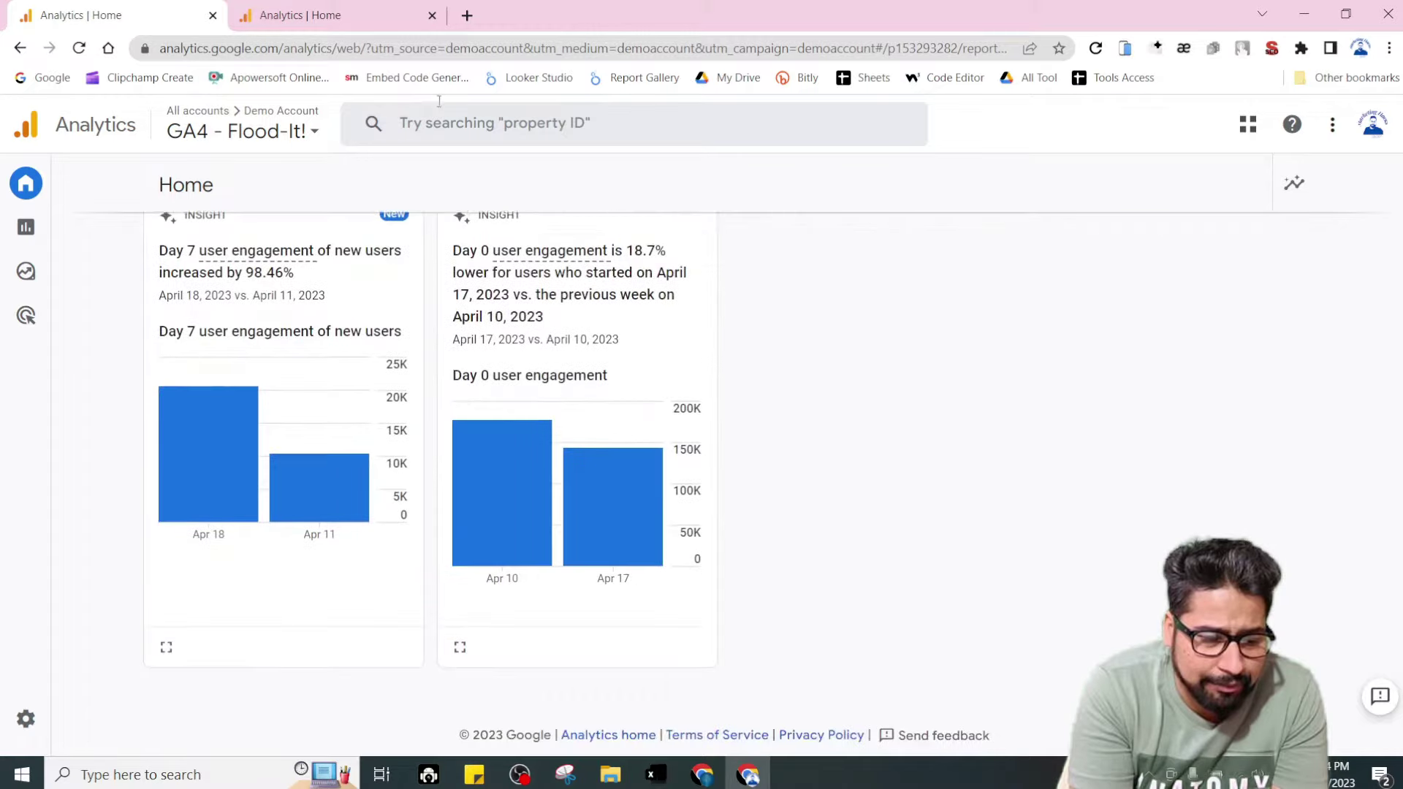
Switch to the GA4 - Google Merch Shop property and skim its Home page from the overview to the insights.
{"action": "key", "text": "ctrl+Tab"}
{"action": "scroll", "coordinate": [583, 448], "scroll_direction": "down", "scroll_amount": 7}
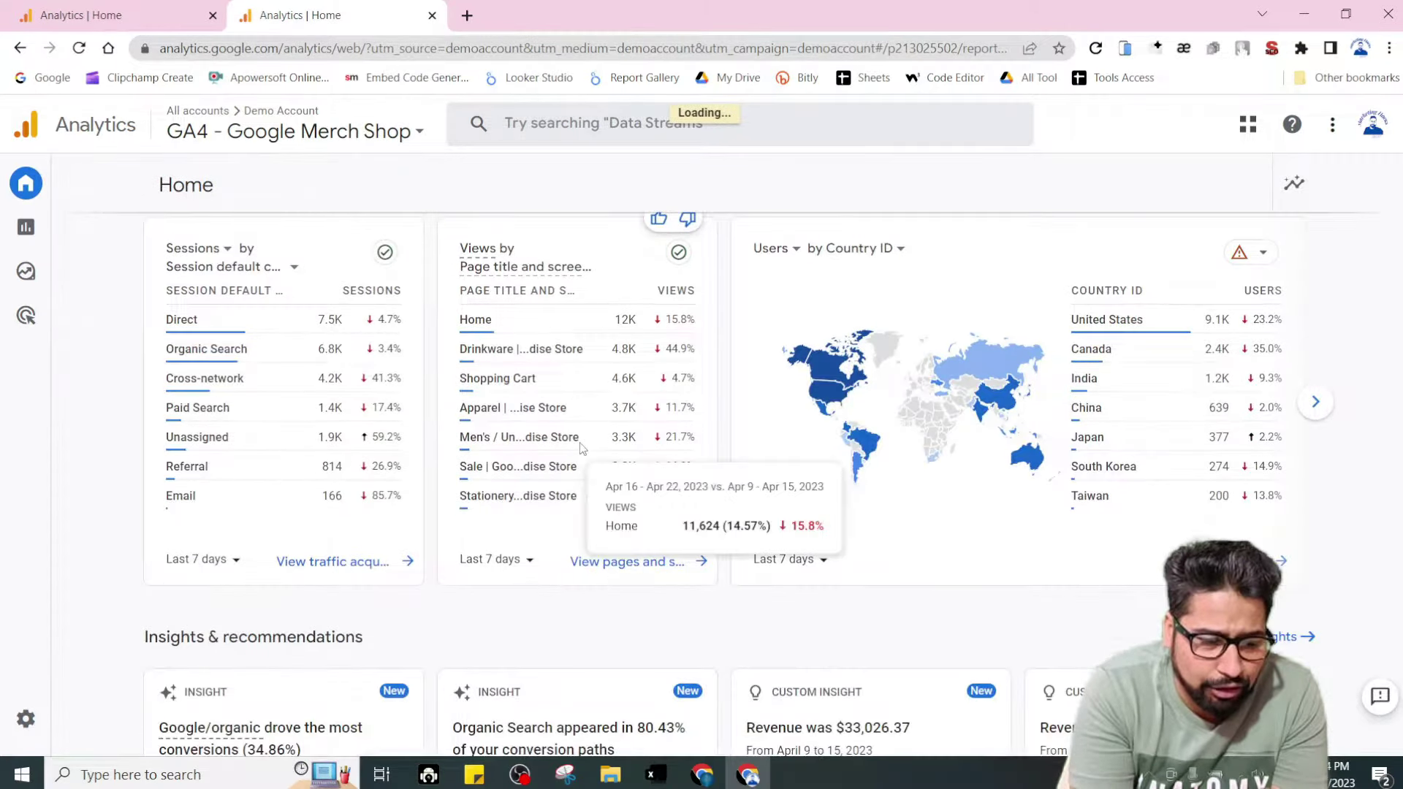
{"action": "scroll", "coordinate": [582, 447], "scroll_direction": "down", "scroll_amount": 5}
{"action": "scroll", "coordinate": [592, 497], "scroll_direction": "up", "scroll_amount": 12}
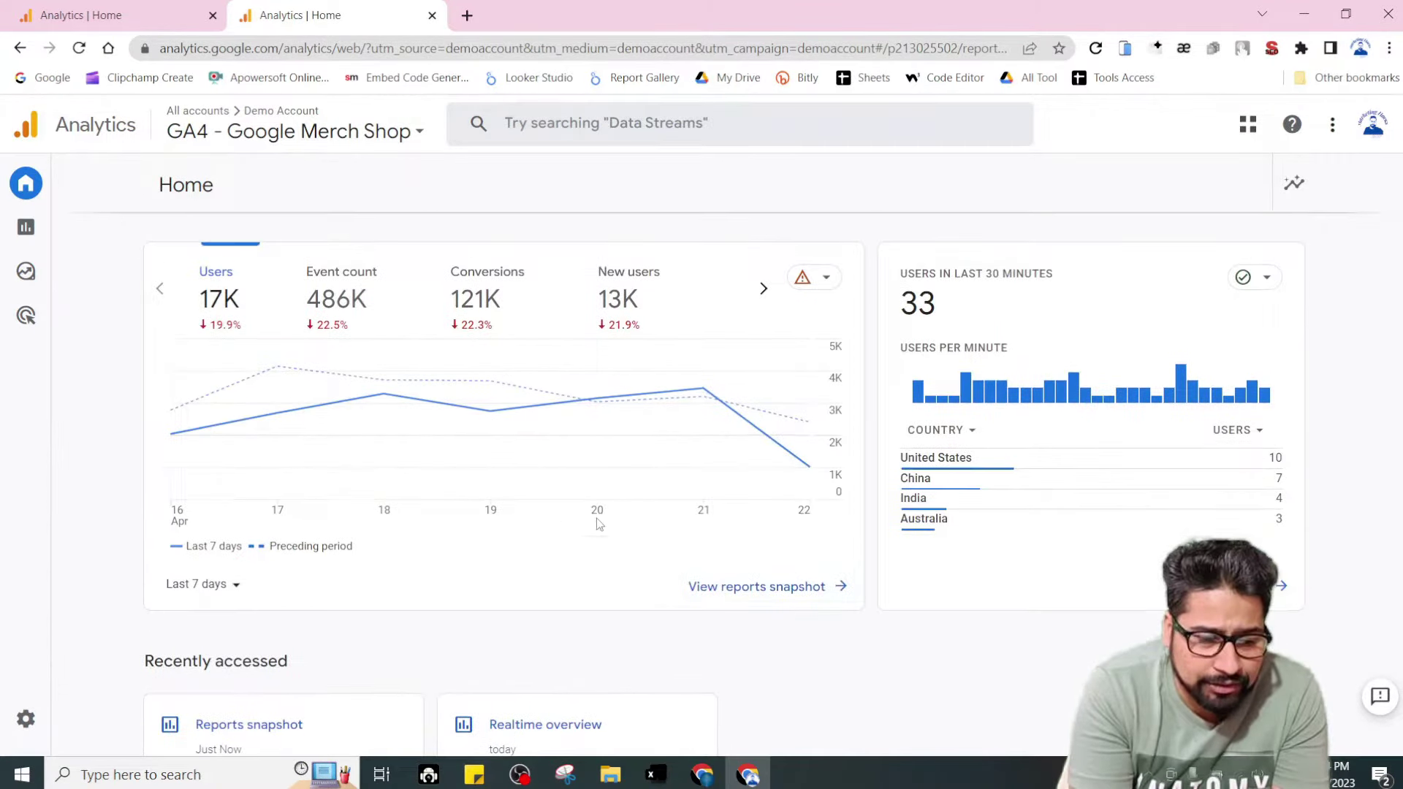
{"action": "mouse_move", "coordinate": [593, 482]}
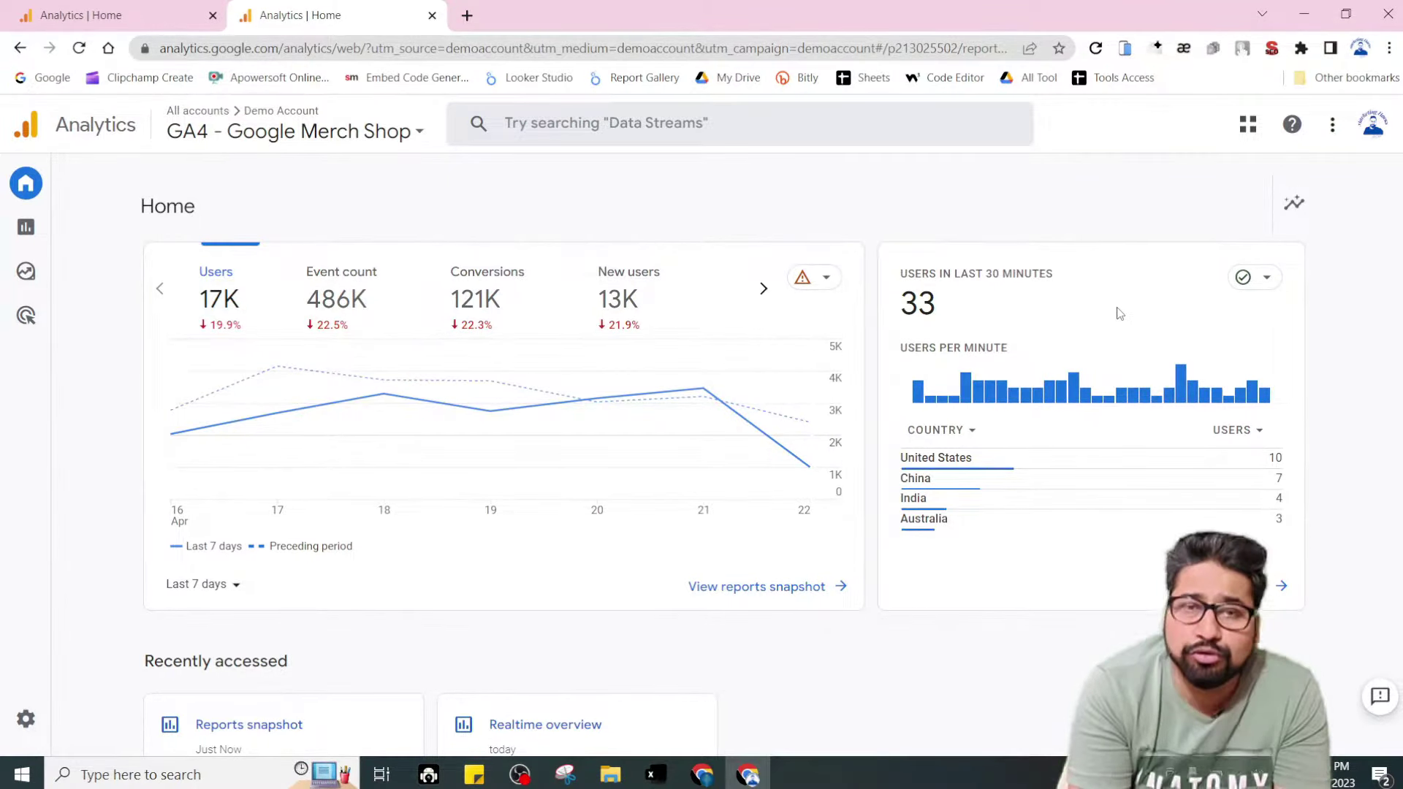
Examine the Merch Shop Home page's recently accessed reports, suggested cards, and insights and recommendations.
{"action": "scroll", "coordinate": [1096, 308], "scroll_direction": "down", "scroll_amount": 5}
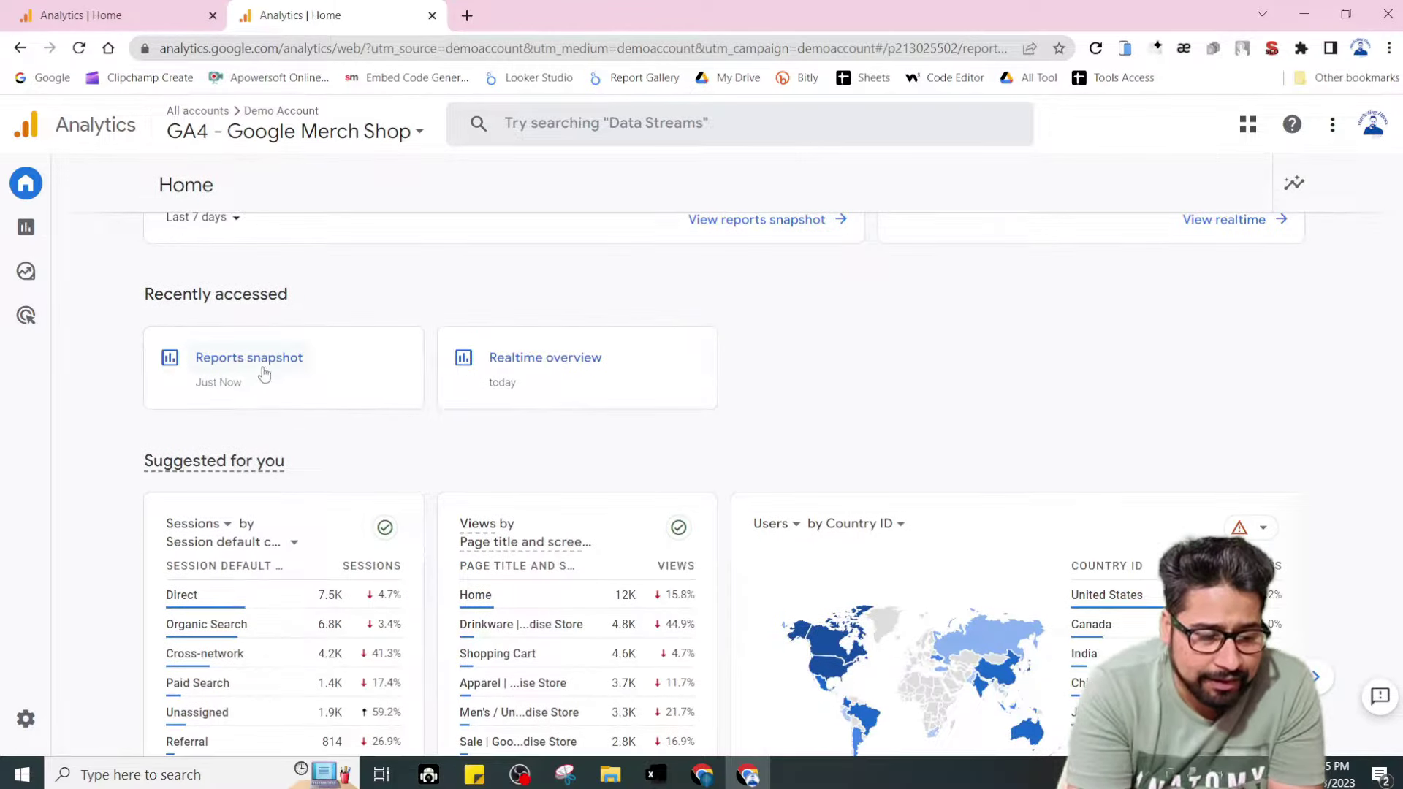
{"action": "mouse_move", "coordinate": [53, 240]}
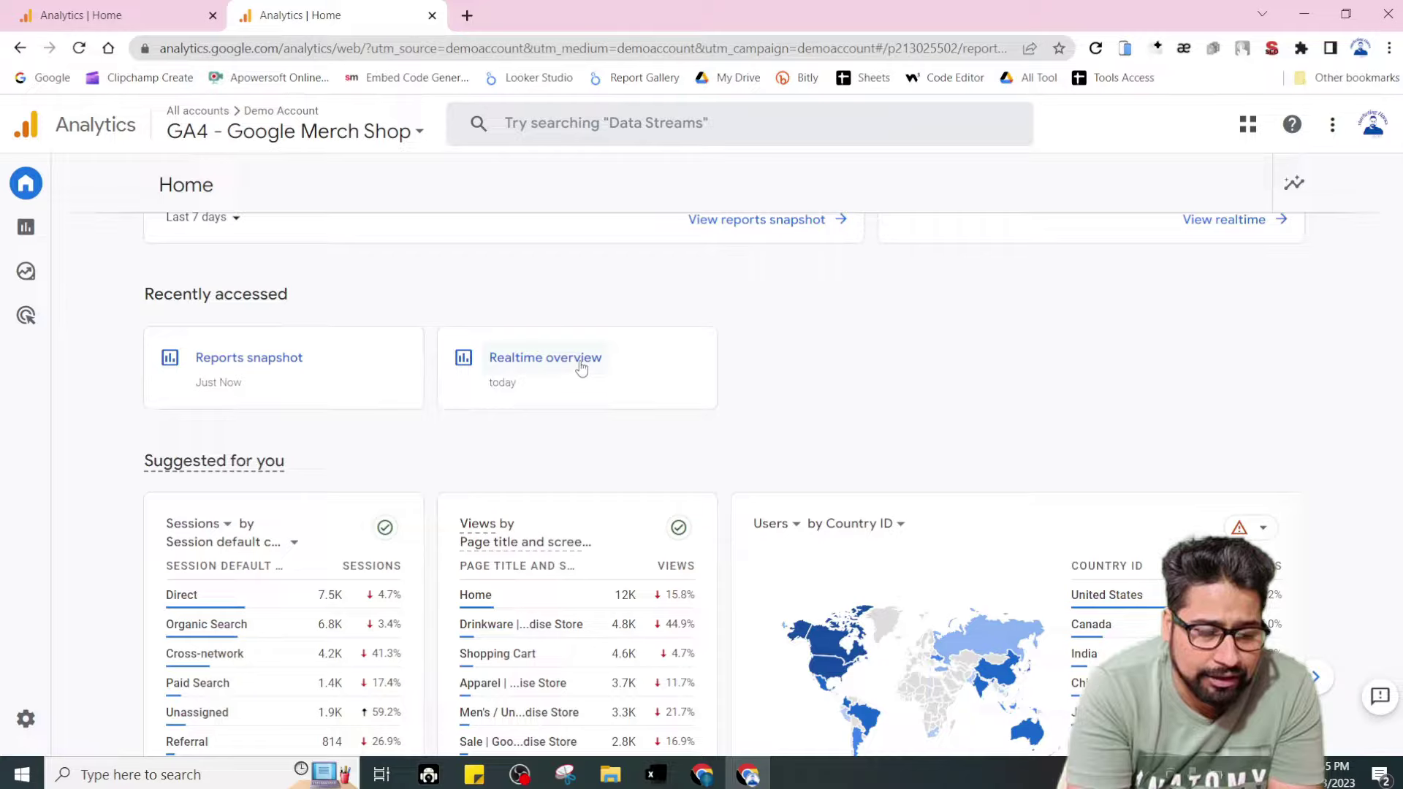
{"action": "scroll", "coordinate": [189, 278], "scroll_direction": "down", "scroll_amount": 3}
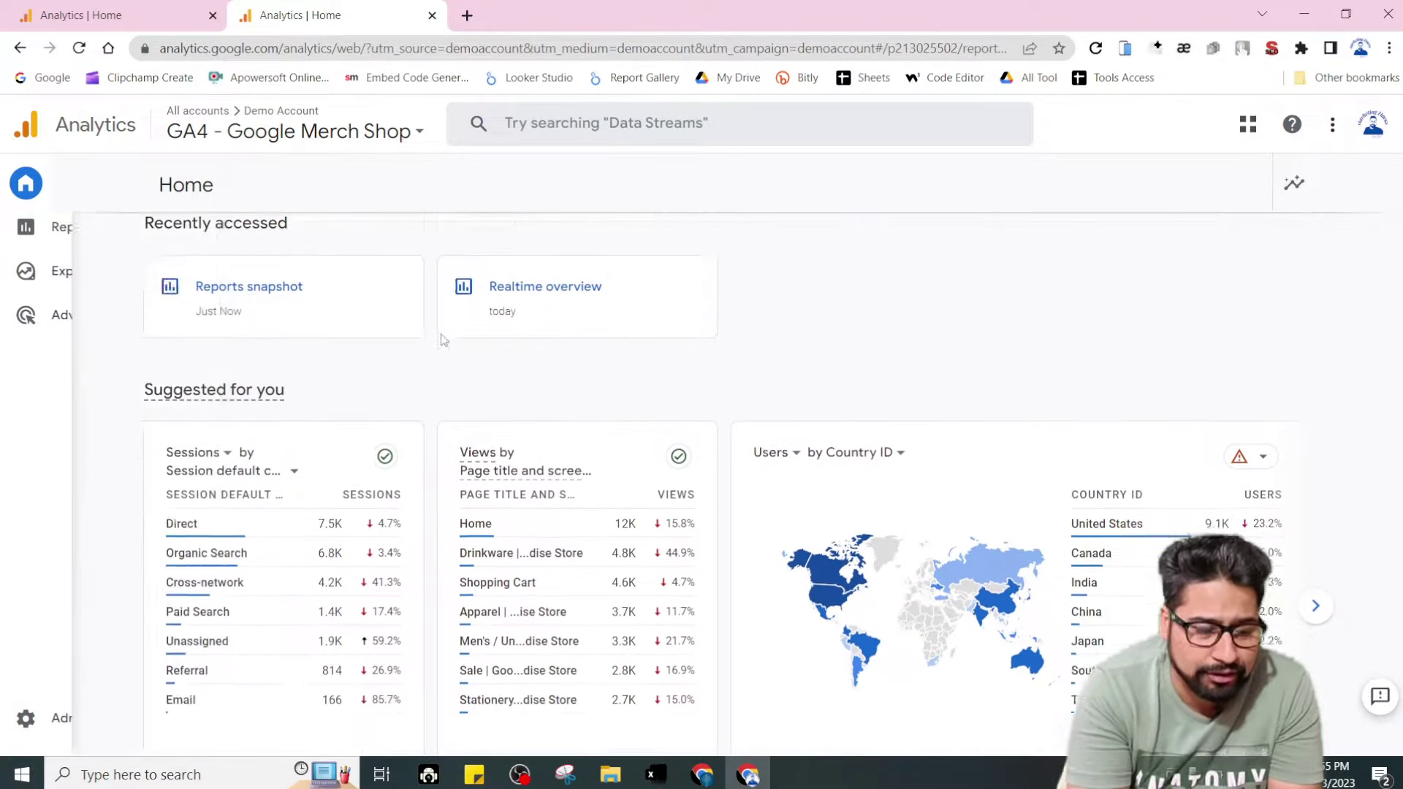
{"action": "scroll", "coordinate": [876, 402], "scroll_direction": "down", "scroll_amount": 3}
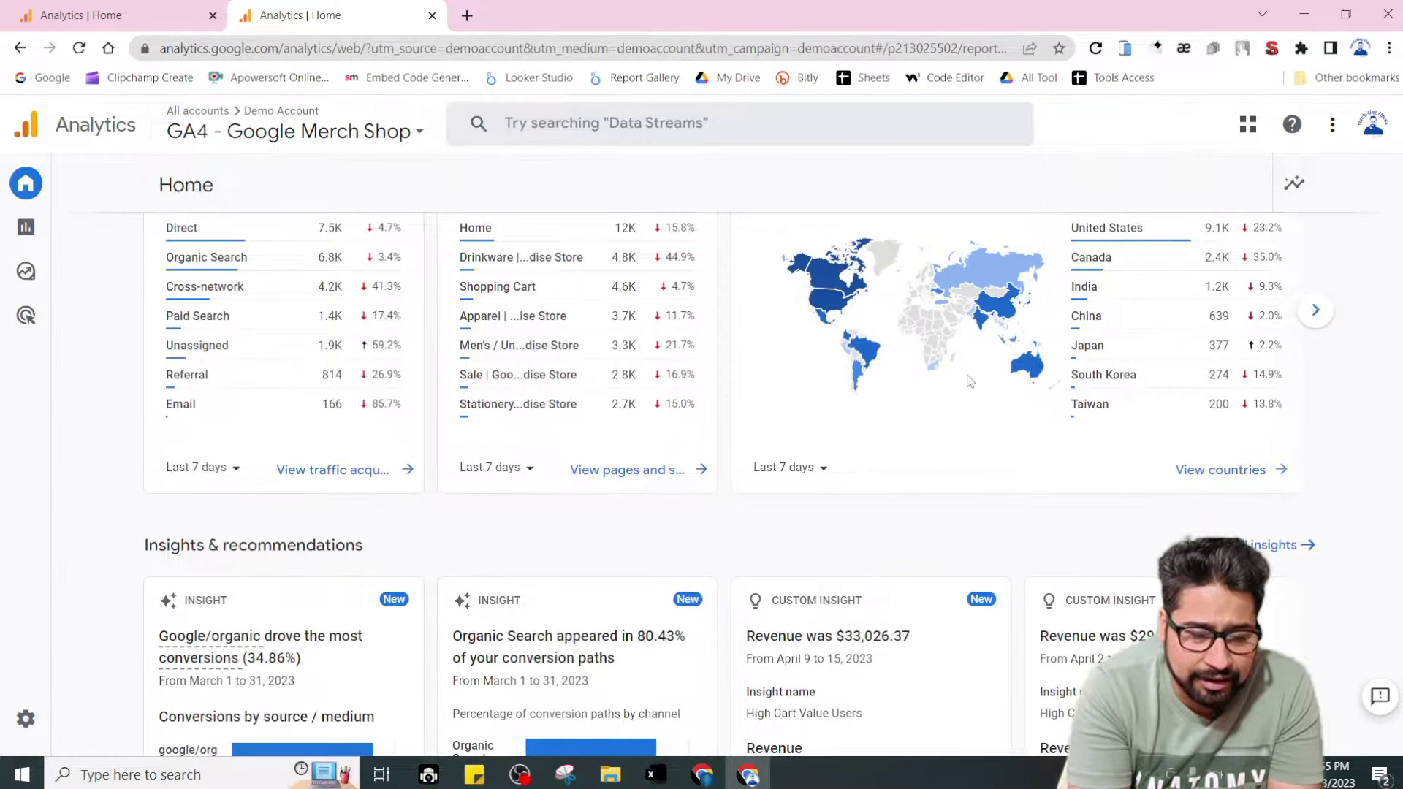
{"action": "scroll", "coordinate": [1059, 366], "scroll_direction": "up", "scroll_amount": 2}
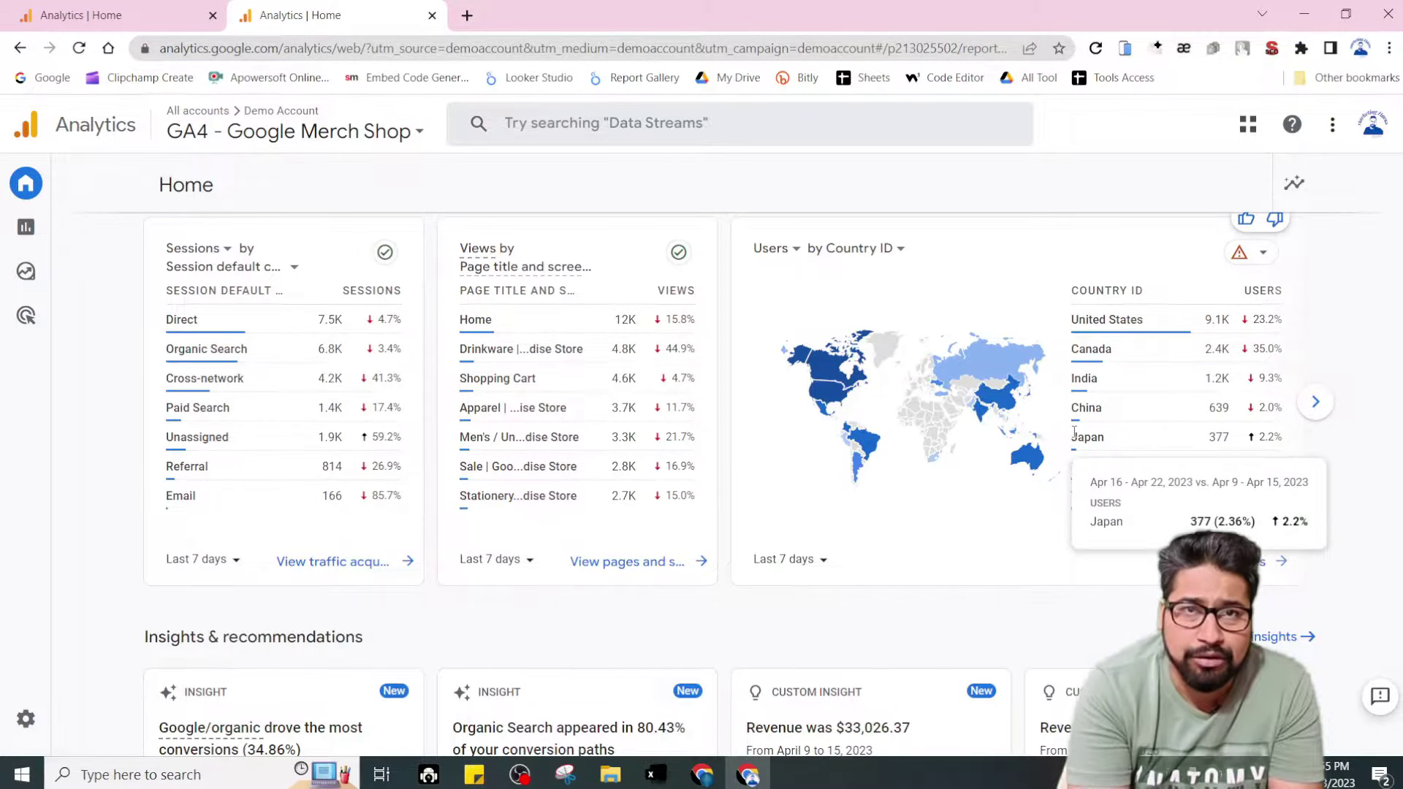
{"action": "scroll", "coordinate": [466, 492], "scroll_direction": "down", "scroll_amount": 3}
{"action": "scroll", "coordinate": [466, 492], "scroll_direction": "down", "scroll_amount": 2}
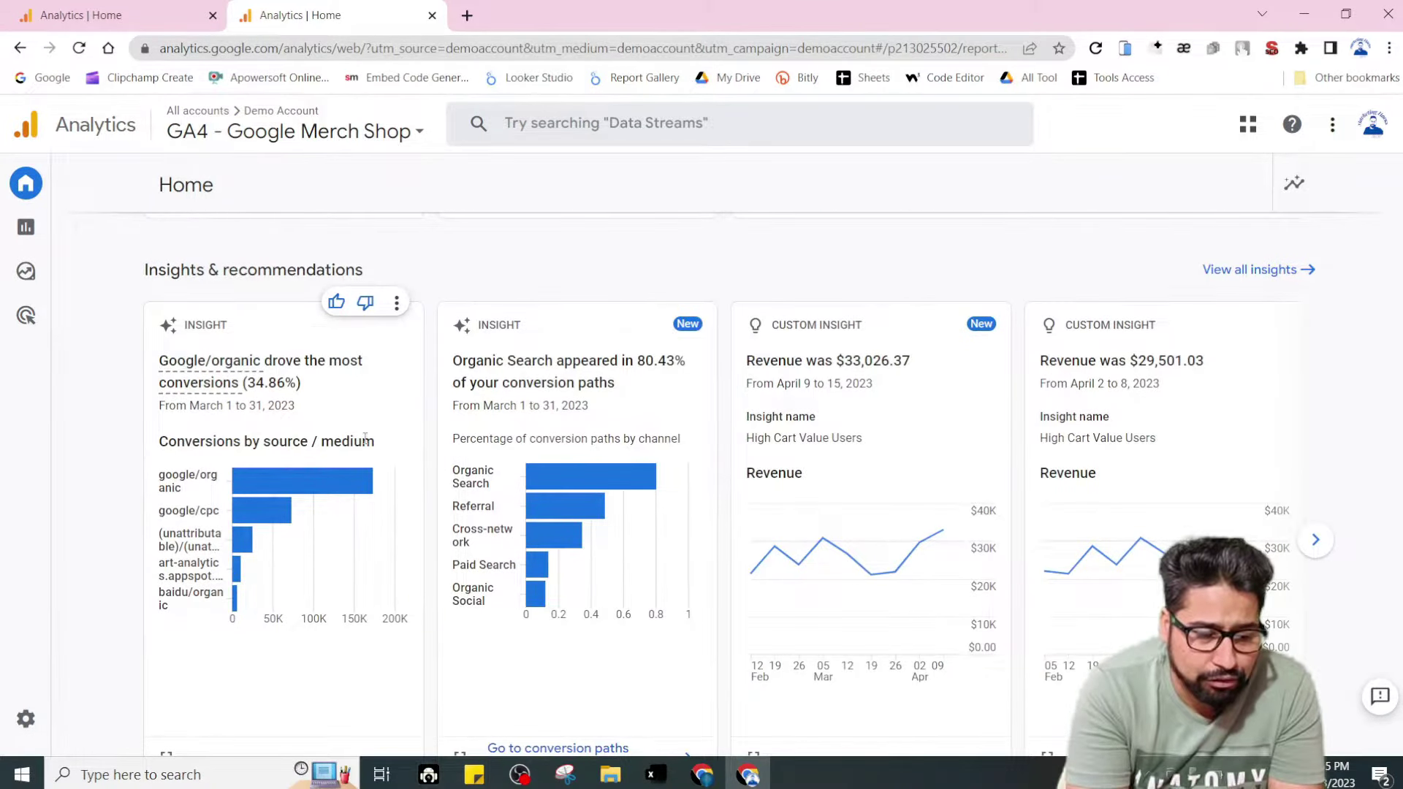
{"action": "scroll", "coordinate": [365, 438], "scroll_direction": "down", "scroll_amount": 2}
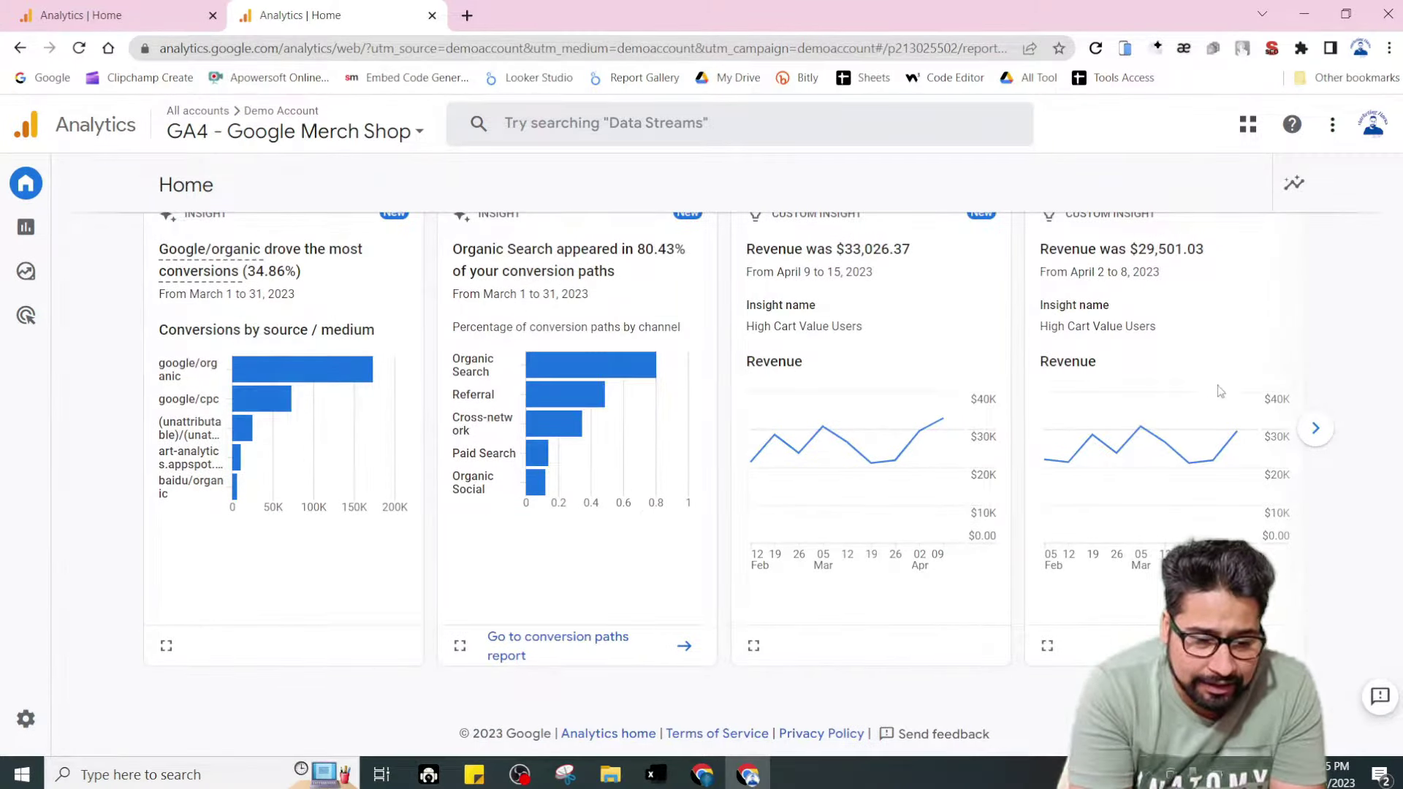
{"action": "scroll", "coordinate": [1022, 394], "scroll_direction": "up", "scroll_amount": 3}
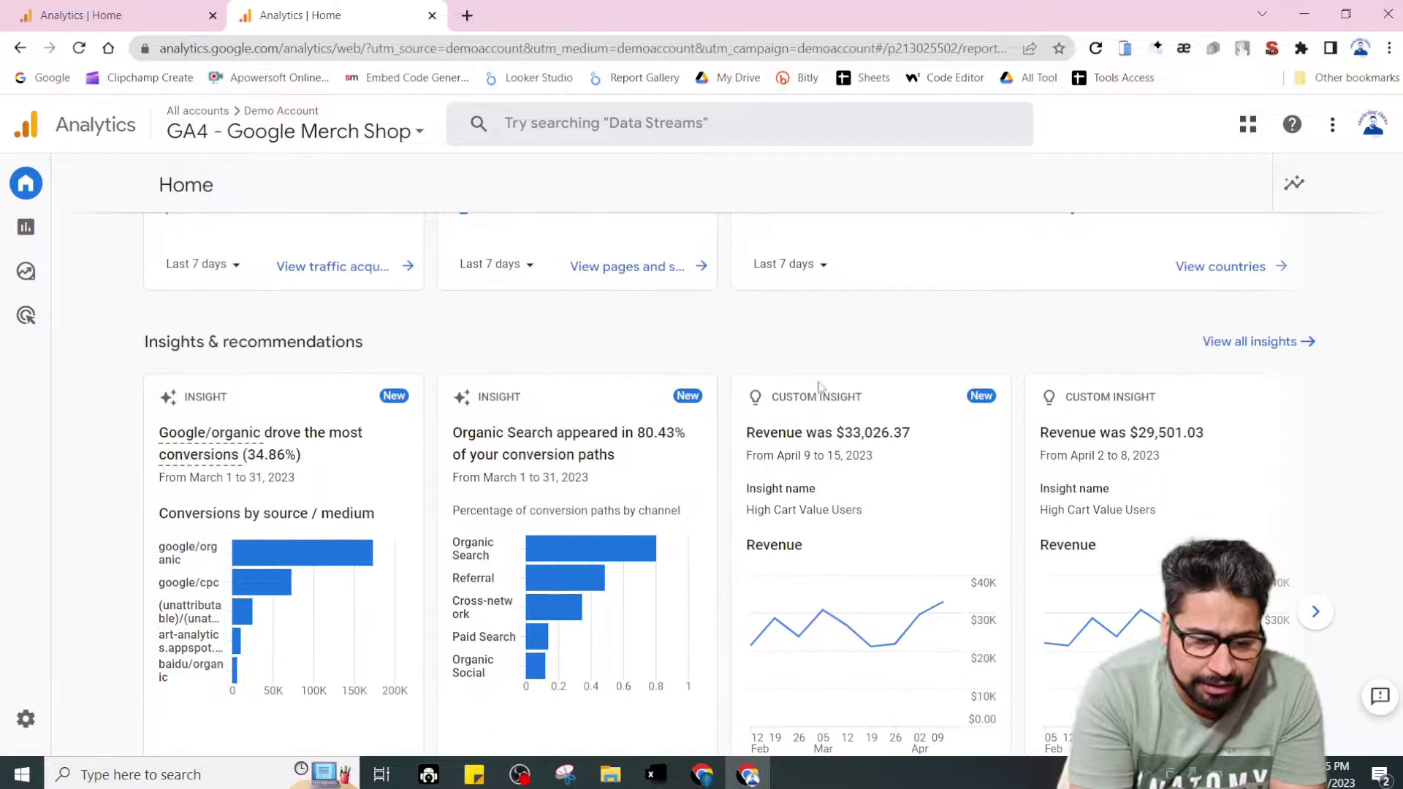
Return to the Flood-It! property and examine its Home overview, realtime users, recently accessed and suggested sections.
{"action": "left_click", "coordinate": [65, 10]}
{"action": "scroll", "coordinate": [520, 416], "scroll_direction": "up", "scroll_amount": 10}
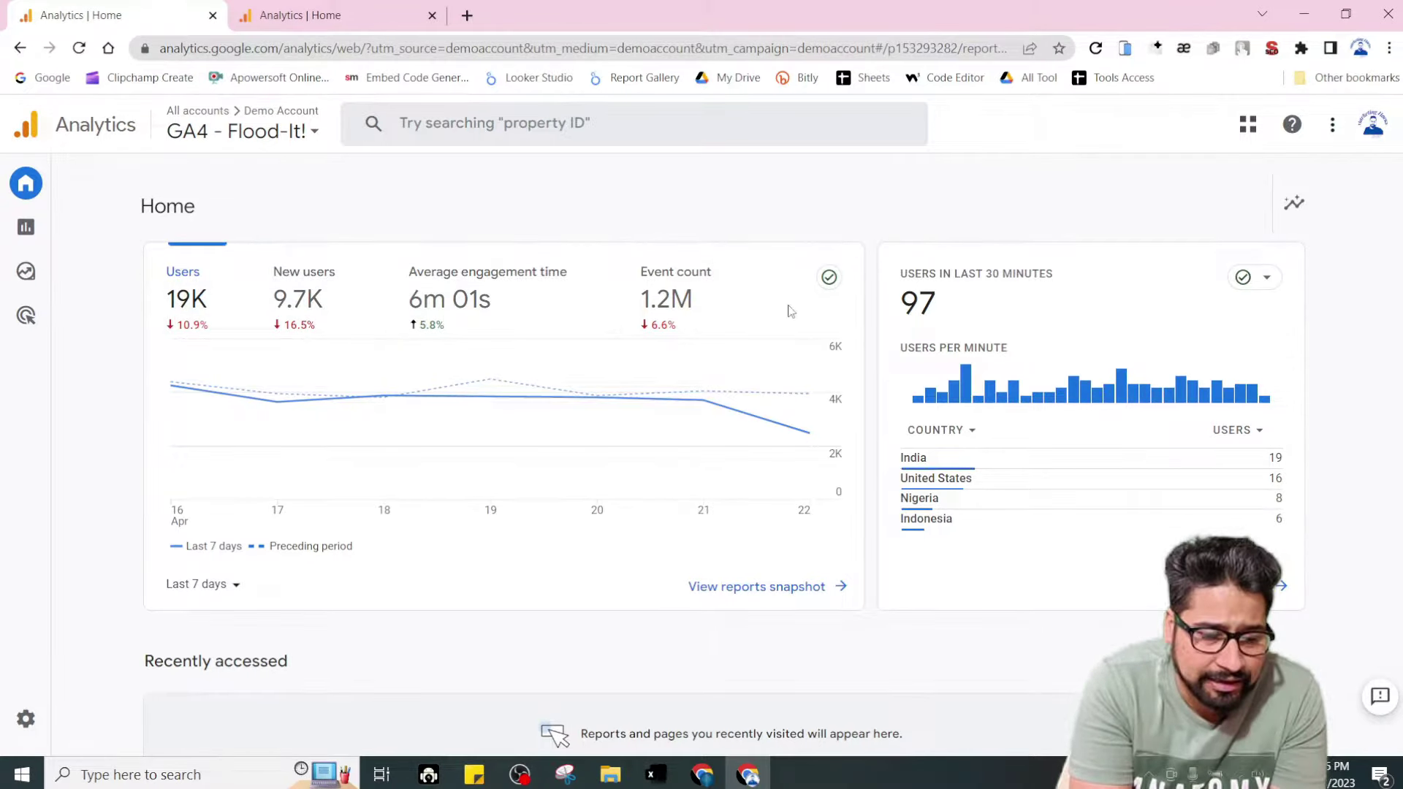
{"action": "scroll", "coordinate": [1044, 445], "scroll_direction": "down", "scroll_amount": 1}
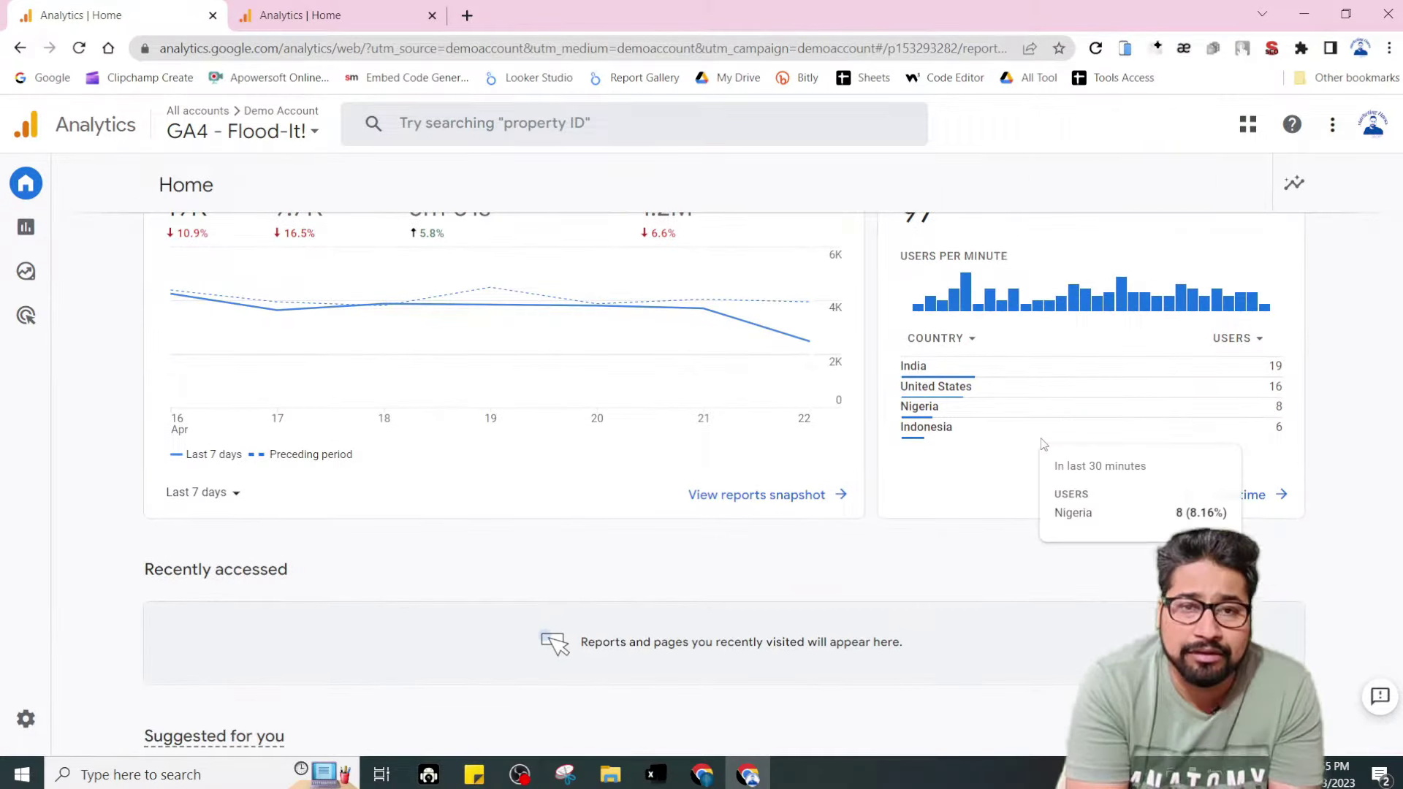
{"action": "scroll", "coordinate": [1044, 444], "scroll_direction": "down", "scroll_amount": 4}
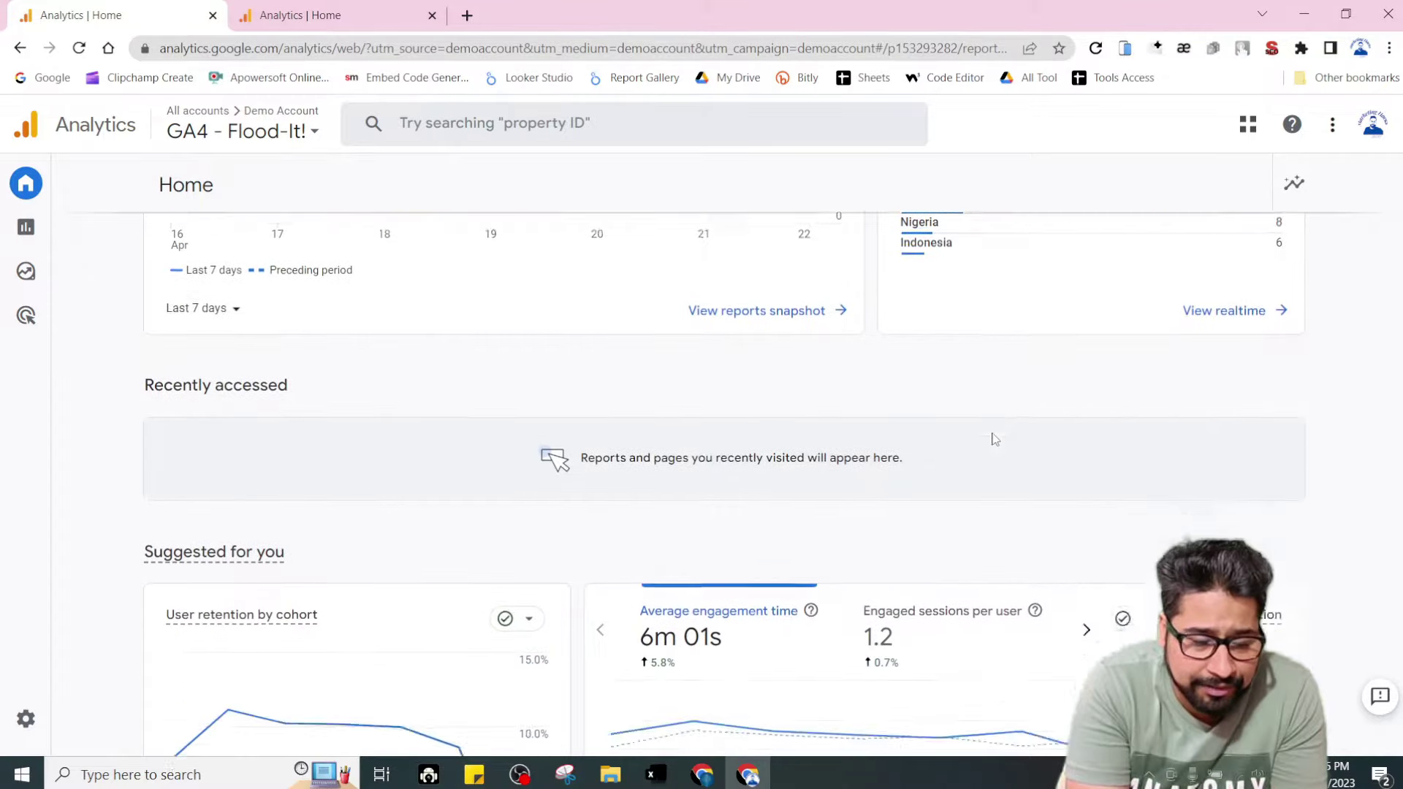
{"action": "scroll", "coordinate": [358, 344], "scroll_direction": "up", "scroll_amount": 1}
{"action": "scroll", "coordinate": [584, 289], "scroll_direction": "down", "scroll_amount": 2}
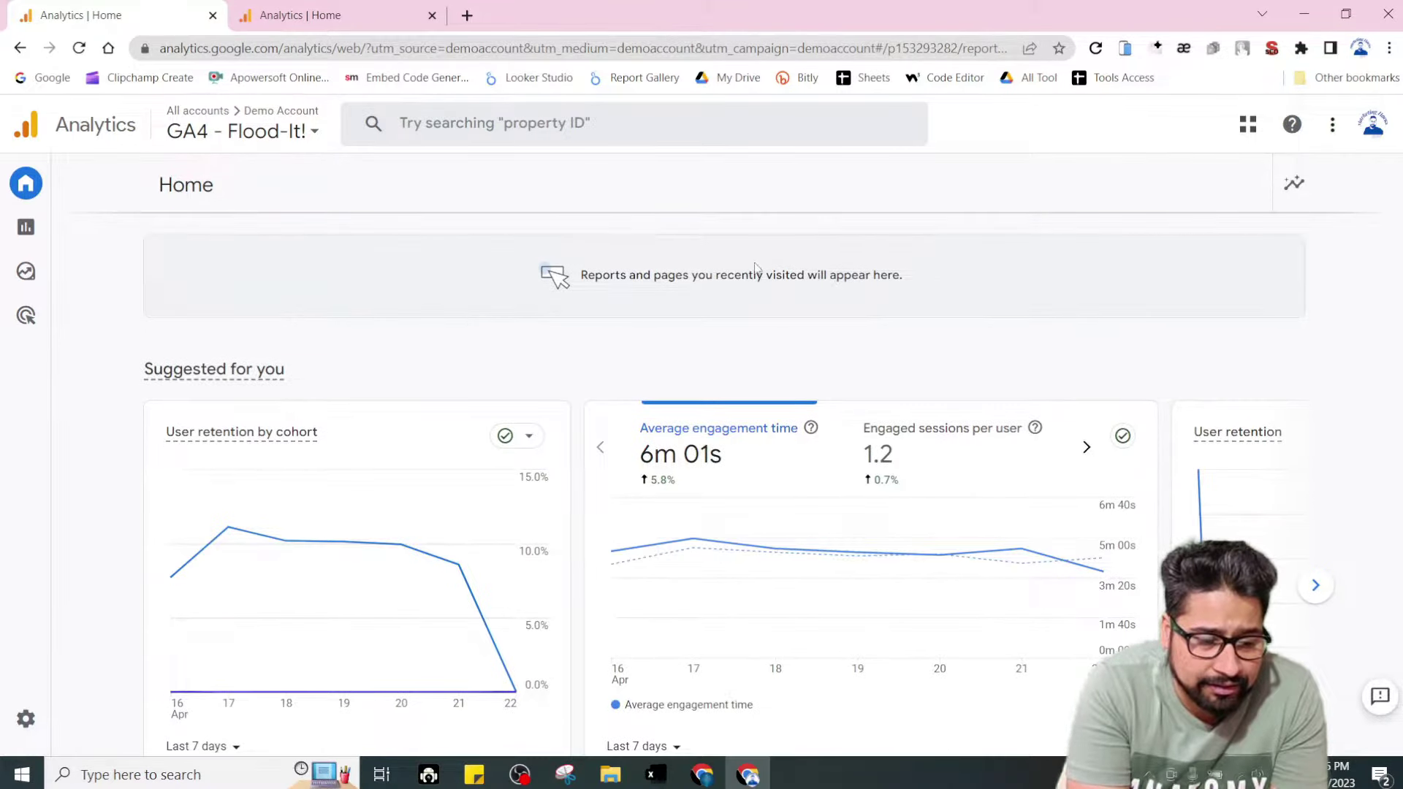
{"action": "scroll", "coordinate": [504, 365], "scroll_direction": "down", "scroll_amount": 1}
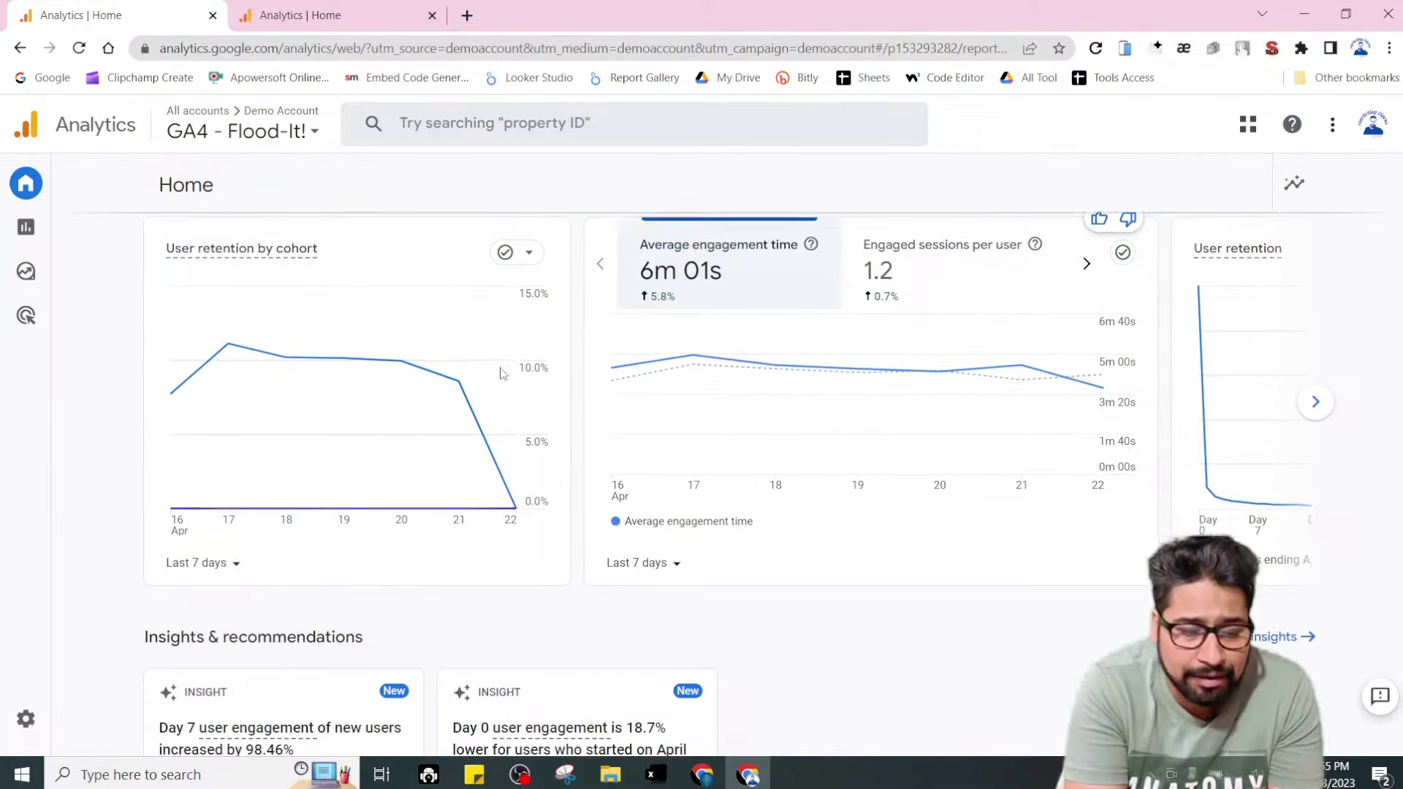
{"action": "scroll", "coordinate": [322, 329], "scroll_direction": "up", "scroll_amount": 1}
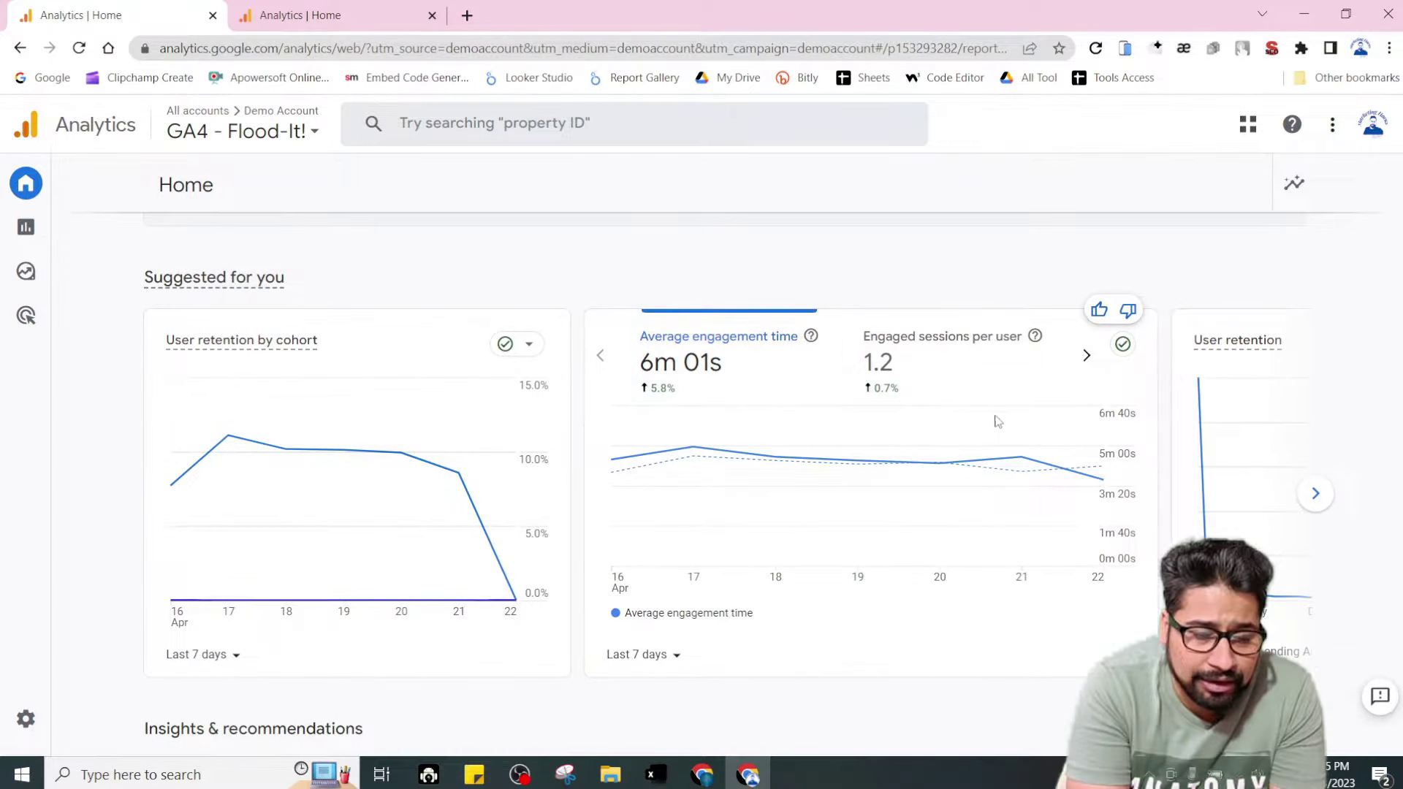
{"action": "scroll", "coordinate": [1074, 402], "scroll_direction": "down", "scroll_amount": 3}
{"action": "scroll", "coordinate": [1343, 381], "scroll_direction": "up", "scroll_amount": 2}
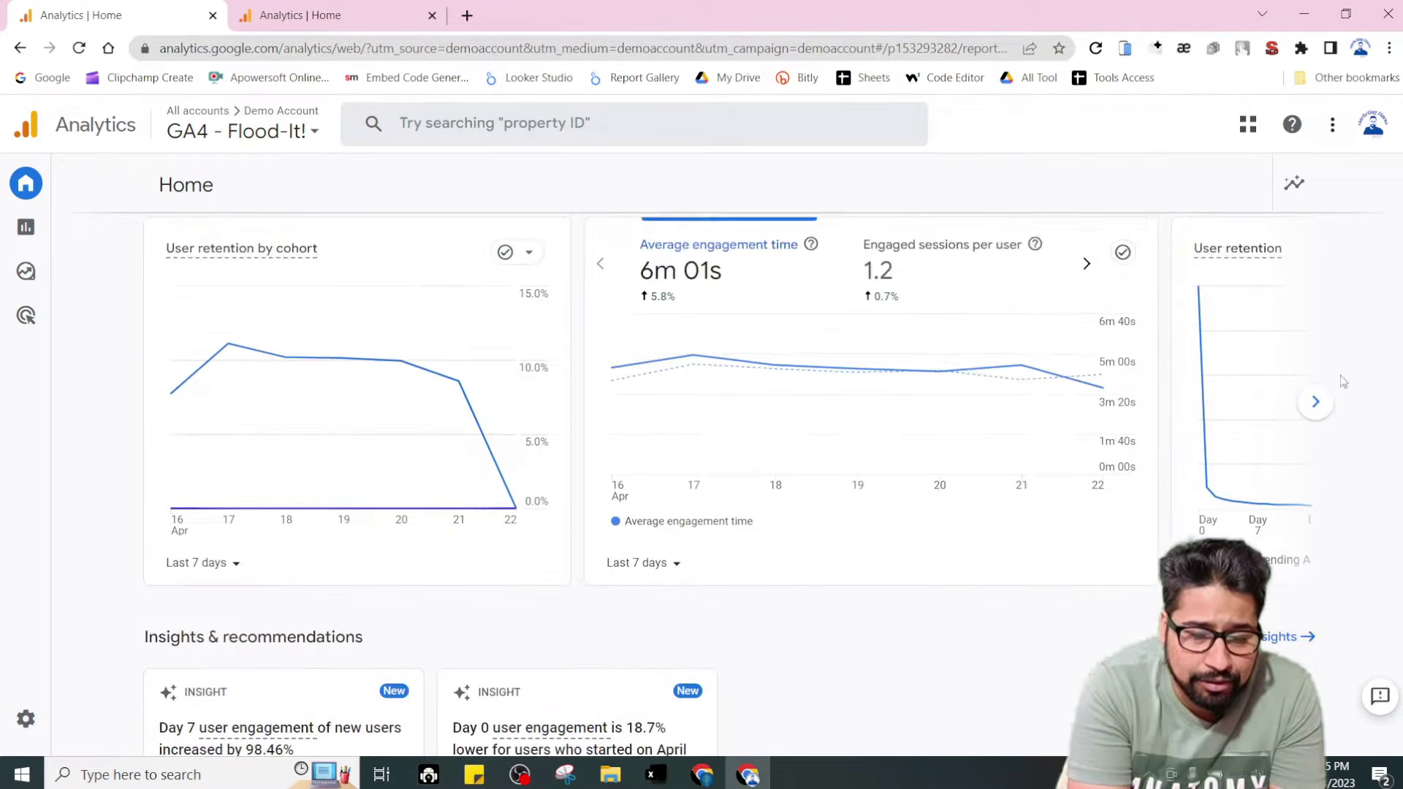
Browse the further suggested cards on the Flood-It! Home page, including event count and lifetime value, and check the insights below.
{"action": "left_click", "coordinate": [1315, 402]}
{"action": "left_click", "coordinate": [1315, 403]}
{"action": "left_click", "coordinate": [1314, 403]}
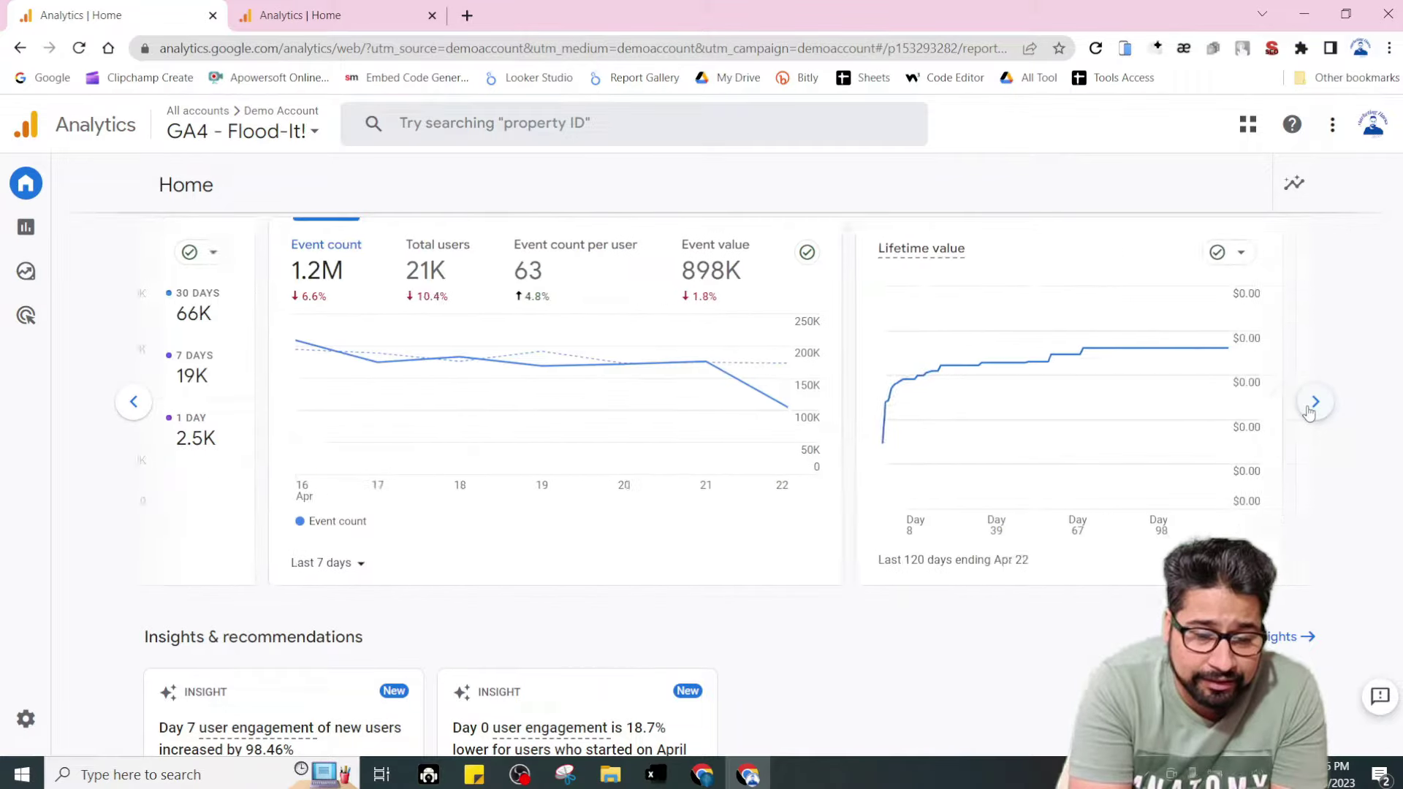
{"action": "scroll", "coordinate": [1311, 472], "scroll_direction": "up", "scroll_amount": 2}
{"action": "left_click", "coordinate": [1321, 594]}
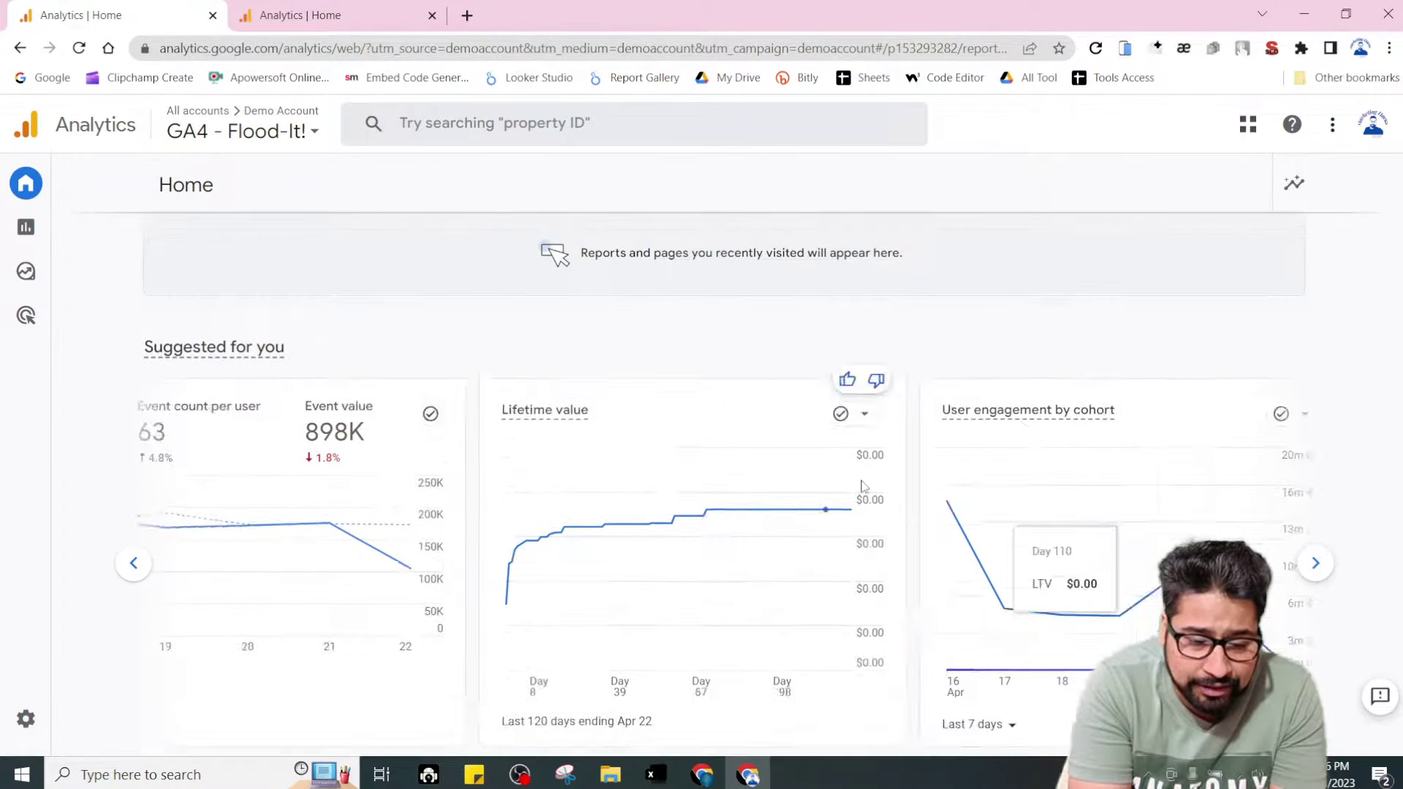
{"action": "scroll", "coordinate": [635, 408], "scroll_direction": "down", "scroll_amount": 9}
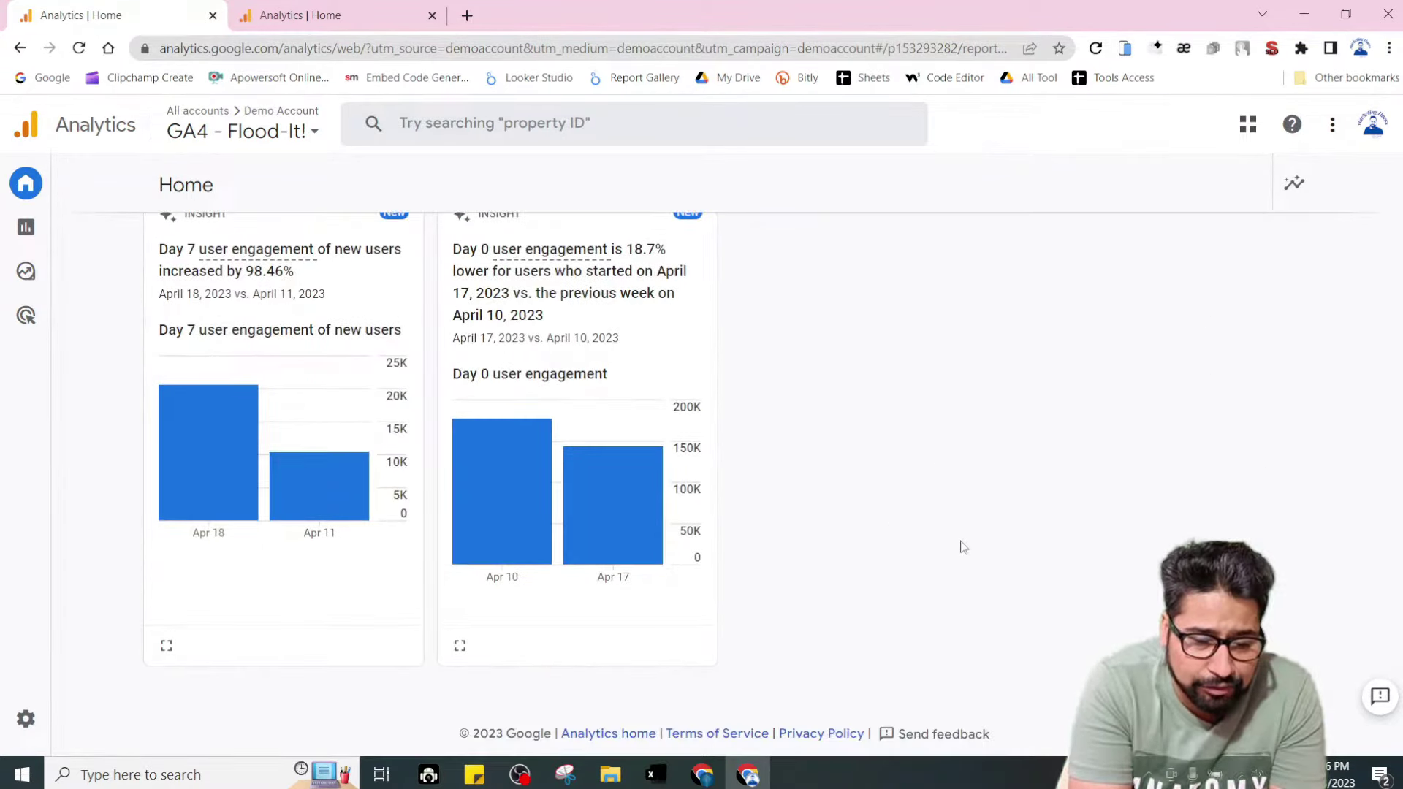
{"action": "scroll", "coordinate": [963, 547], "scroll_direction": "up", "scroll_amount": 10}
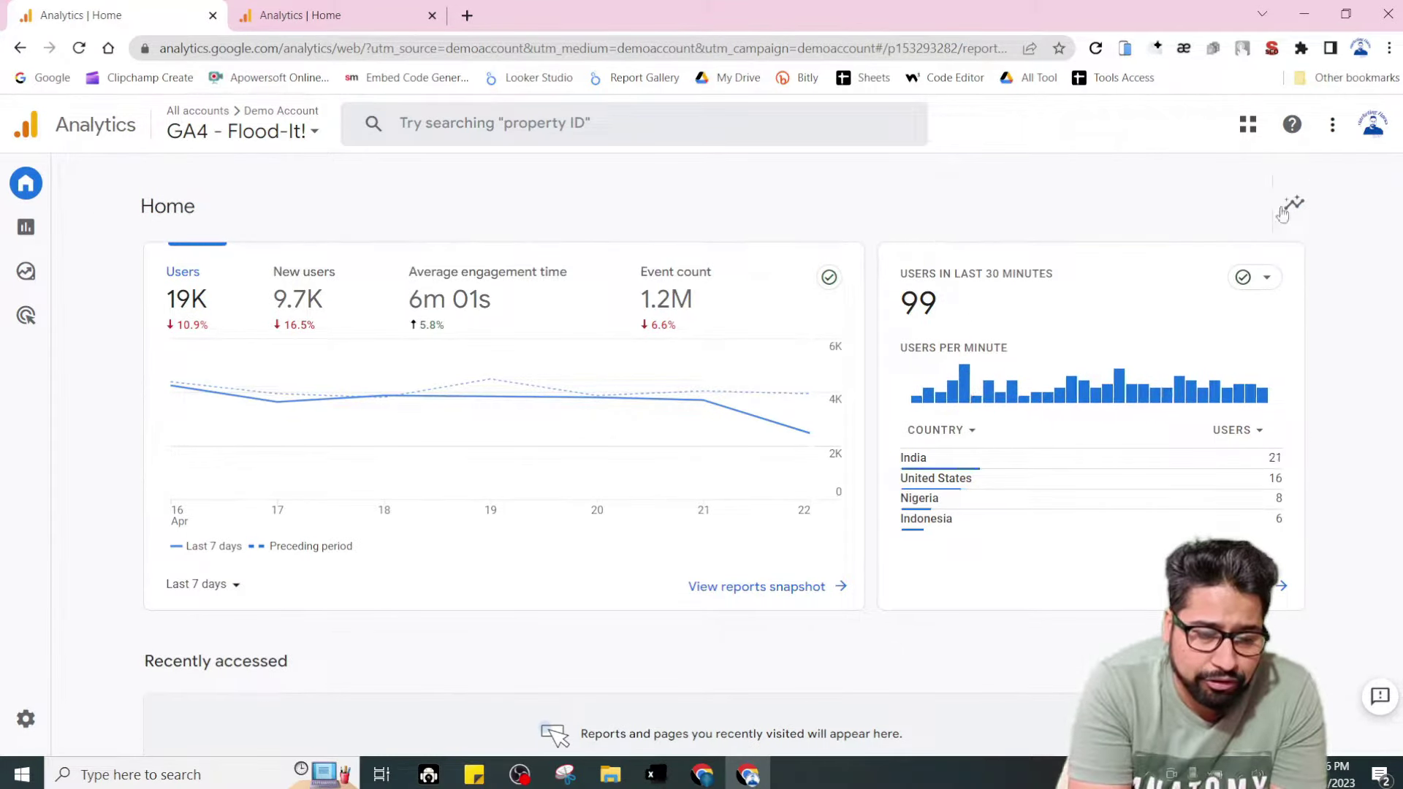
Open Insights for the Google Merch Shop property and view the Basic Performance questions.
{"action": "key", "text": "ctrl+Tab"}
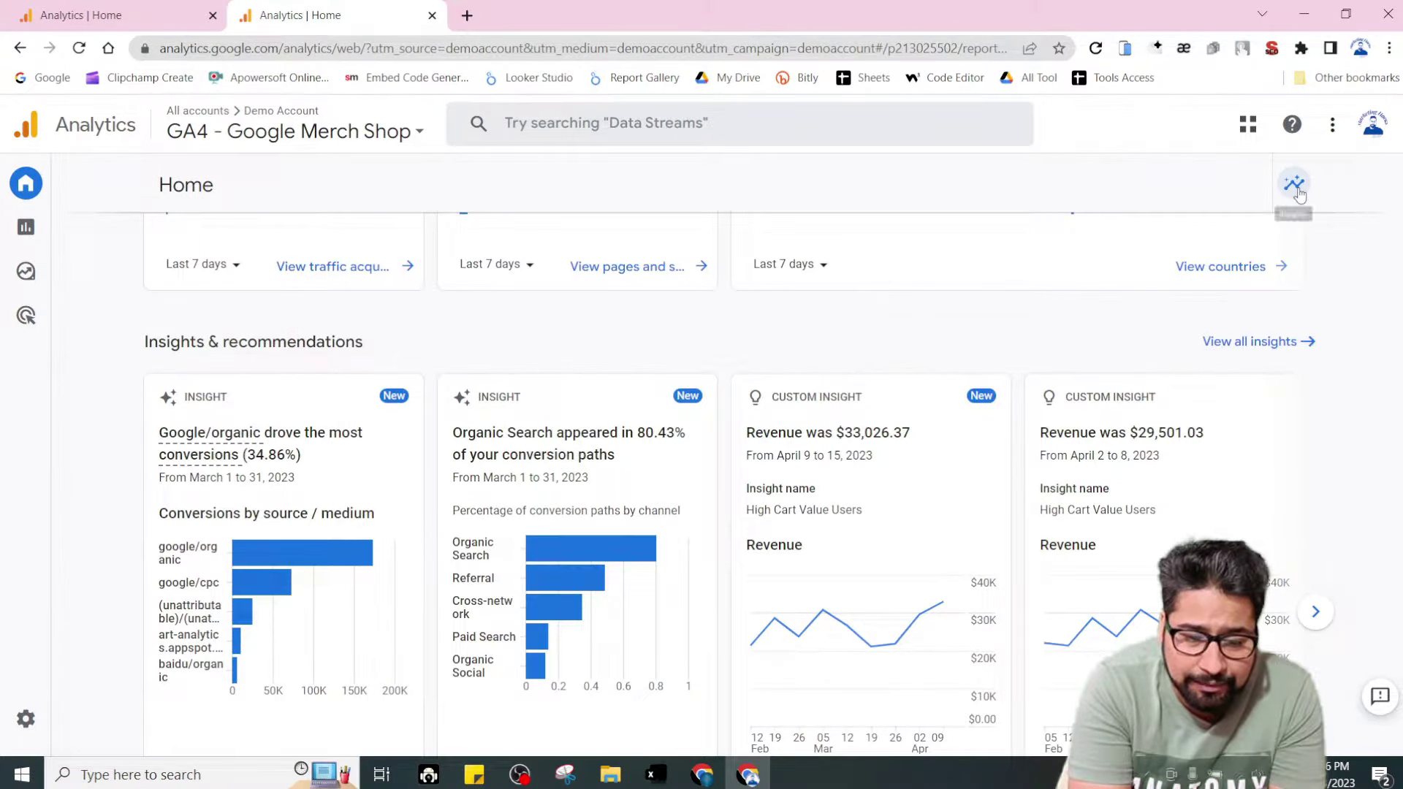
{"action": "left_click", "coordinate": [1293, 184]}
{"action": "left_click", "coordinate": [1295, 186]}
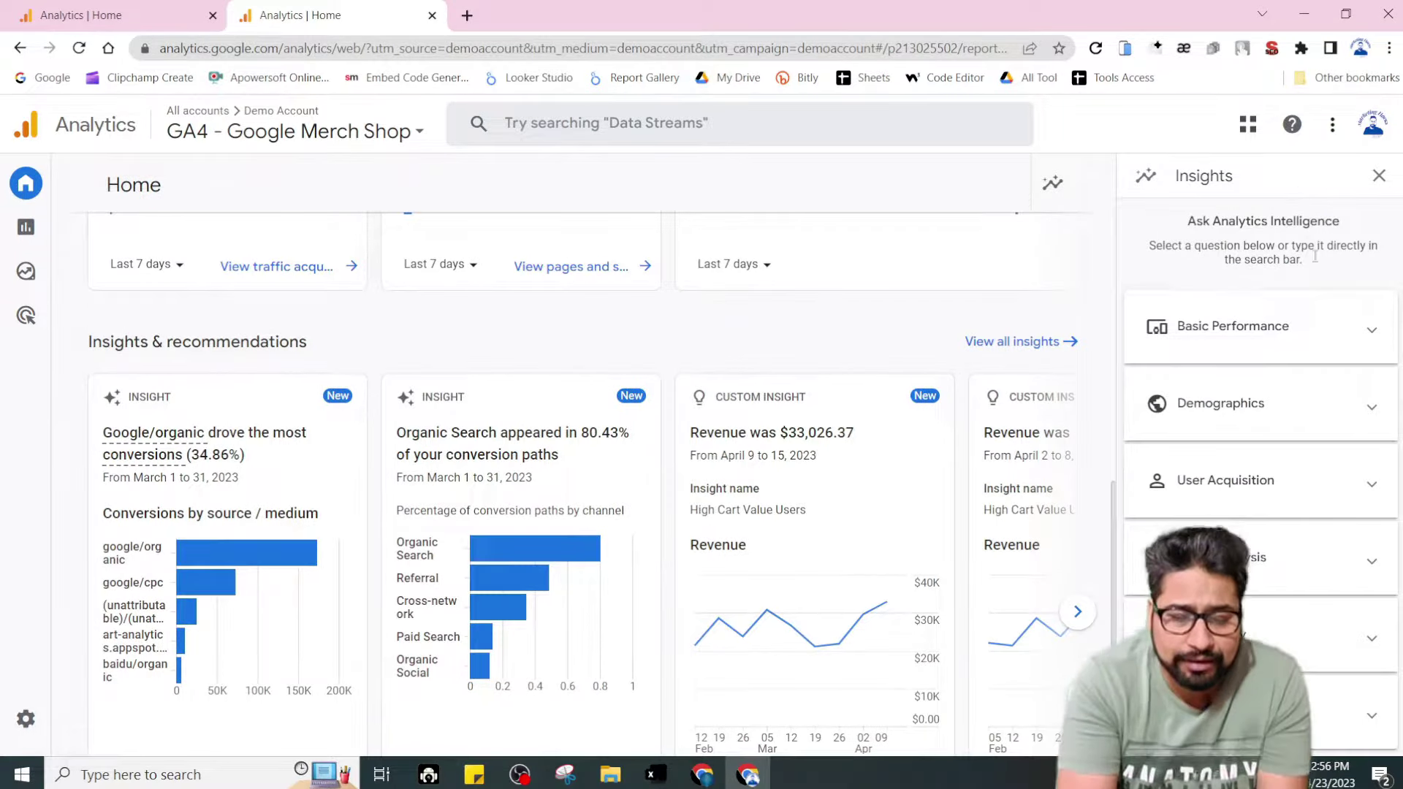
{"action": "left_click", "coordinate": [1372, 330]}
{"action": "scroll", "coordinate": [1375, 417], "scroll_direction": "down", "scroll_amount": 4}
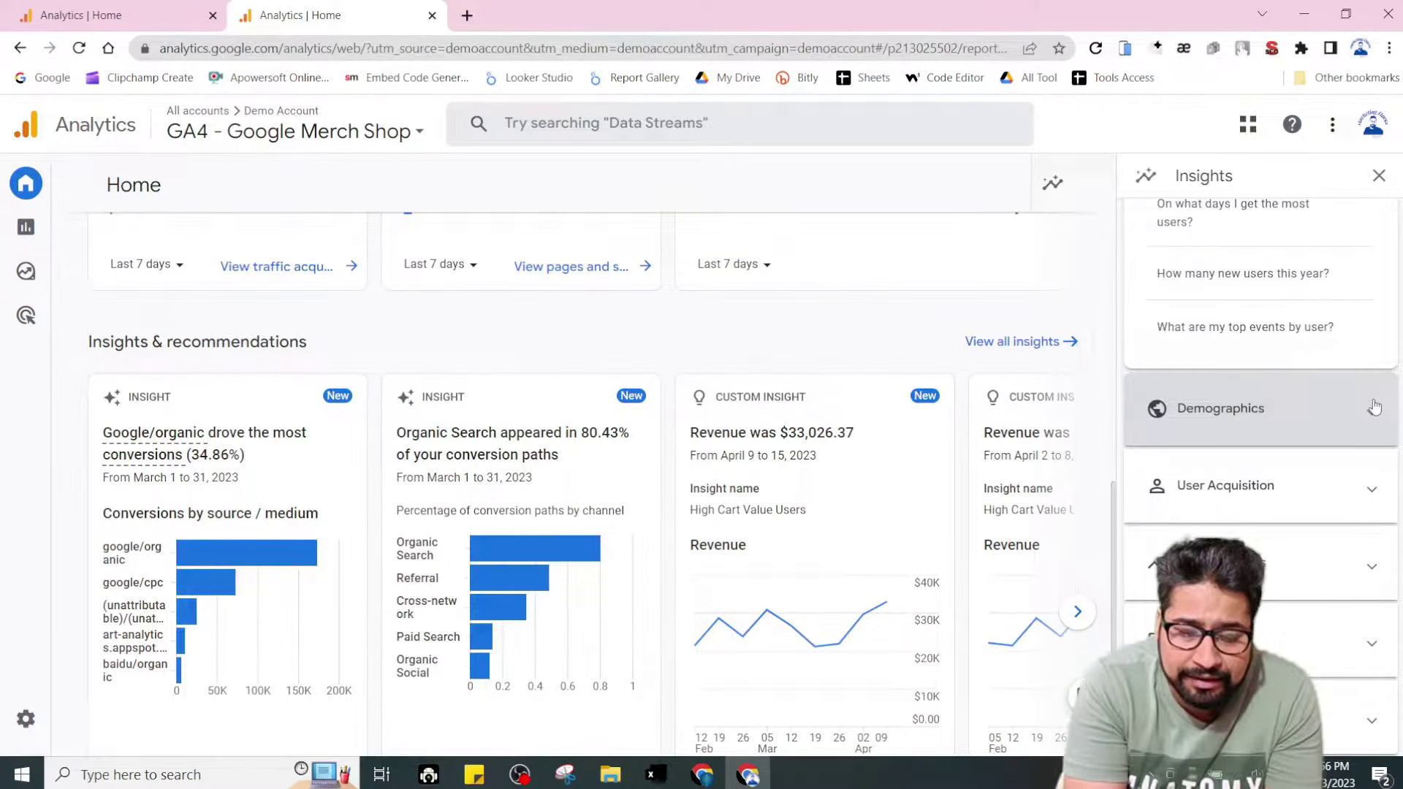
View the suggested Insights questions for Demographics, User Acquisition and Traffic Analysis.
{"action": "left_click", "coordinate": [1373, 407]}
{"action": "scroll", "coordinate": [1315, 453], "scroll_direction": "down", "scroll_amount": 4}
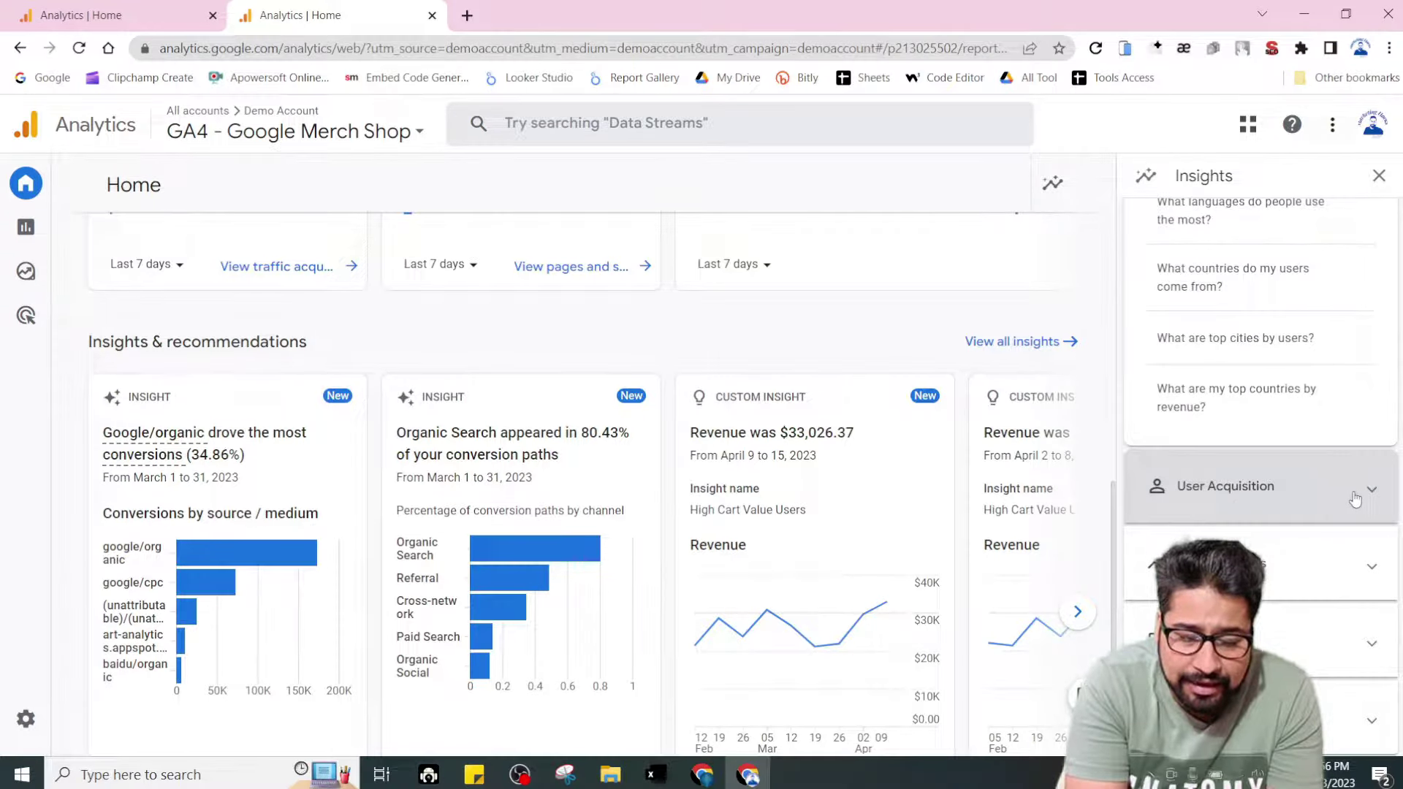
{"action": "left_click", "coordinate": [1359, 493]}
{"action": "scroll", "coordinate": [1364, 526], "scroll_direction": "down", "scroll_amount": 3}
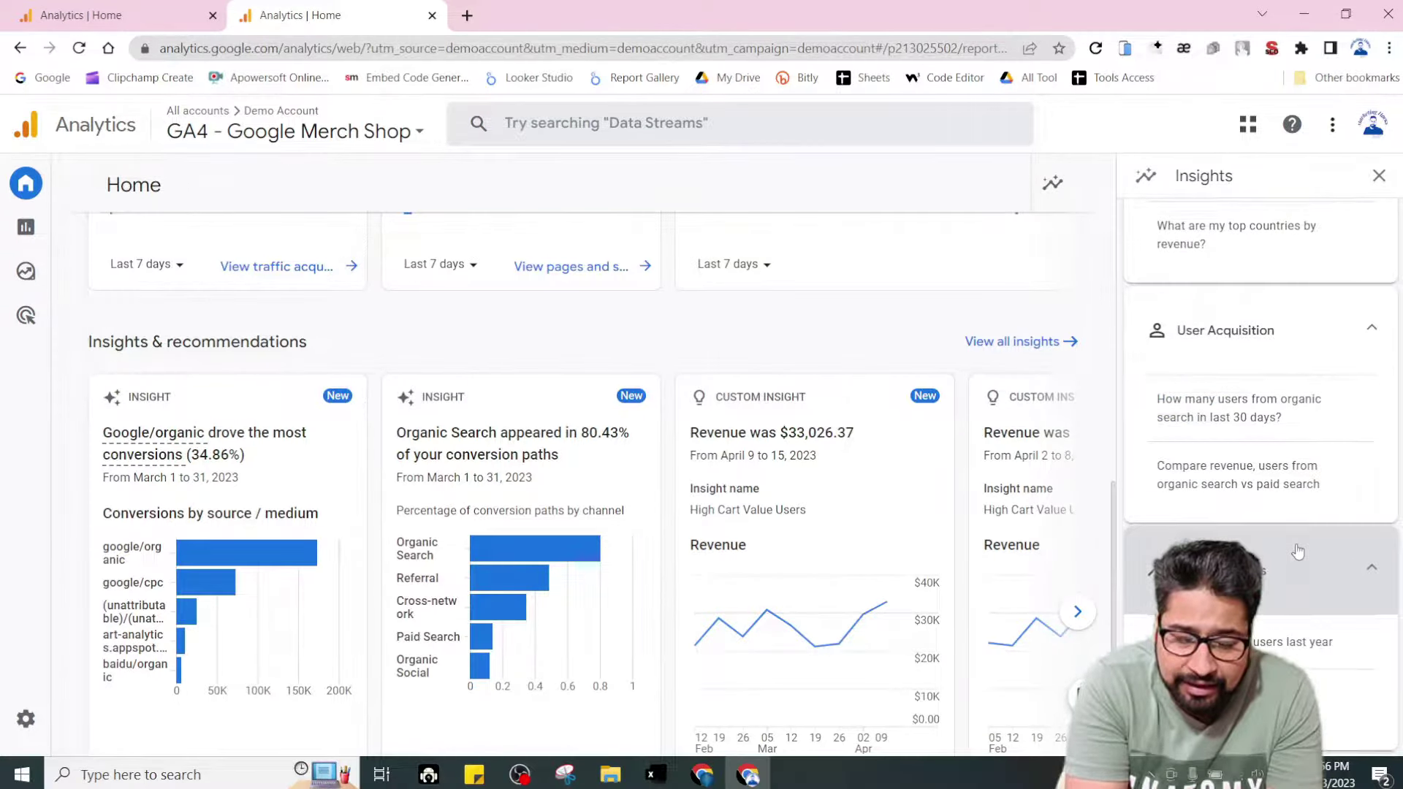
{"action": "scroll", "coordinate": [1297, 551], "scroll_direction": "down", "scroll_amount": 2}
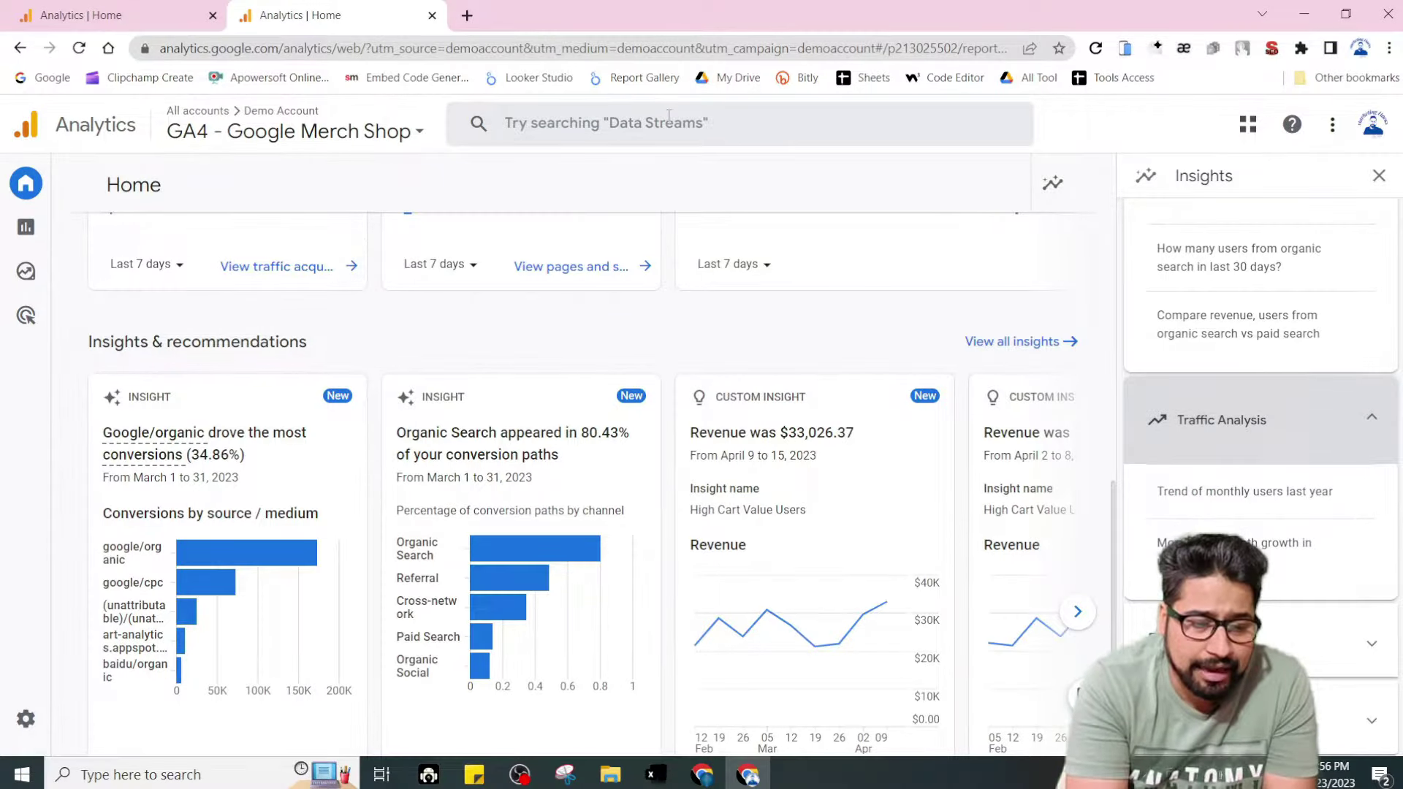
Check the search suggestions for Analytics Intelligence, and request the insight "Trend of monthly users last year" for the Merch Shop.
{"action": "left_click", "coordinate": [743, 133]}
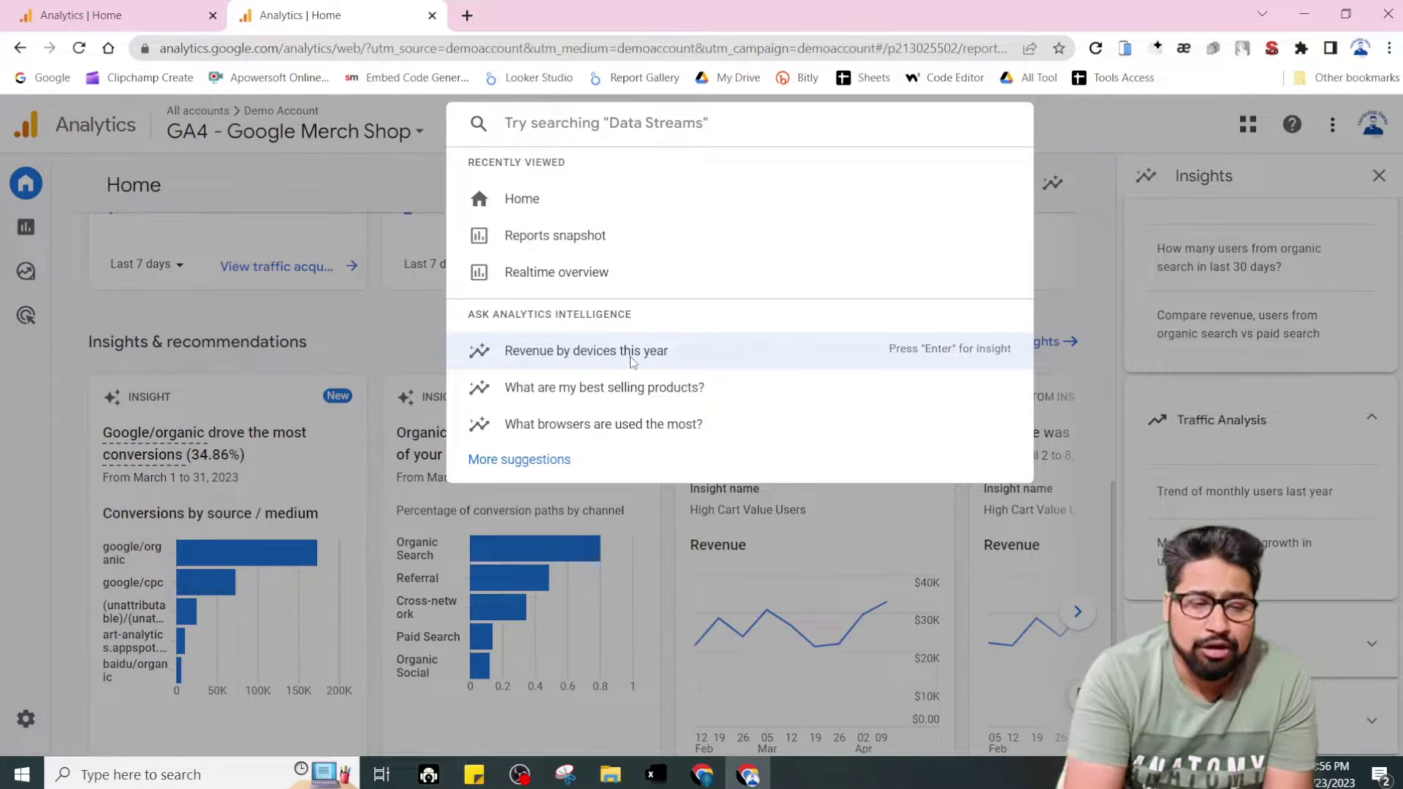
{"action": "left_click", "coordinate": [1262, 413]}
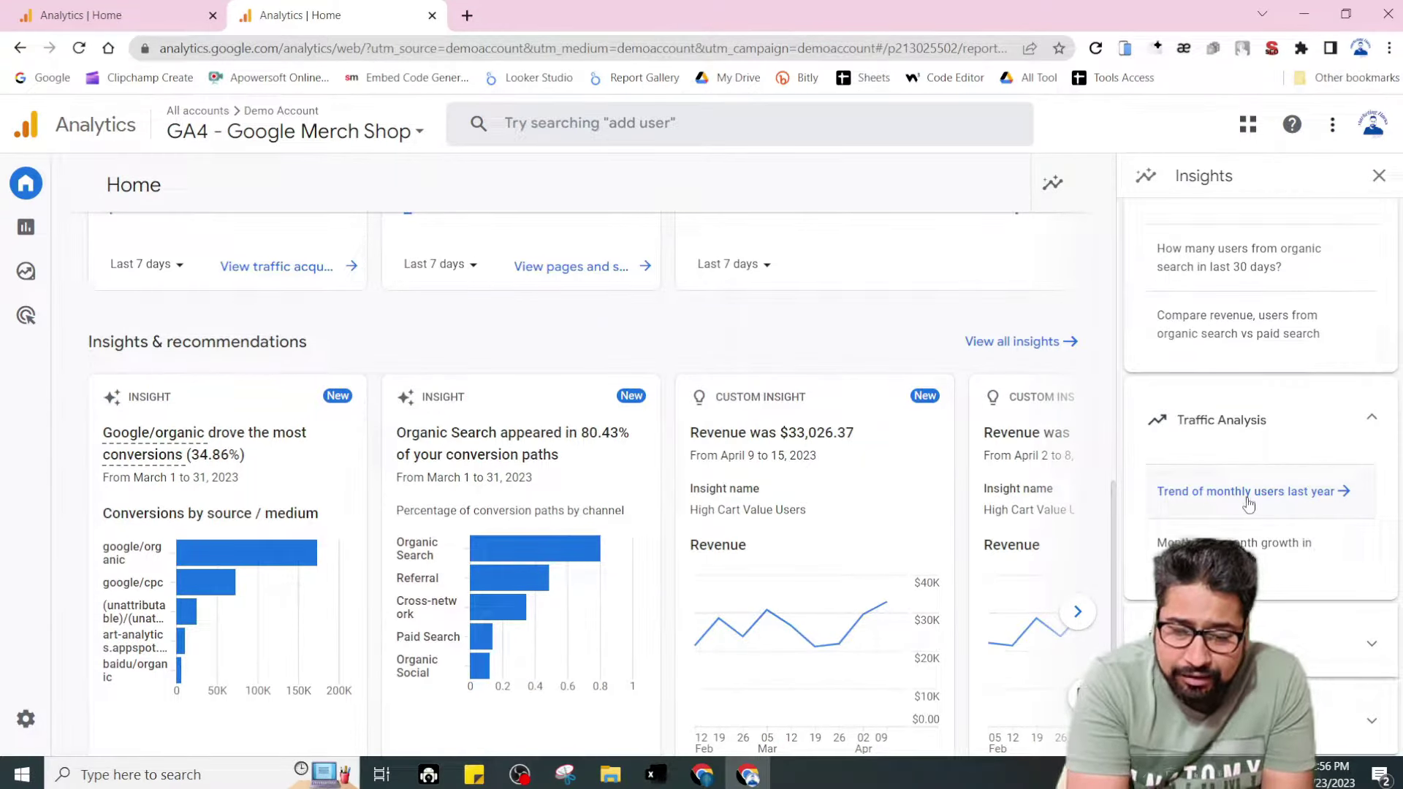
{"action": "left_click", "coordinate": [1274, 491]}
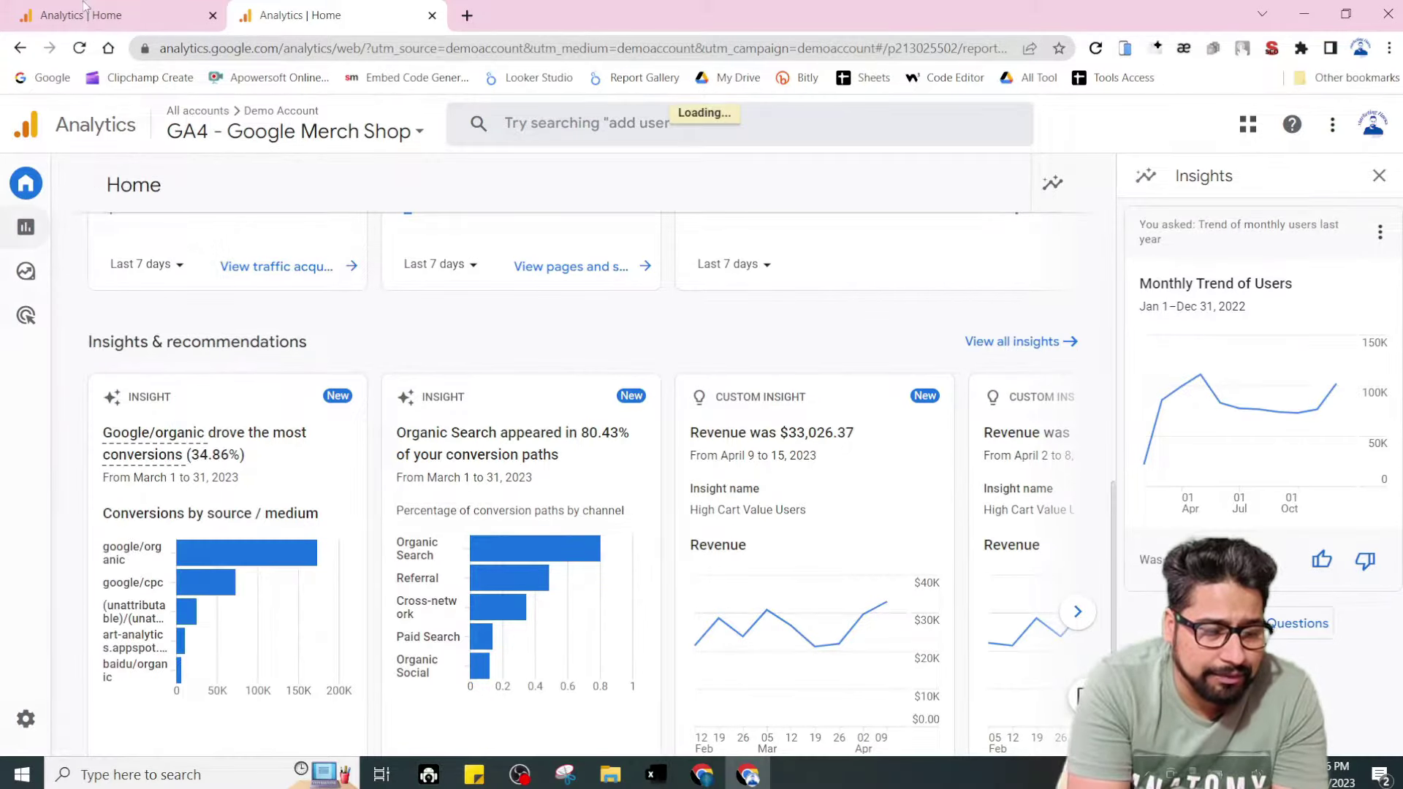
{"action": "key", "text": "ctrl+shift+Tab"}
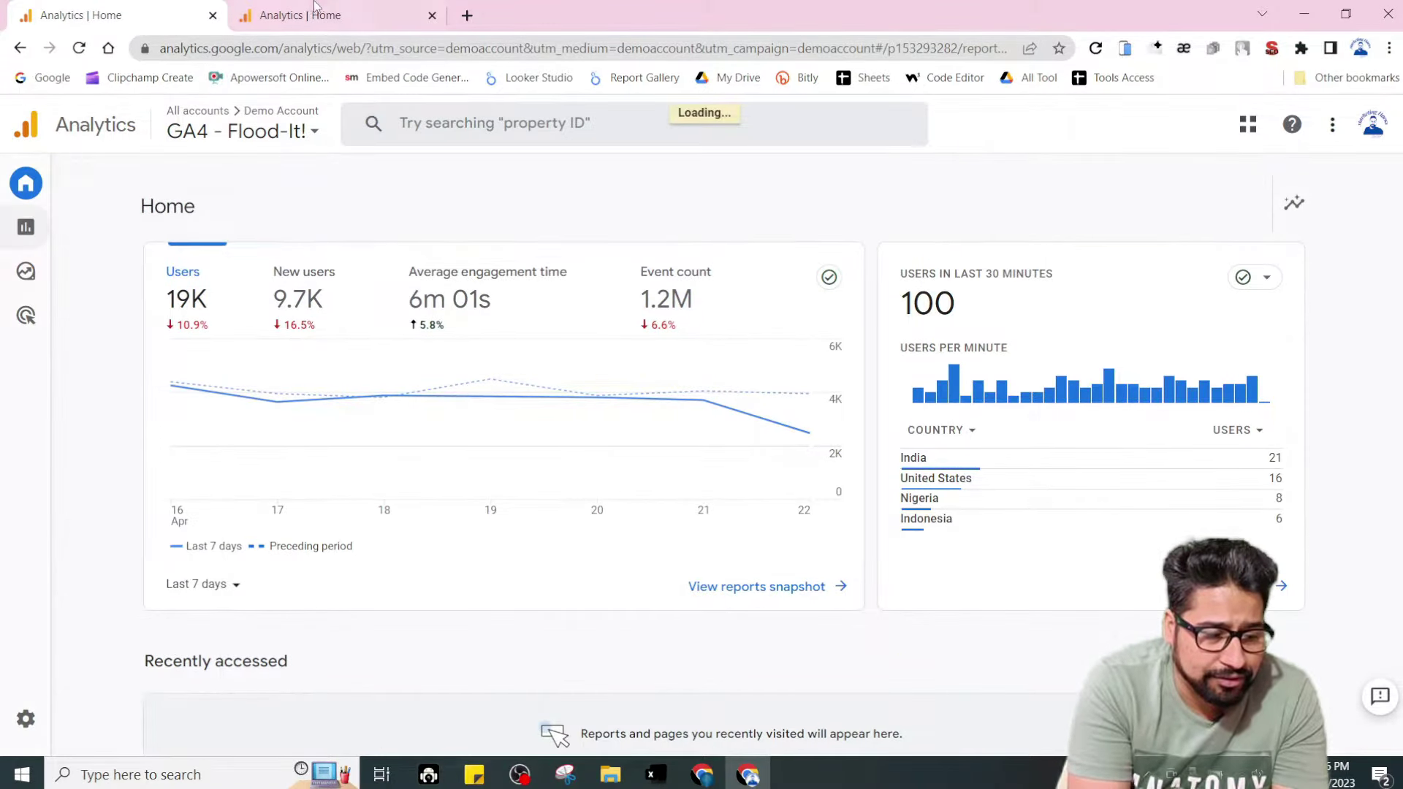
Open the Reports snapshot for both the Google Merch Shop and Flood-It! properties.
{"action": "key", "text": "ctrl+Tab"}
{"action": "scroll", "coordinate": [338, 235], "scroll_direction": "up", "scroll_amount": 10}
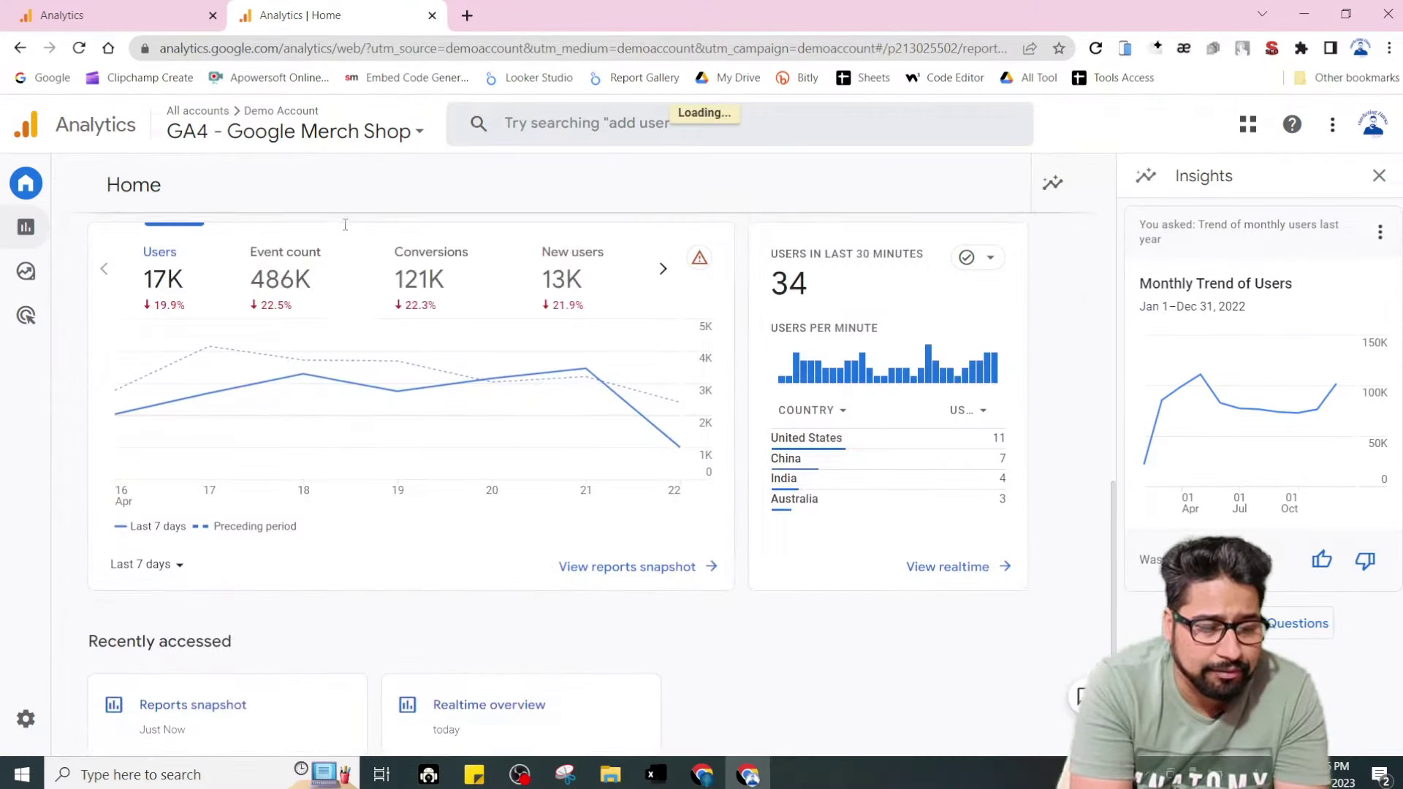
{"action": "key", "text": "ctrl+shift+Tab"}
{"action": "key", "text": "ctrl+Tab"}
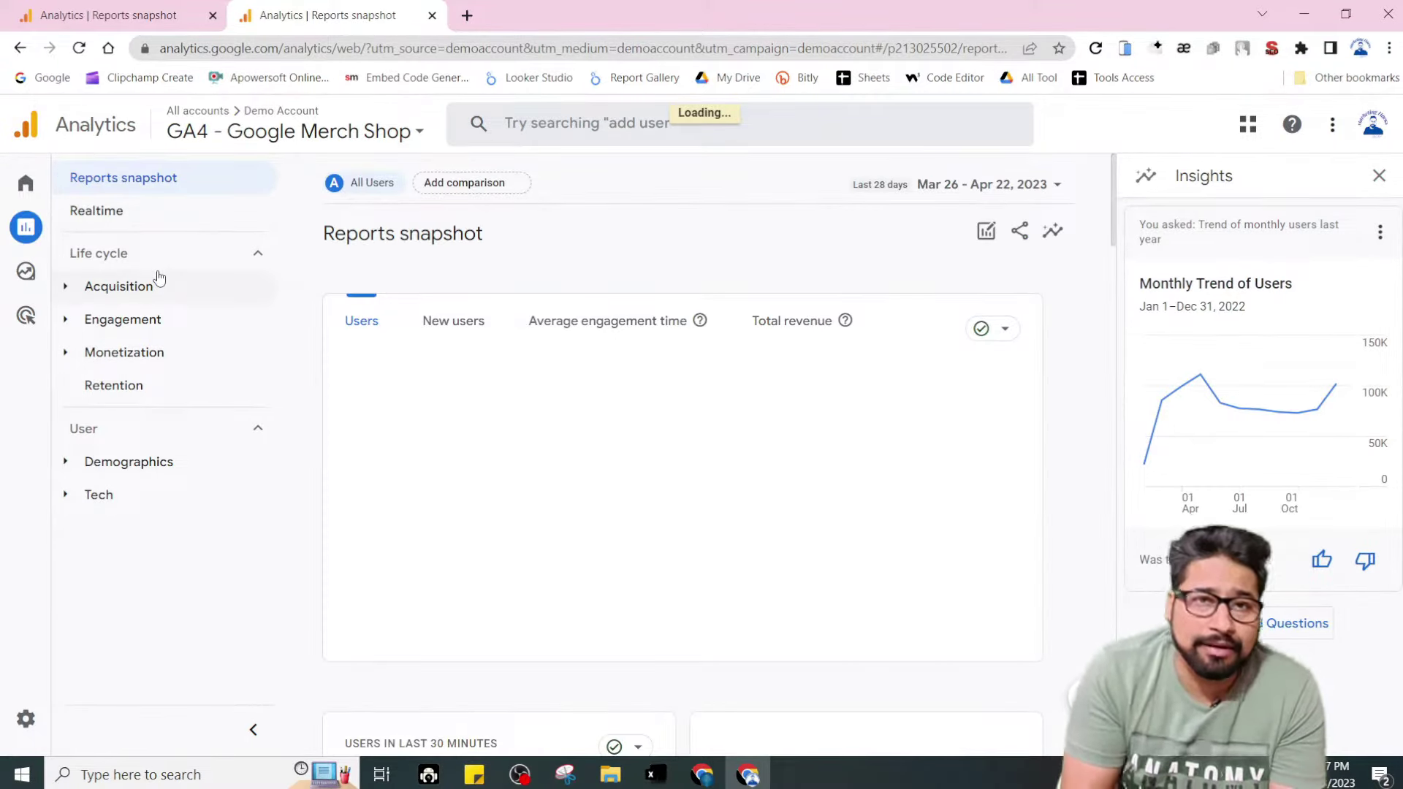
{"action": "key", "text": "ctrl+shift+Tab"}
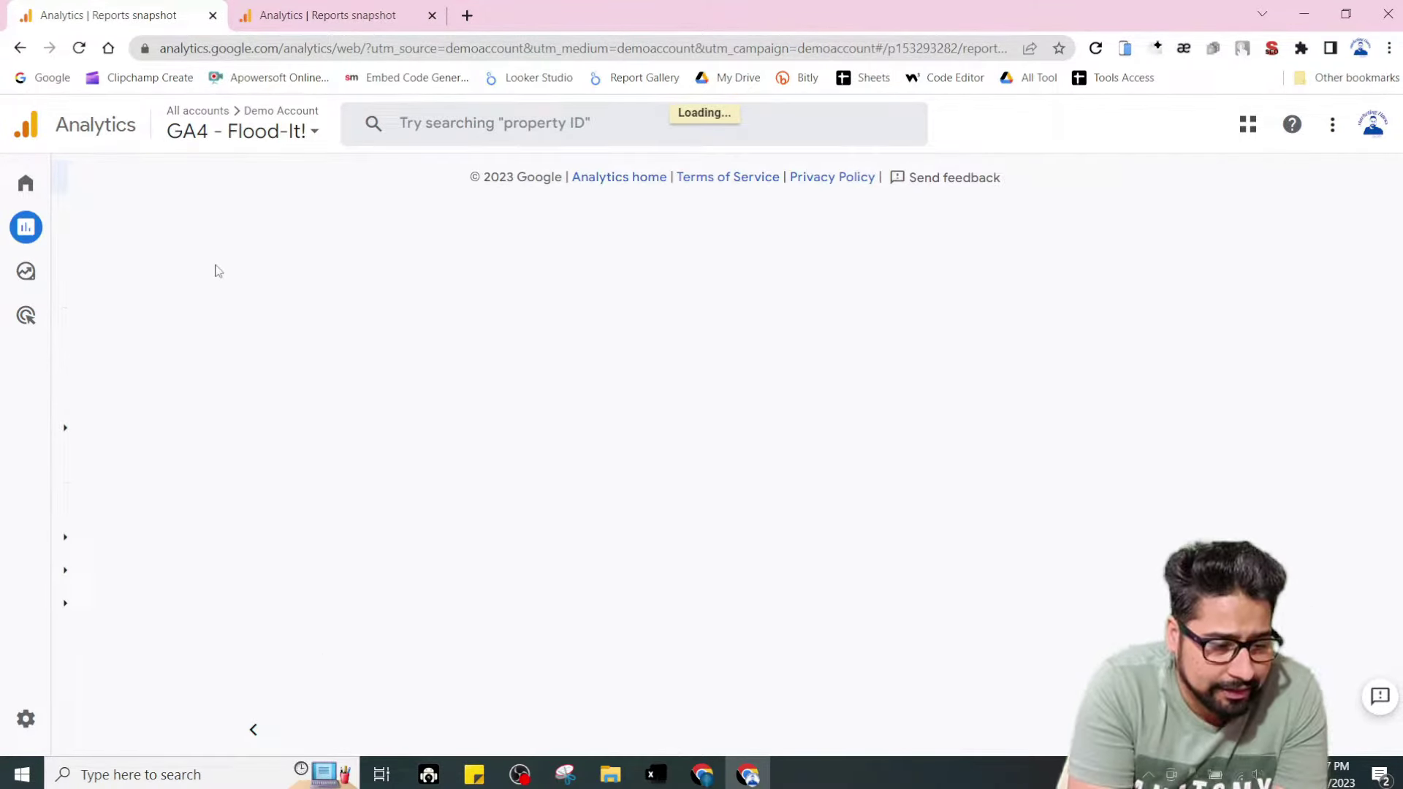
Compare the report sections of Flood-It!, including App developer and Games reporting, with those of Google Merch Shop.
{"action": "left_click", "coordinate": [277, 4]}
{"action": "left_click", "coordinate": [64, 4]}
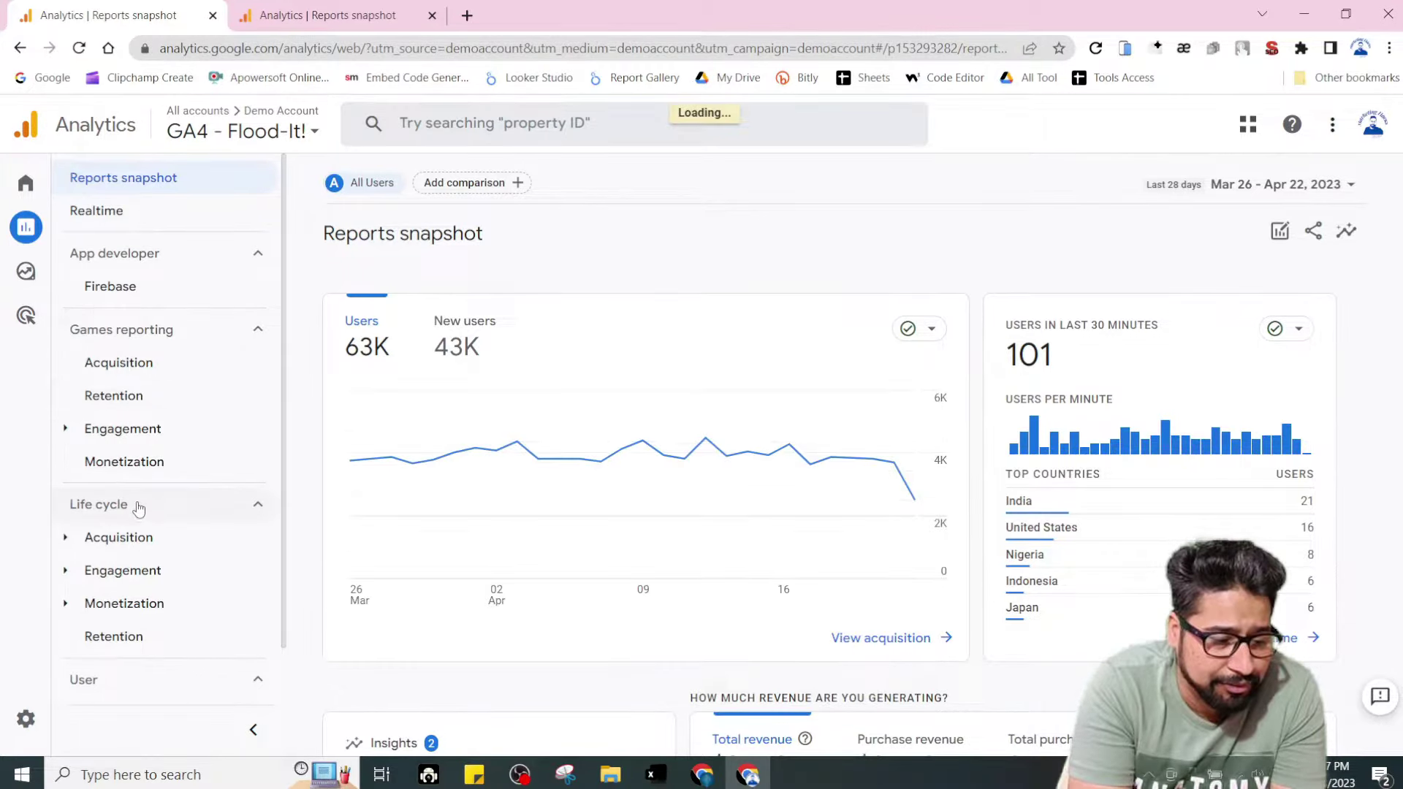
{"action": "scroll", "coordinate": [117, 461], "scroll_direction": "down", "scroll_amount": 1}
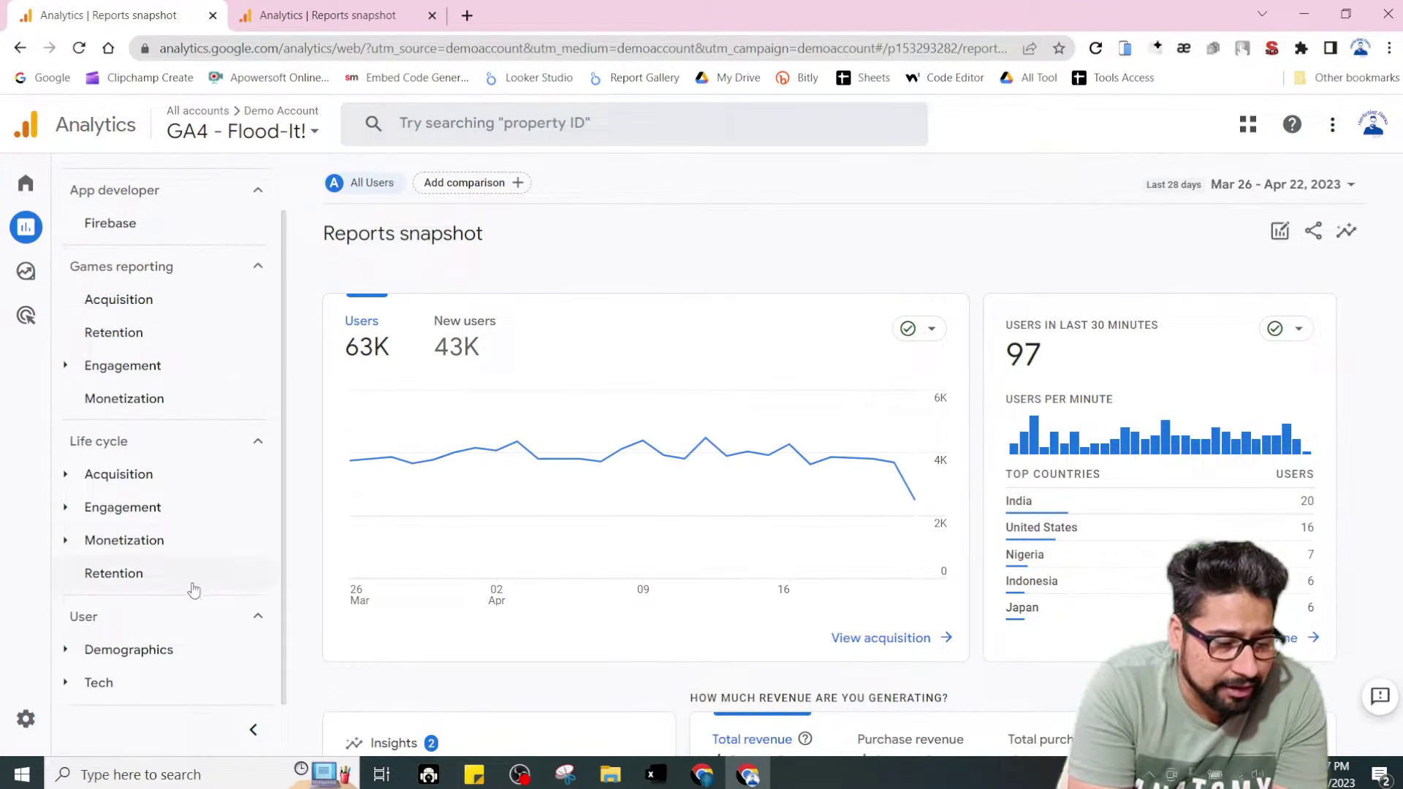
{"action": "key", "text": "ctrl+Tab"}
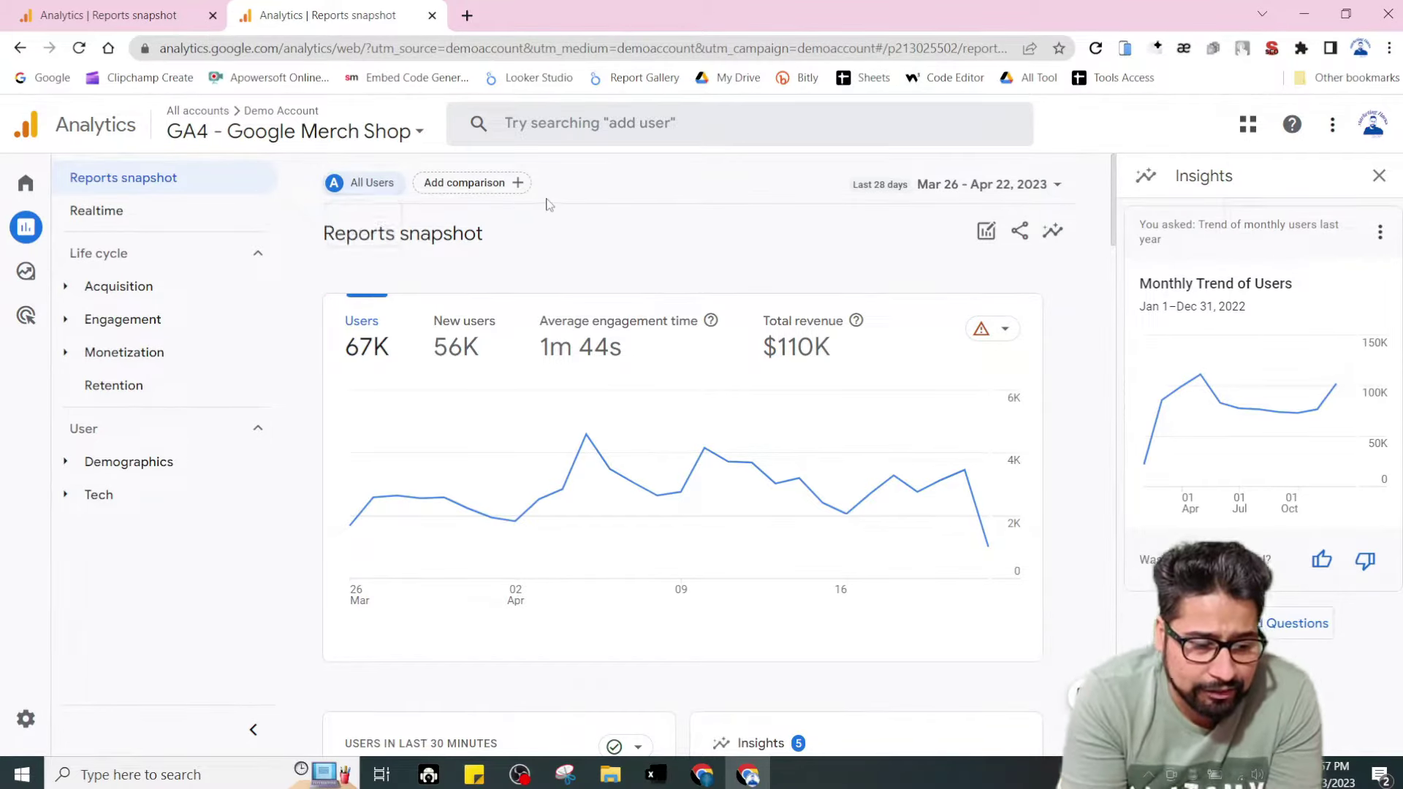
Add a comparison that includes Age 18-24 to the Merch Shop Reports snapshot and view it against All Users.
{"action": "left_click", "coordinate": [484, 182]}
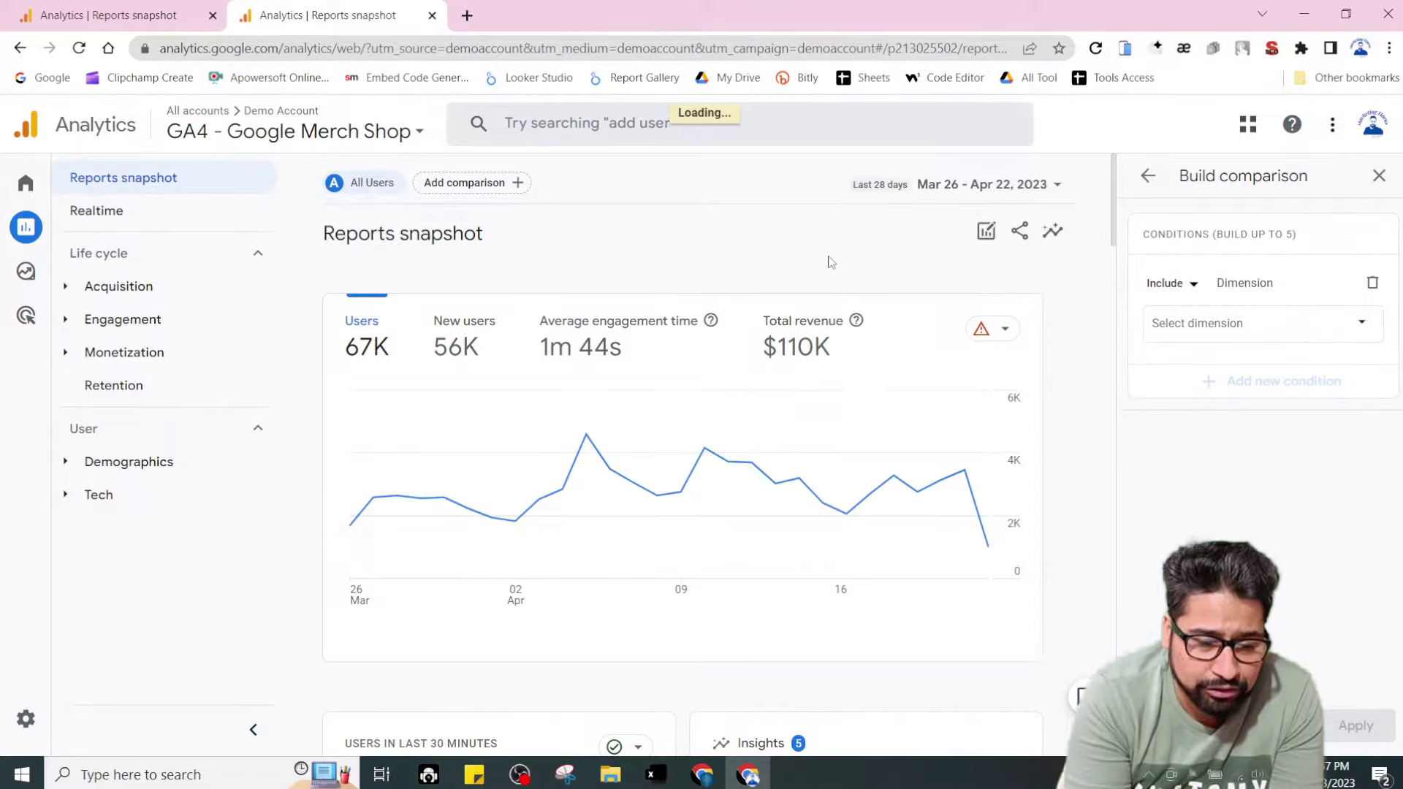
{"action": "scroll", "coordinate": [724, 336], "scroll_direction": "down", "scroll_amount": 10}
{"action": "scroll", "coordinate": [621, 497], "scroll_direction": "up", "scroll_amount": 10}
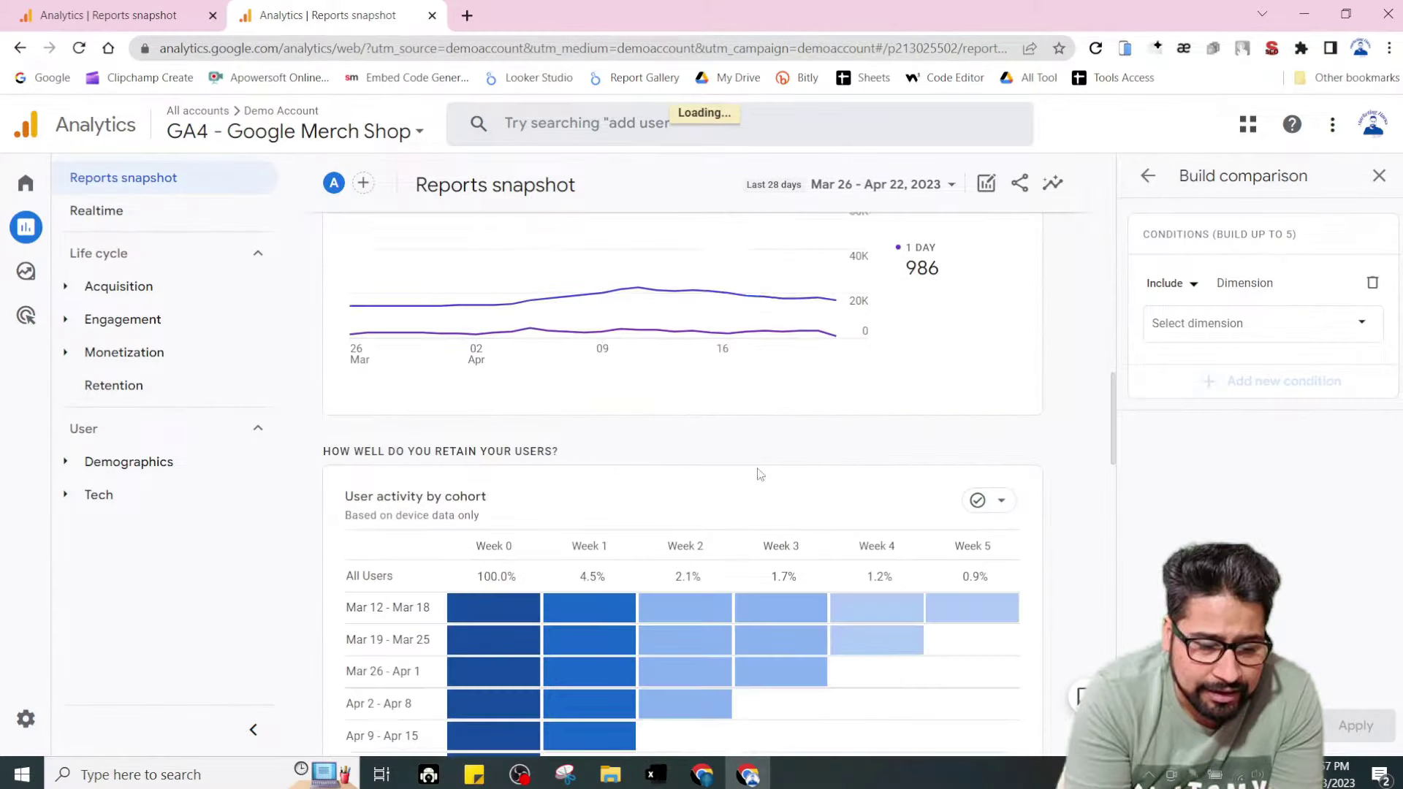
{"action": "scroll", "coordinate": [564, 304], "scroll_direction": "up", "scroll_amount": 10}
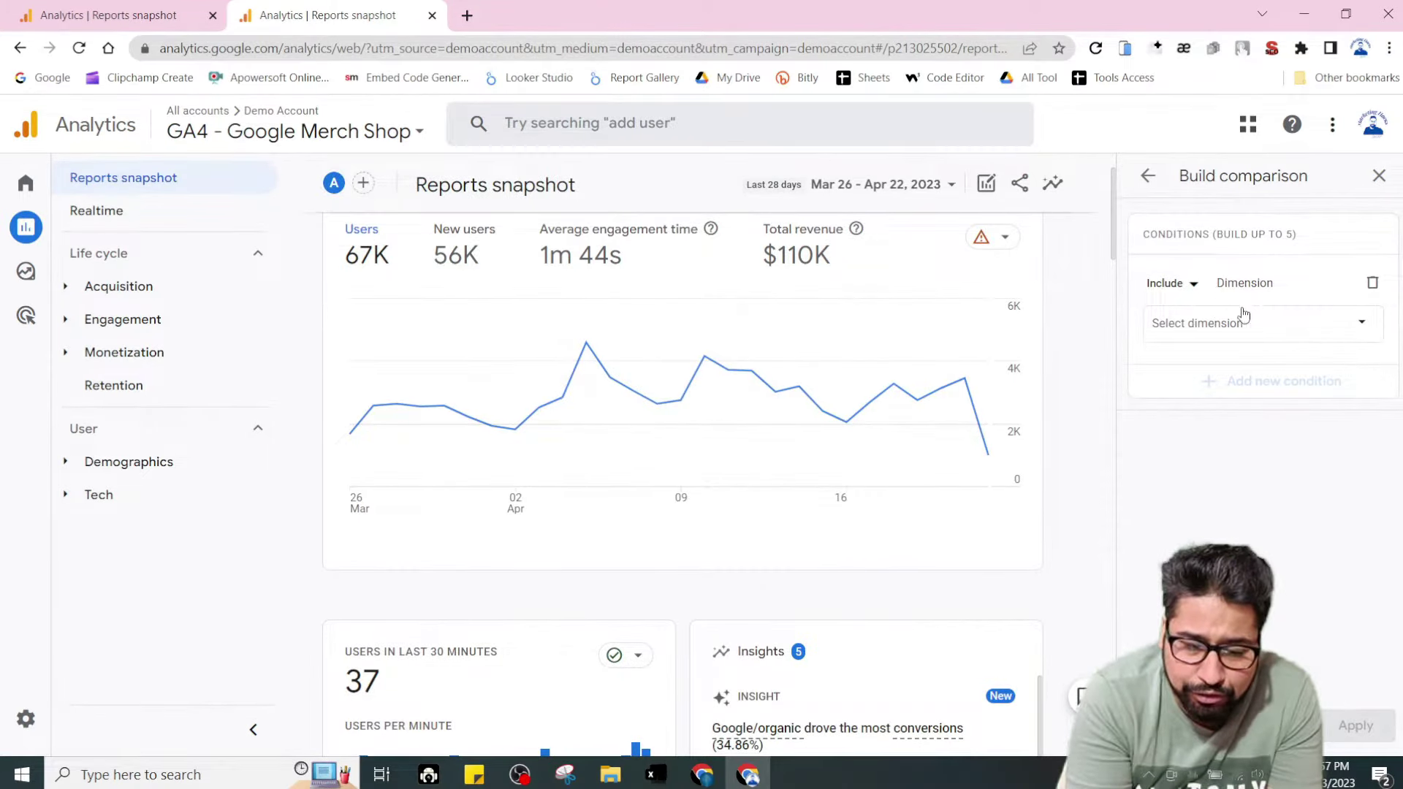
{"action": "left_click", "coordinate": [1242, 321]}
{"action": "scroll", "coordinate": [1245, 495], "scroll_direction": "down", "scroll_amount": 8}
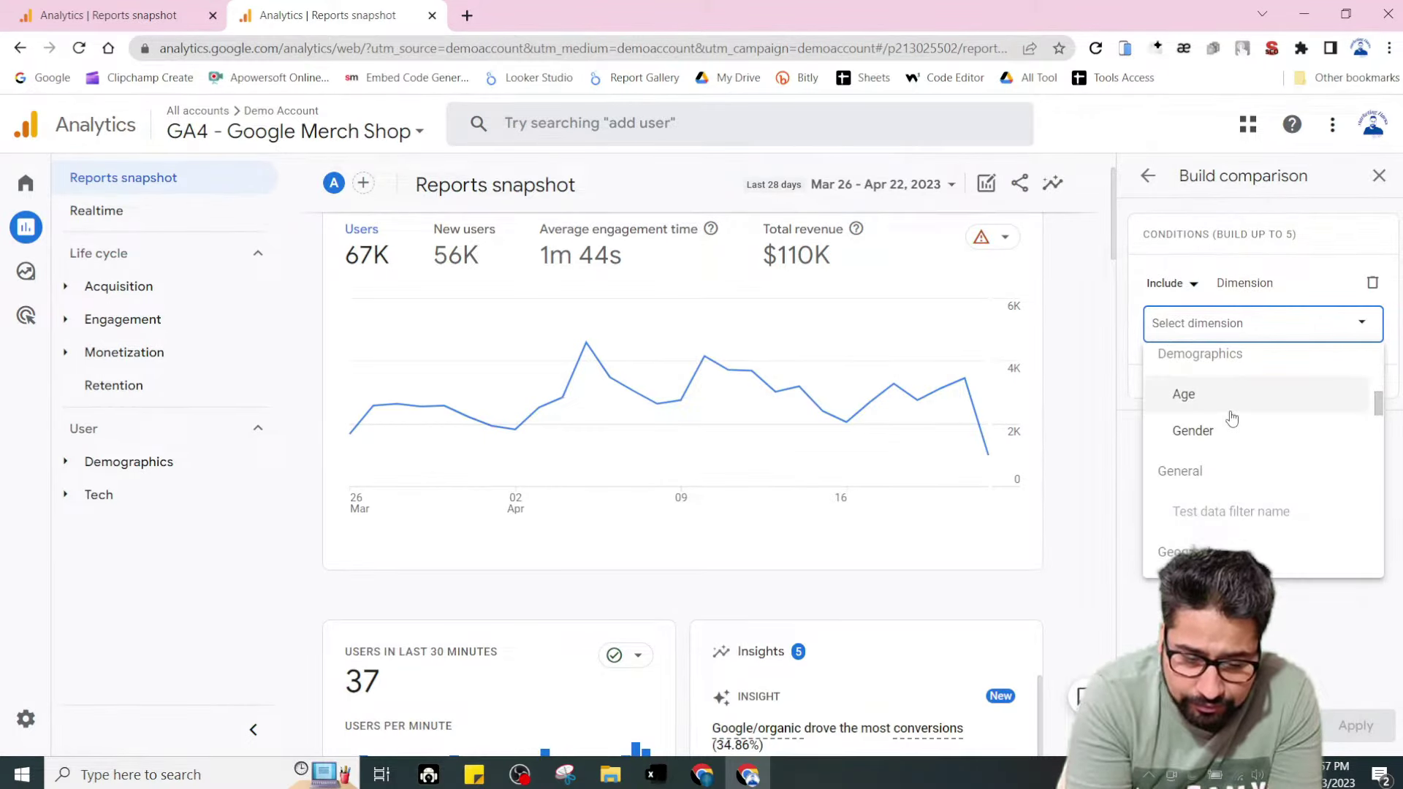
{"action": "left_click", "coordinate": [1228, 409]}
{"action": "left_click", "coordinate": [1235, 394]}
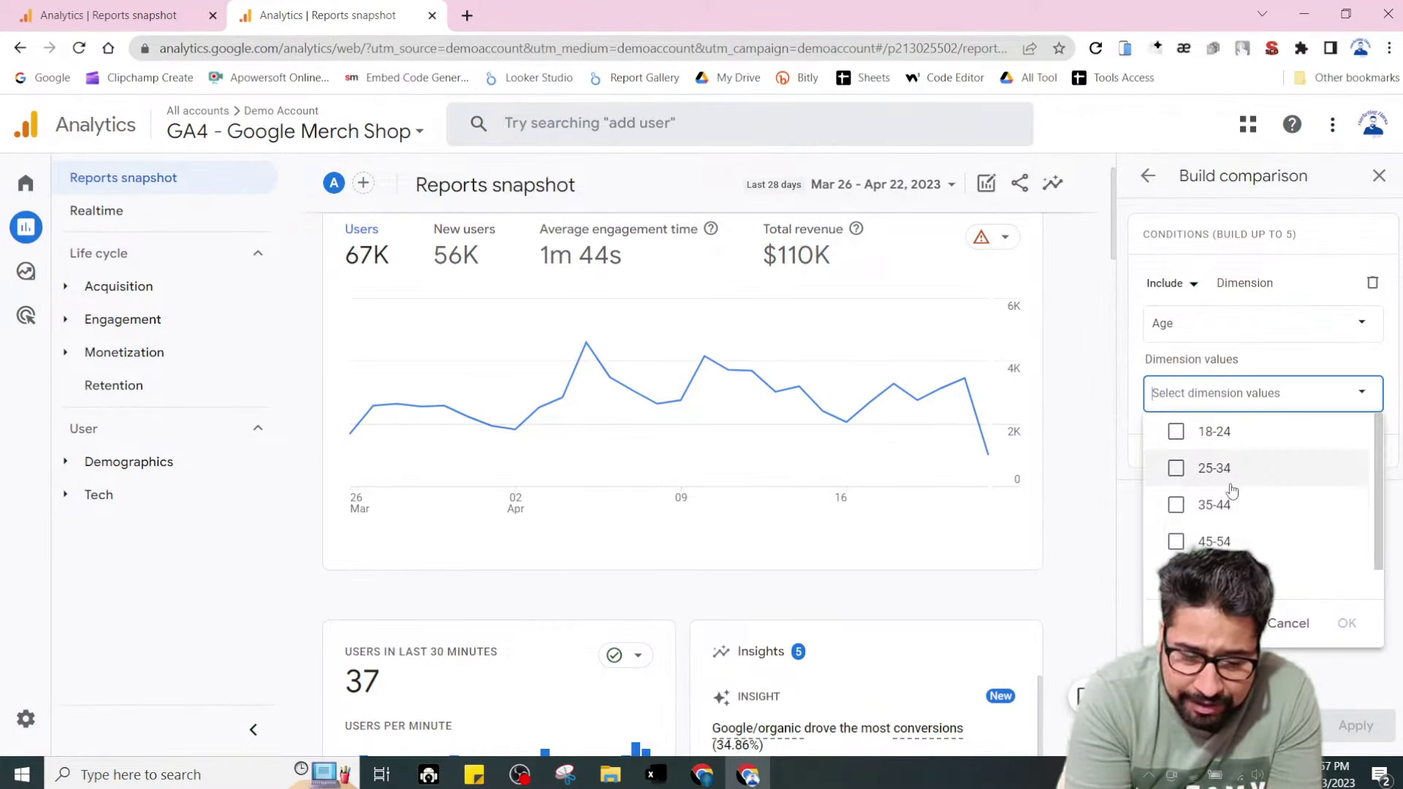
{"action": "left_click", "coordinate": [1213, 432]}
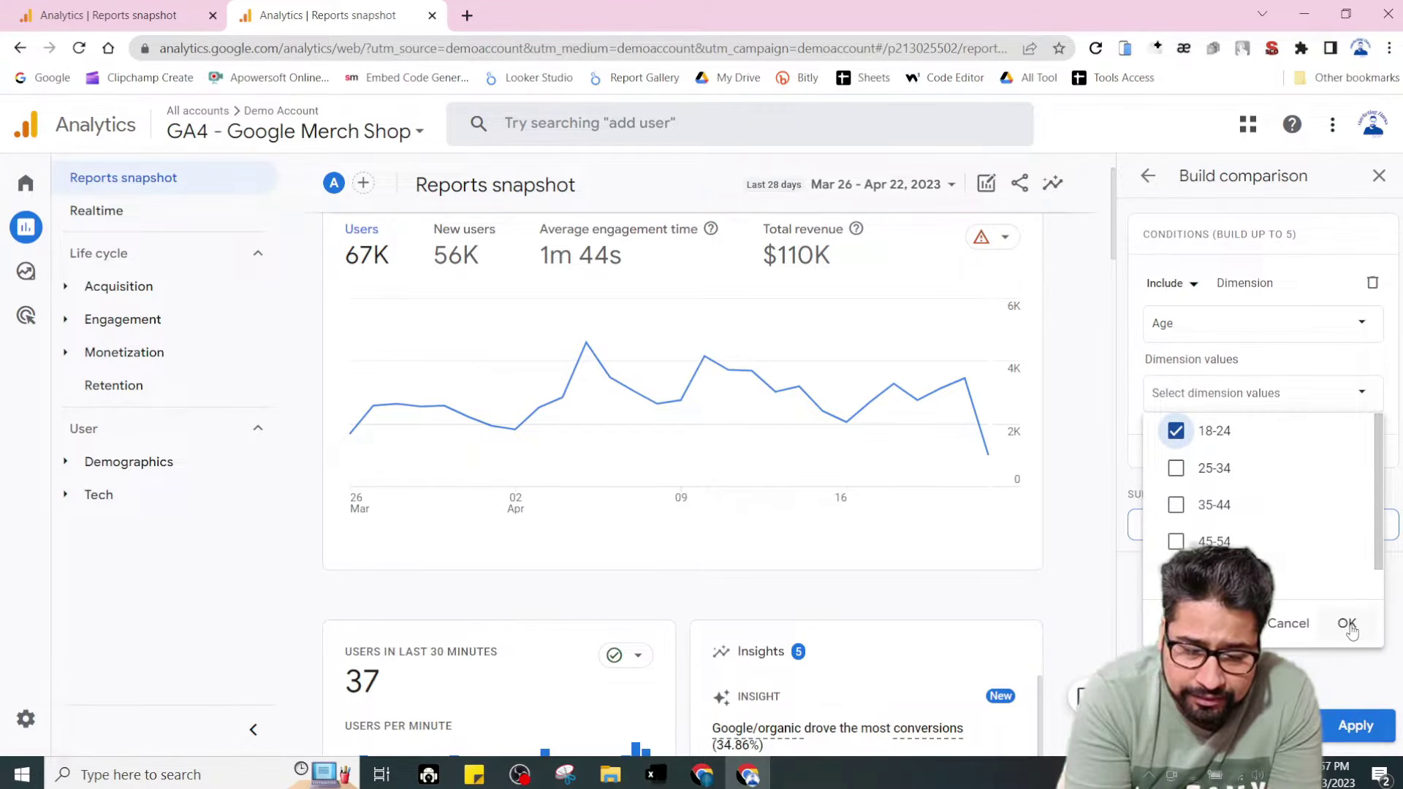
{"action": "left_click", "coordinate": [1348, 625]}
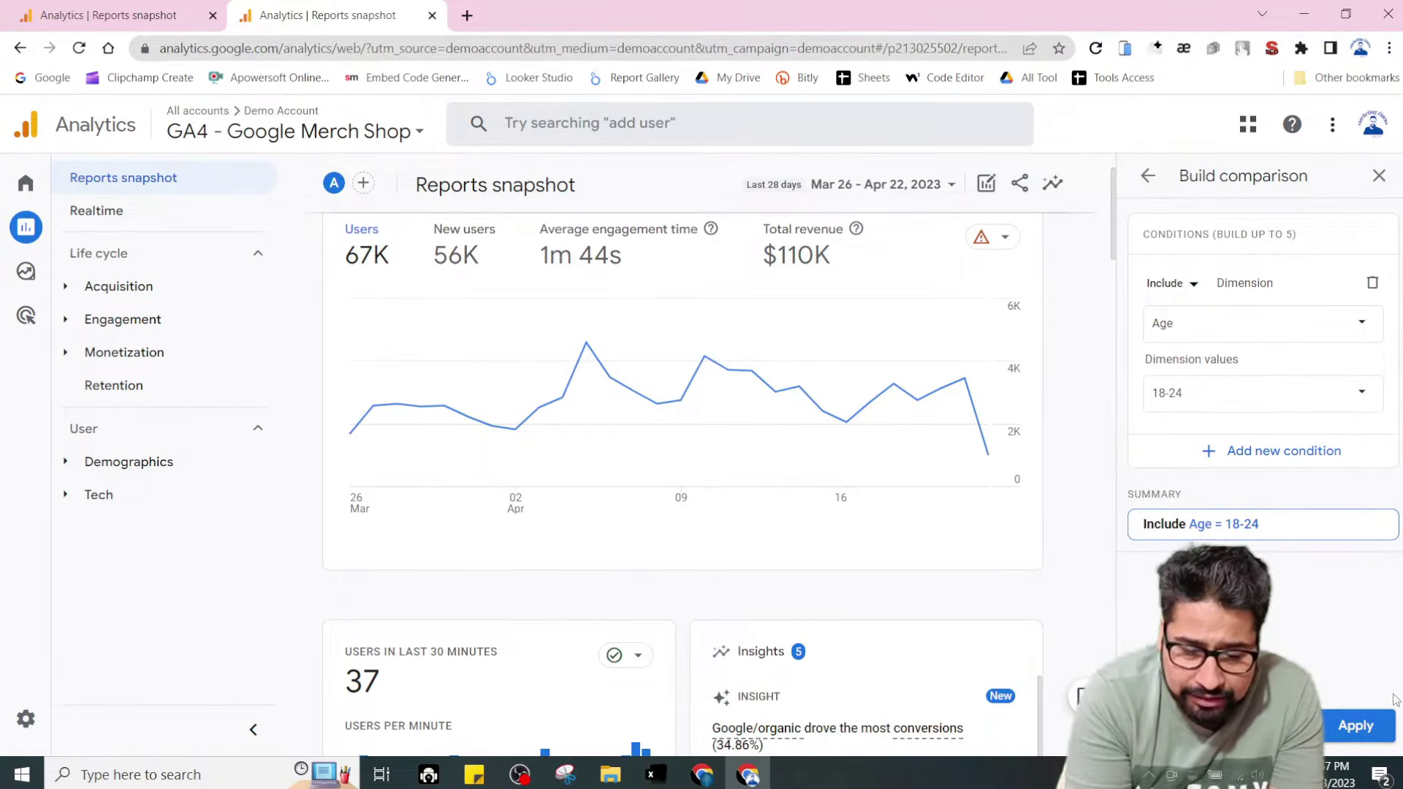
{"action": "left_click", "coordinate": [1361, 727]}
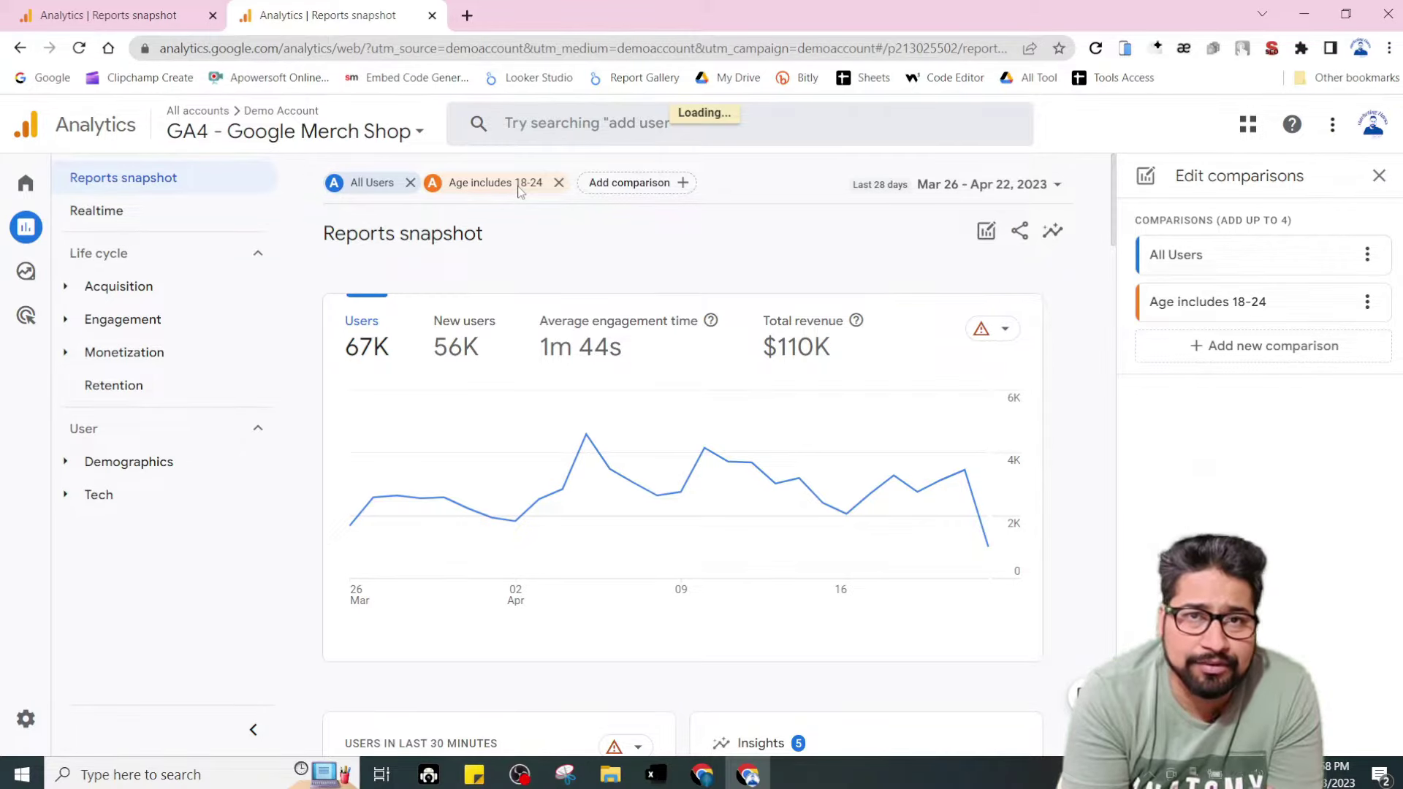
{"action": "left_click", "coordinate": [1378, 177]}
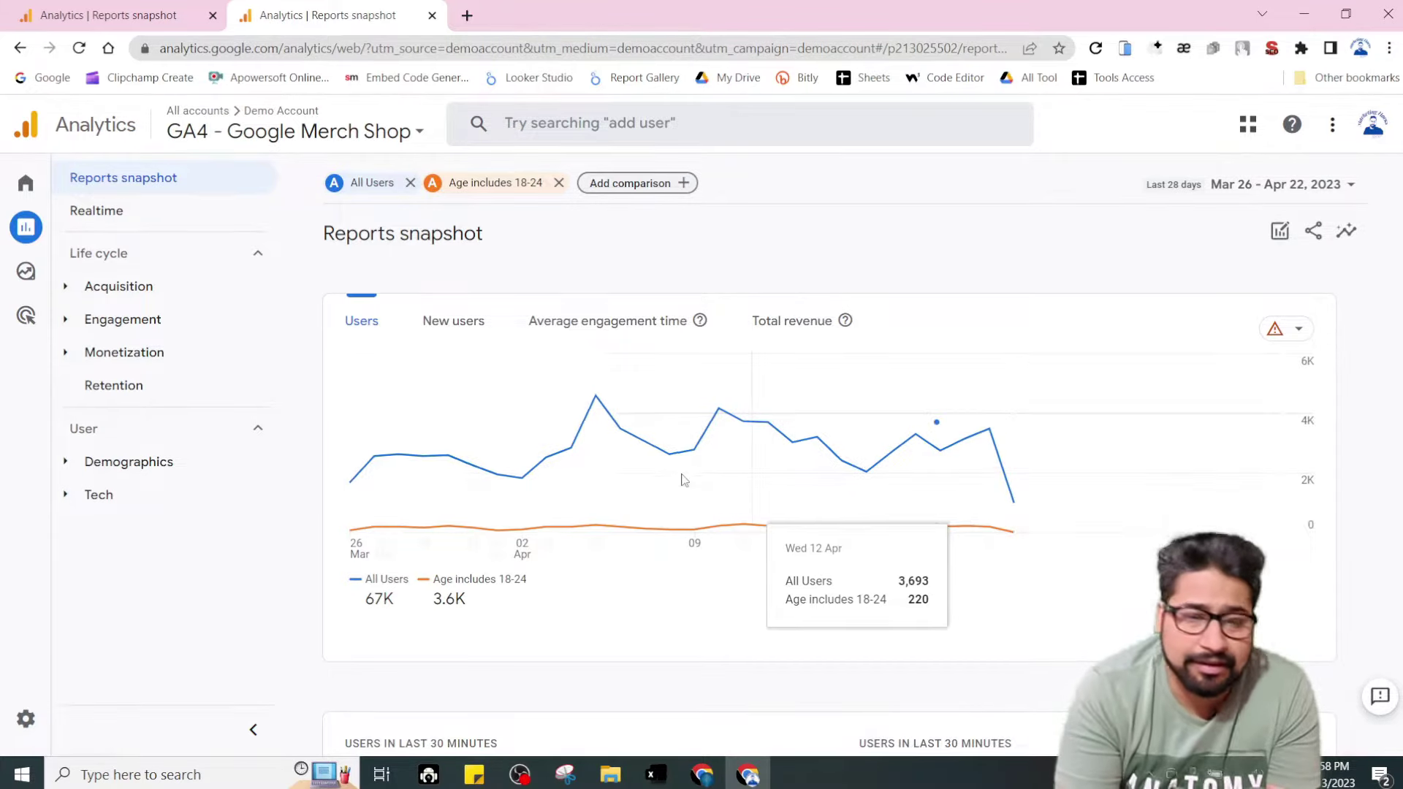
Remove the Age 18-24 comparison from the Reports snapshot and look through the report cards.
{"action": "left_click", "coordinate": [559, 183]}
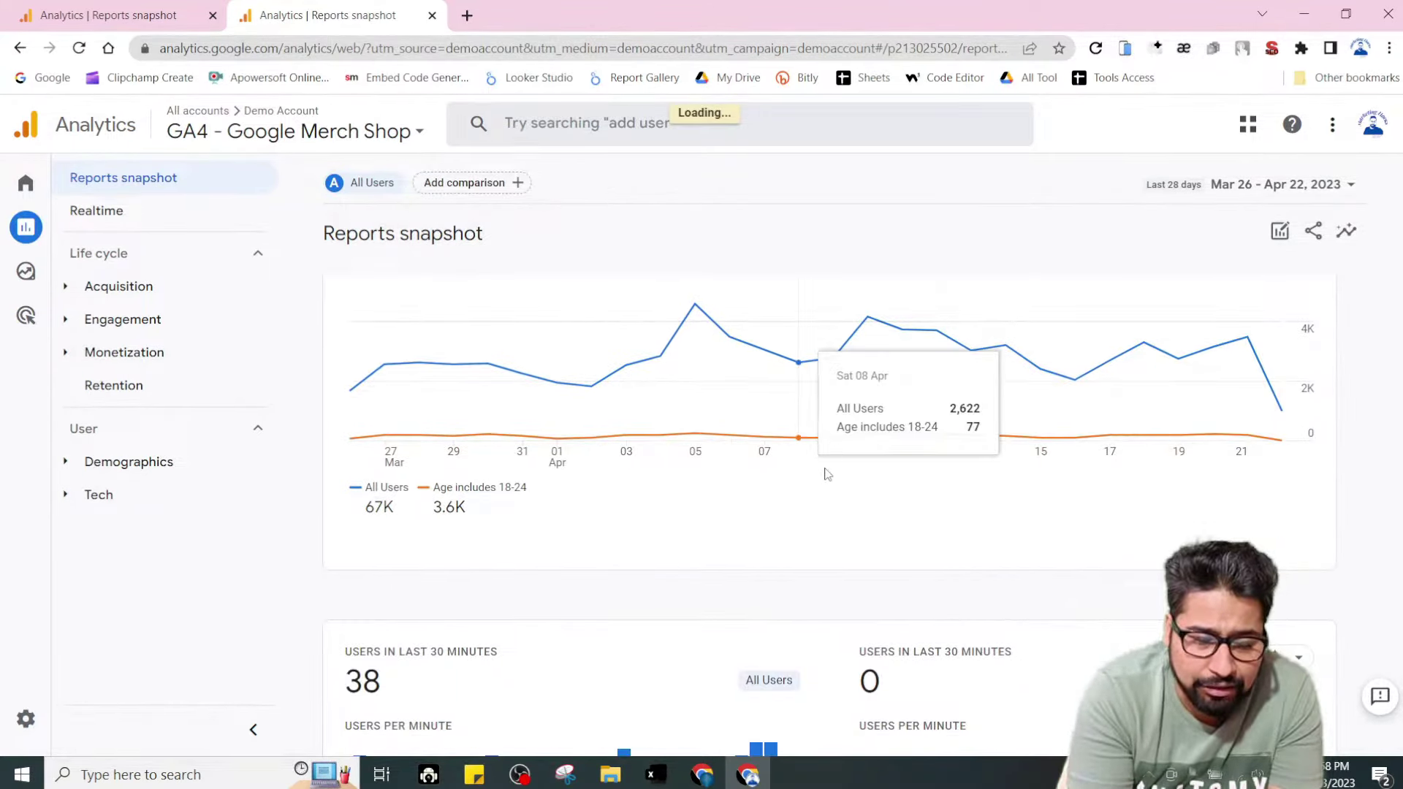
{"action": "scroll", "coordinate": [819, 475], "scroll_direction": "down", "scroll_amount": 15}
{"action": "scroll", "coordinate": [906, 488], "scroll_direction": "down", "scroll_amount": 15}
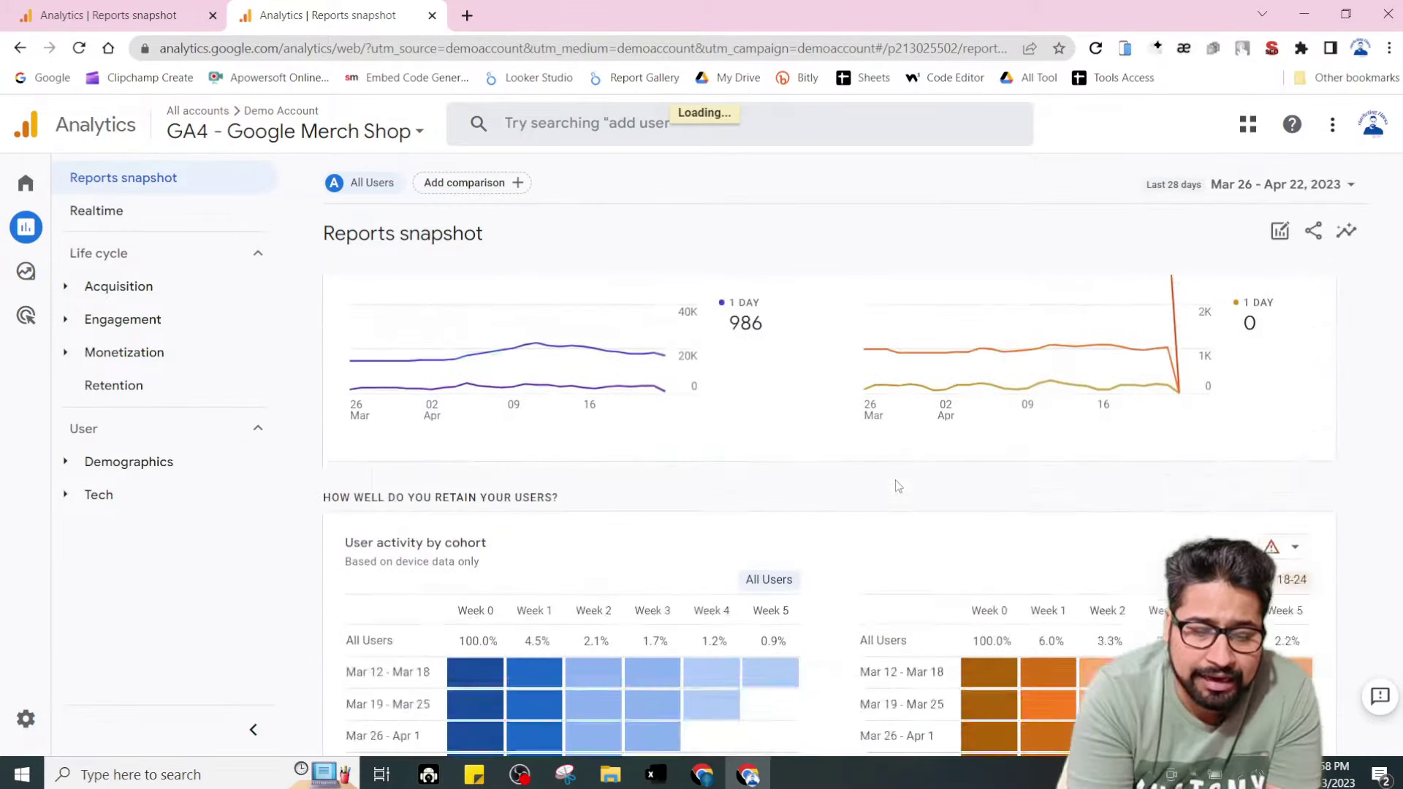
{"action": "scroll", "coordinate": [1381, 545], "scroll_direction": "up", "scroll_amount": 20}
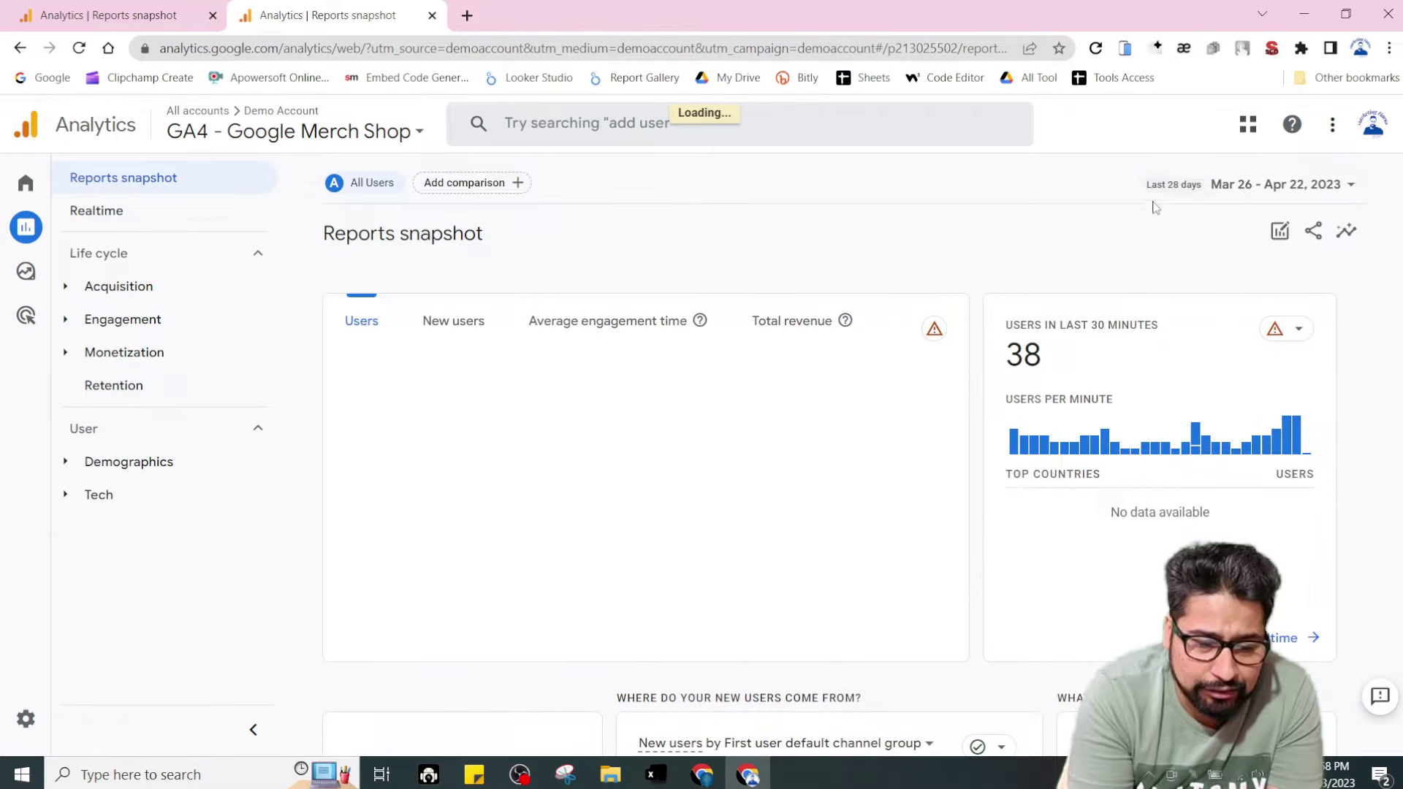
View the date range presets and the comparison editing options for the Reports snapshot, leaving both without changes.
{"action": "left_click", "coordinate": [1240, 190]}
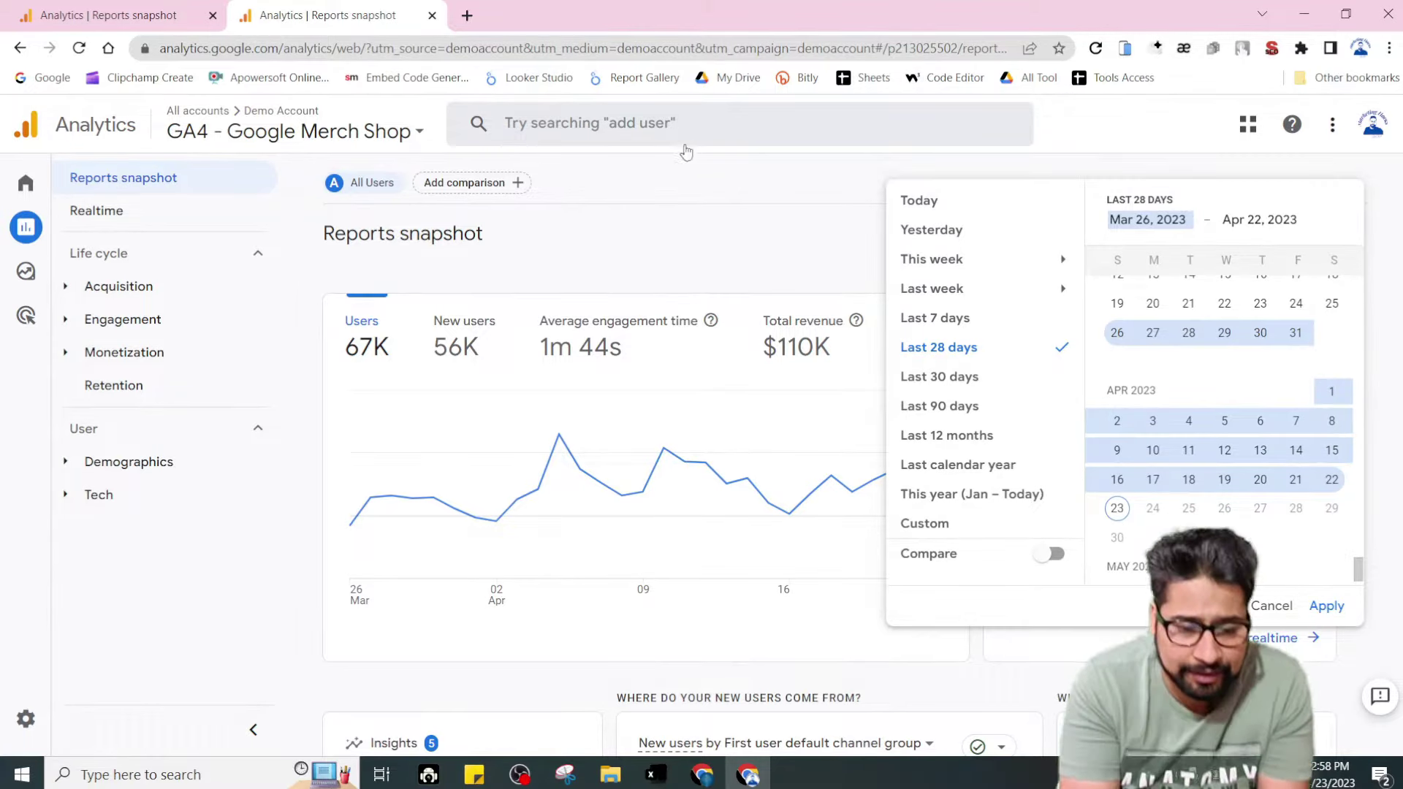
{"action": "left_click", "coordinate": [706, 194]}
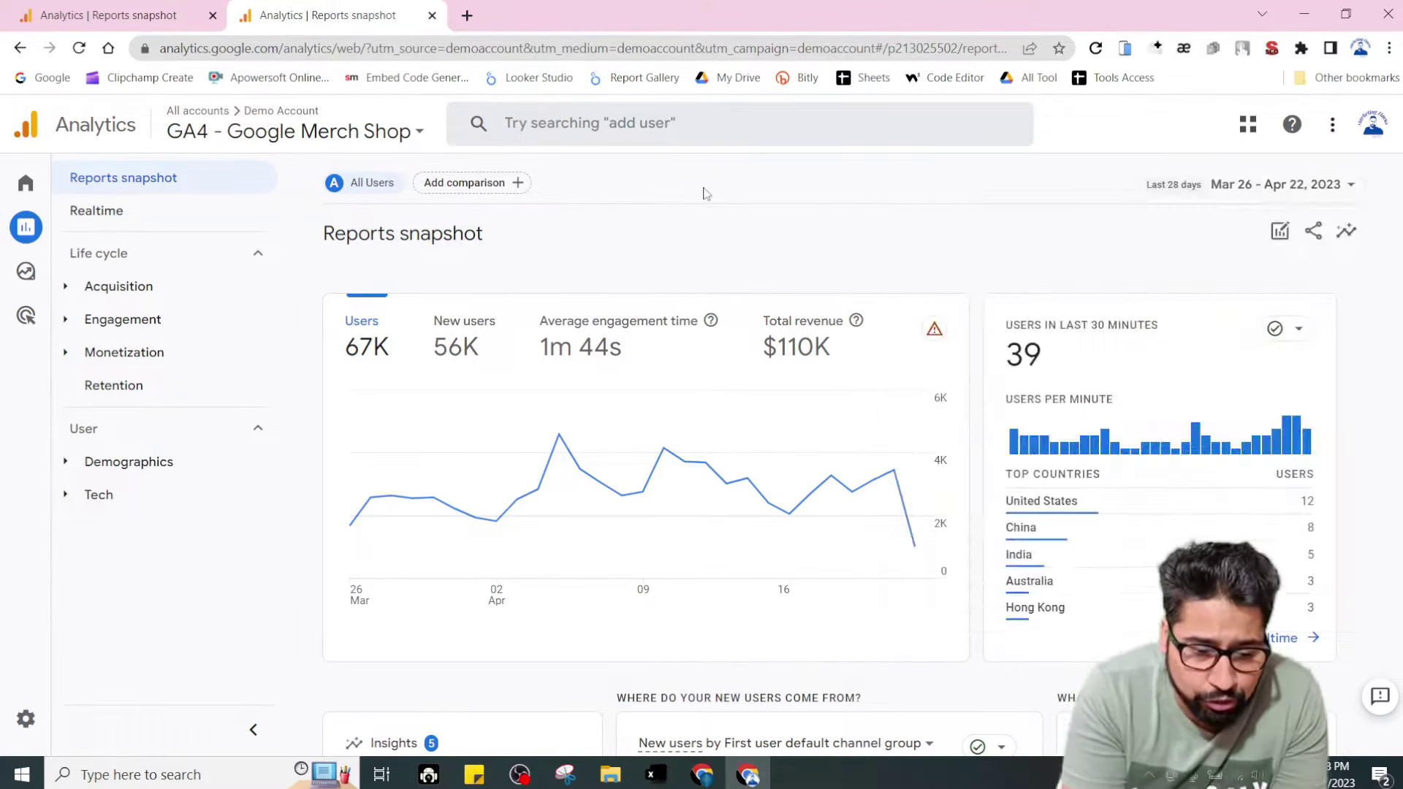
{"action": "left_click", "coordinate": [1279, 232]}
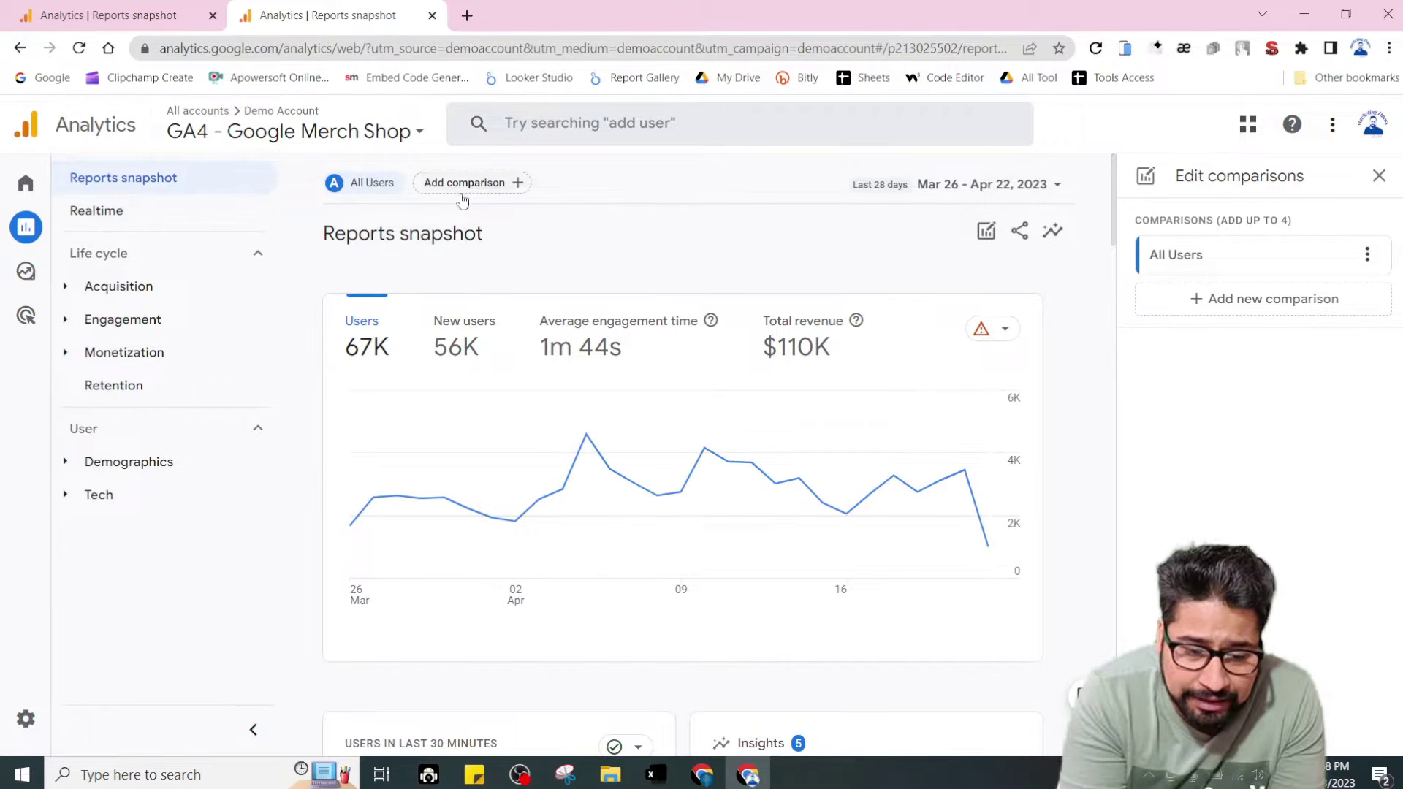
{"action": "left_click", "coordinate": [1379, 175]}
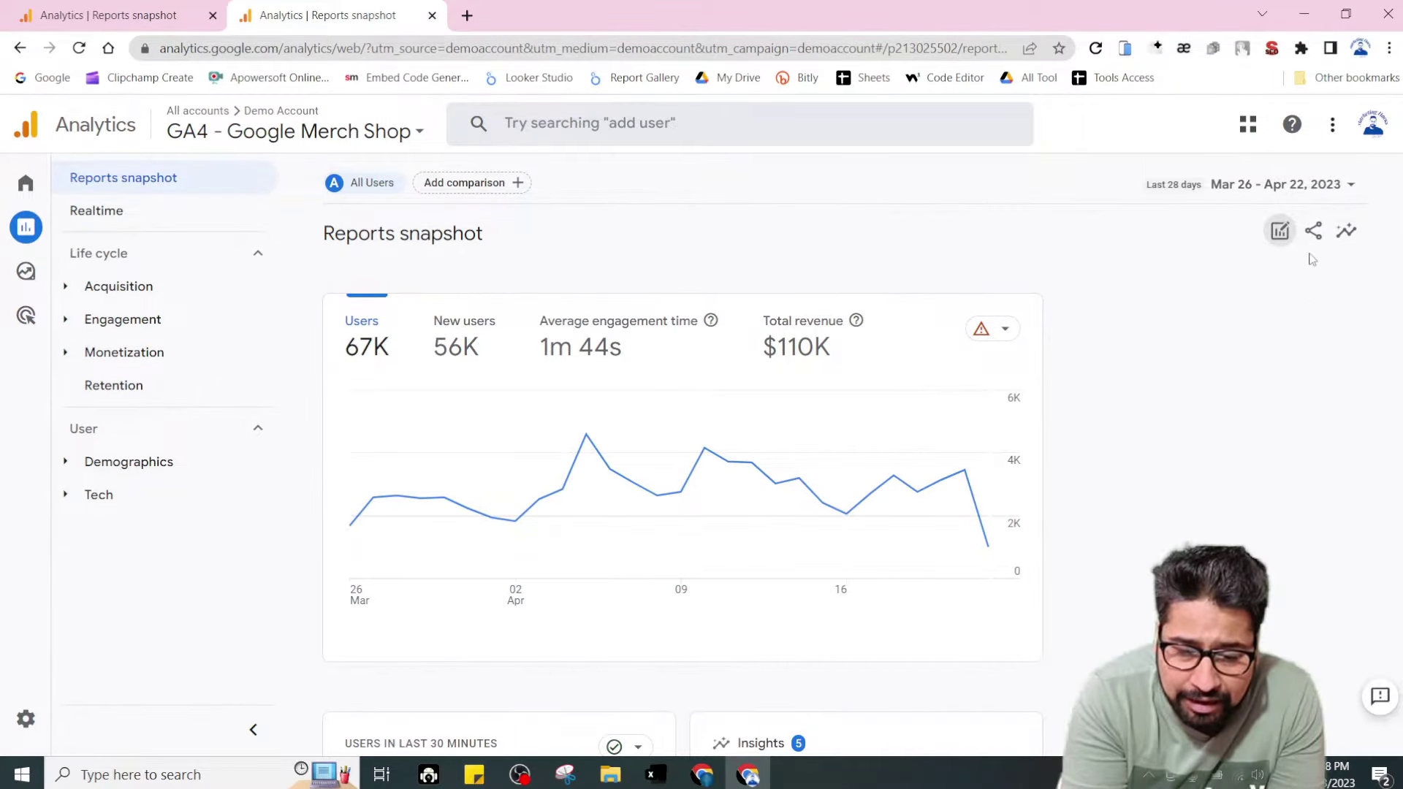
{"action": "left_click", "coordinate": [1278, 232]}
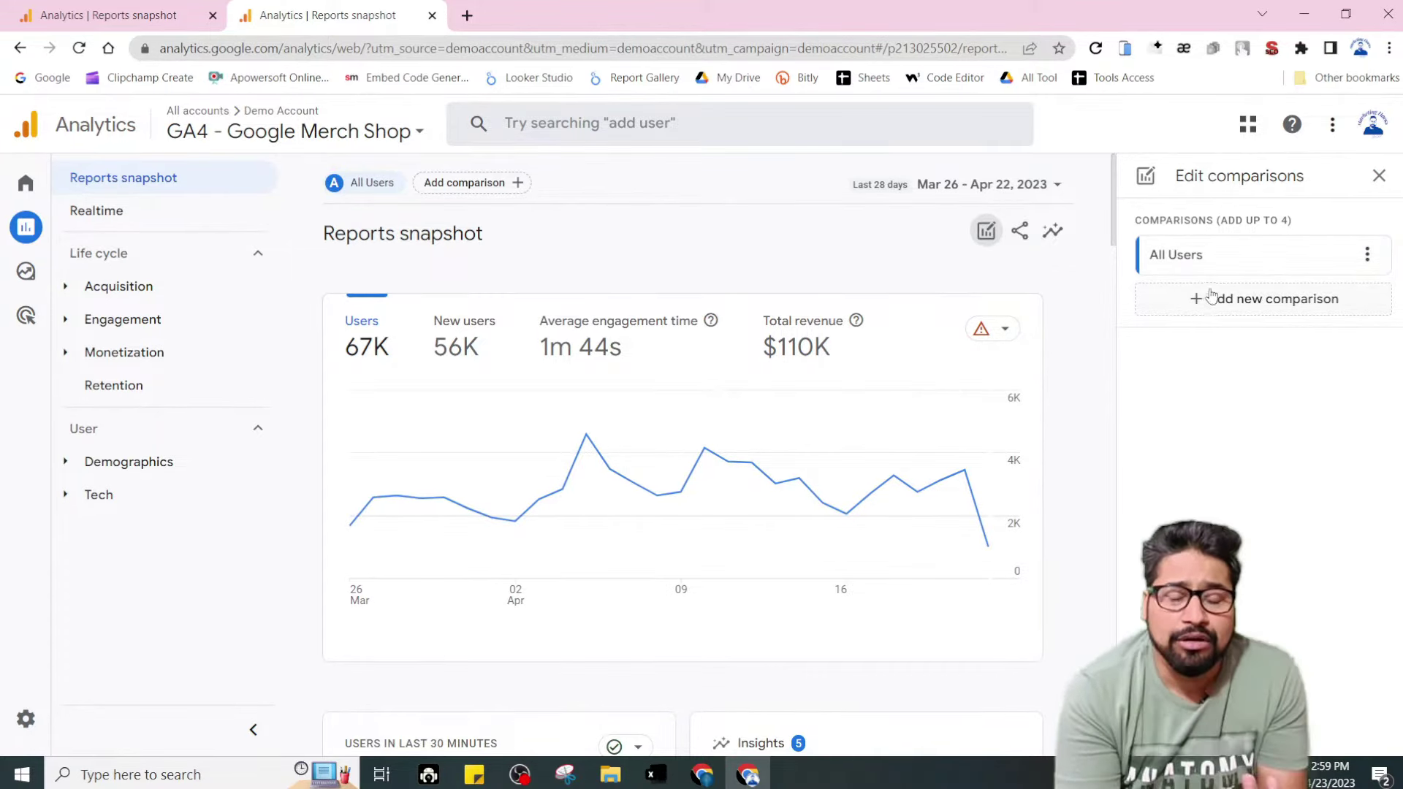
{"action": "left_click", "coordinate": [1378, 175]}
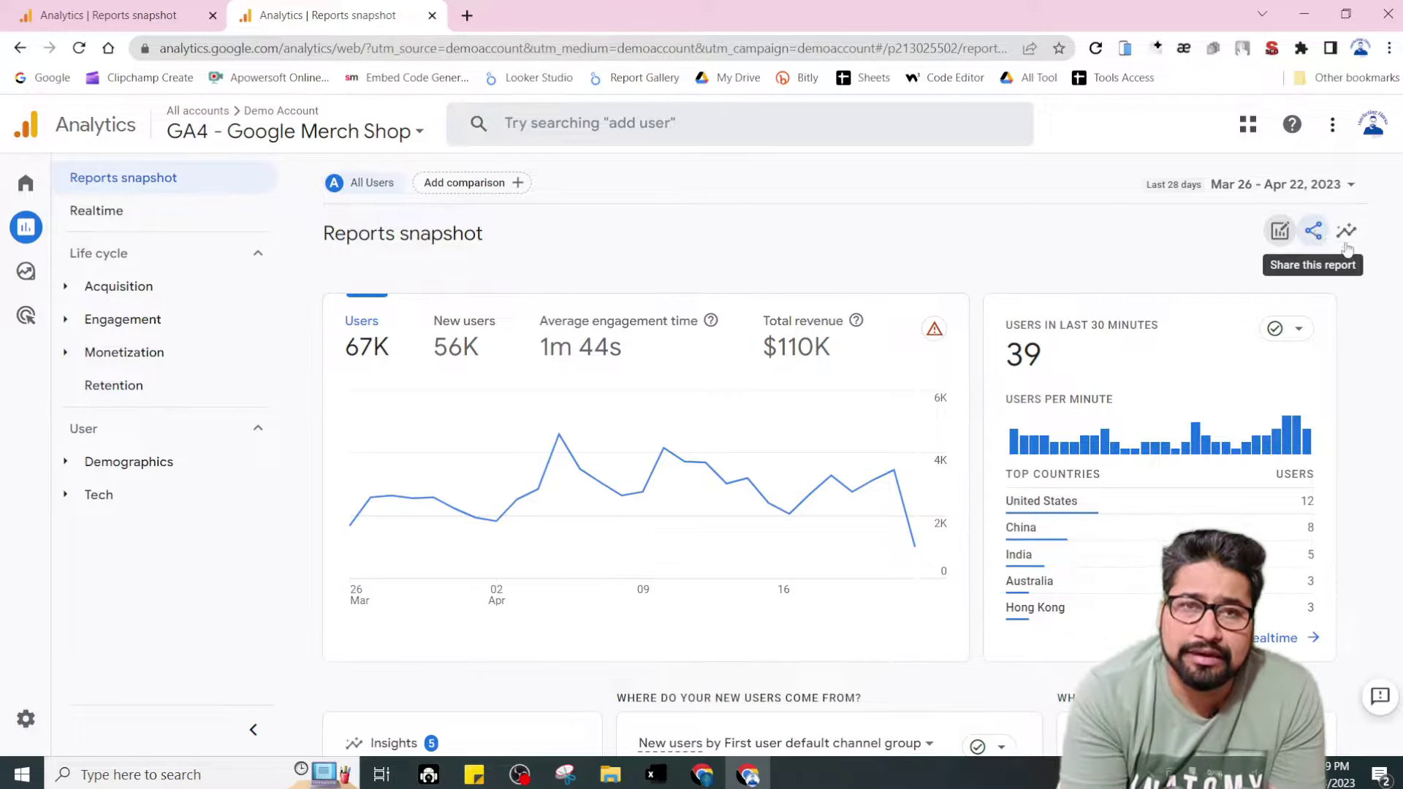
Check the Insights for the Reports snapshot, and browse its cards down to conversions by platform.
{"action": "left_click", "coordinate": [1346, 233]}
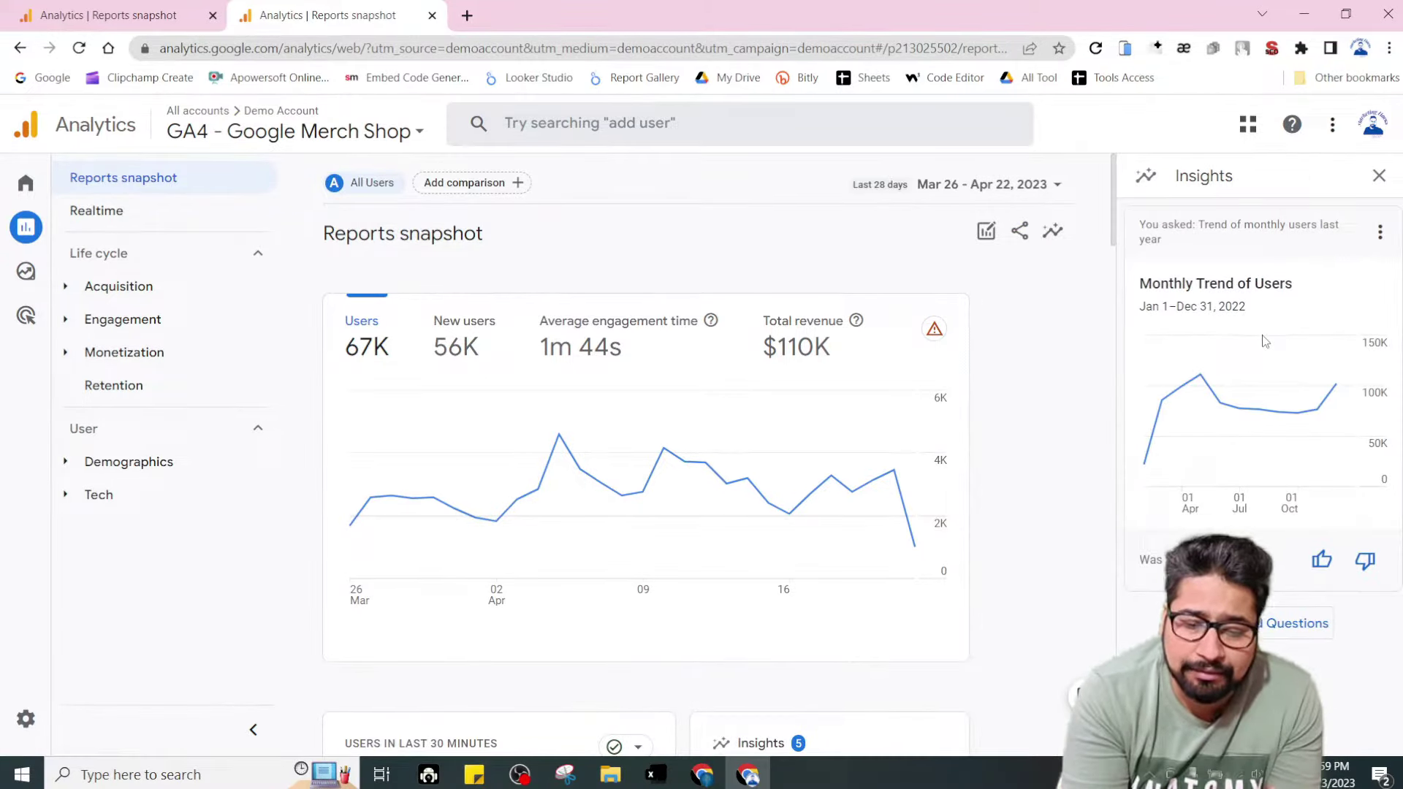
{"action": "left_click", "coordinate": [1384, 176]}
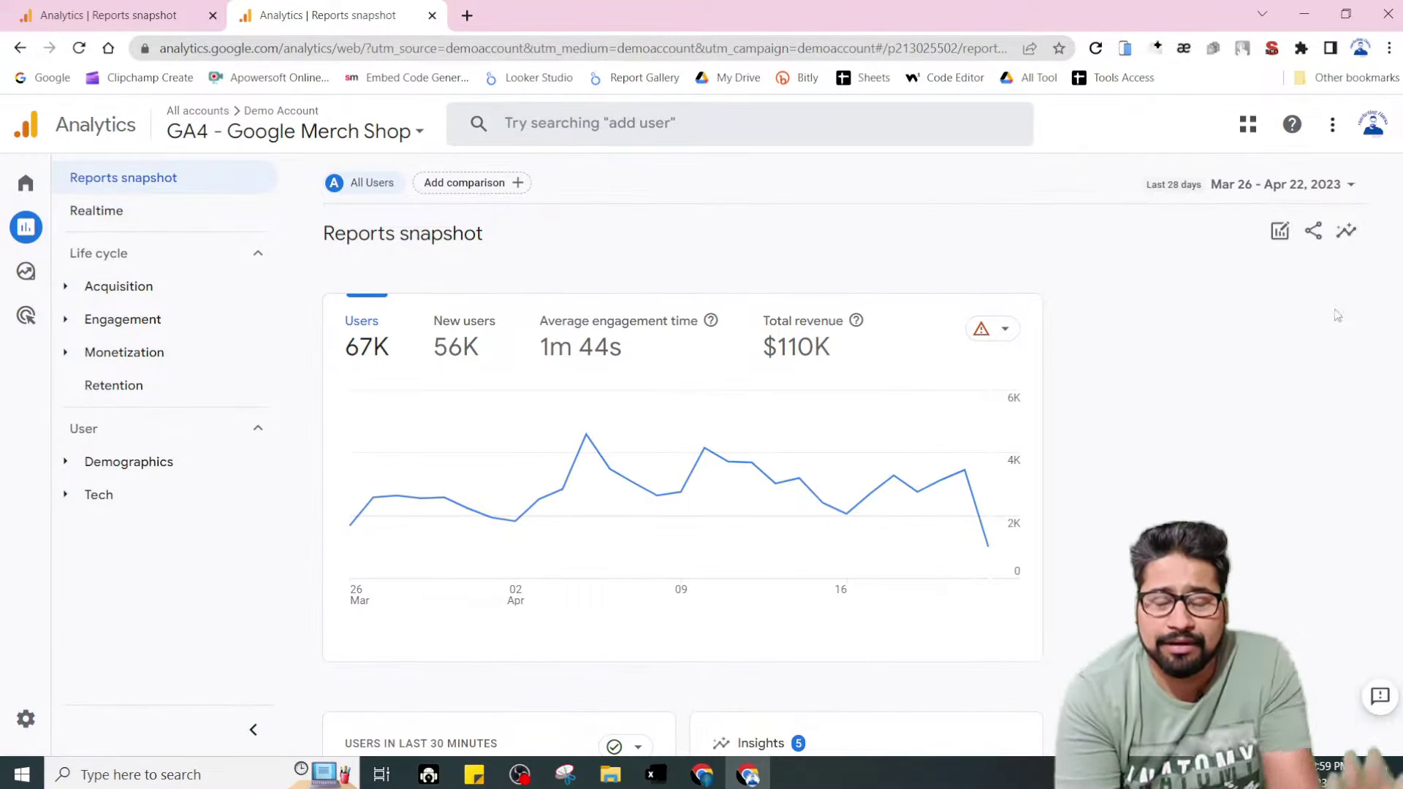
{"action": "scroll", "coordinate": [1012, 405], "scroll_direction": "down", "scroll_amount": 5}
{"action": "scroll", "coordinate": [1012, 405], "scroll_direction": "up", "scroll_amount": 4}
{"action": "scroll", "coordinate": [1012, 406], "scroll_direction": "down", "scroll_amount": 15}
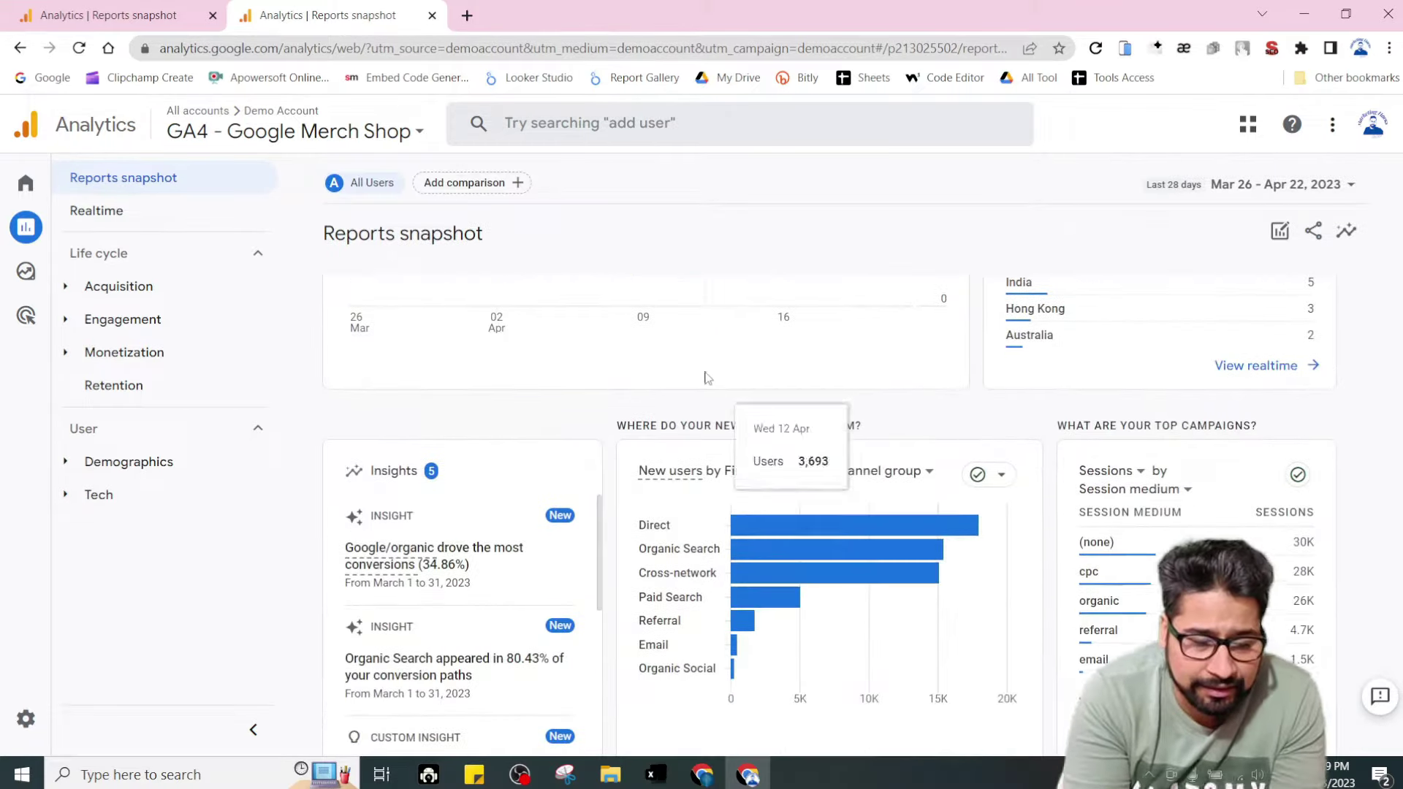
{"action": "scroll", "coordinate": [1125, 387], "scroll_direction": "down", "scroll_amount": 5}
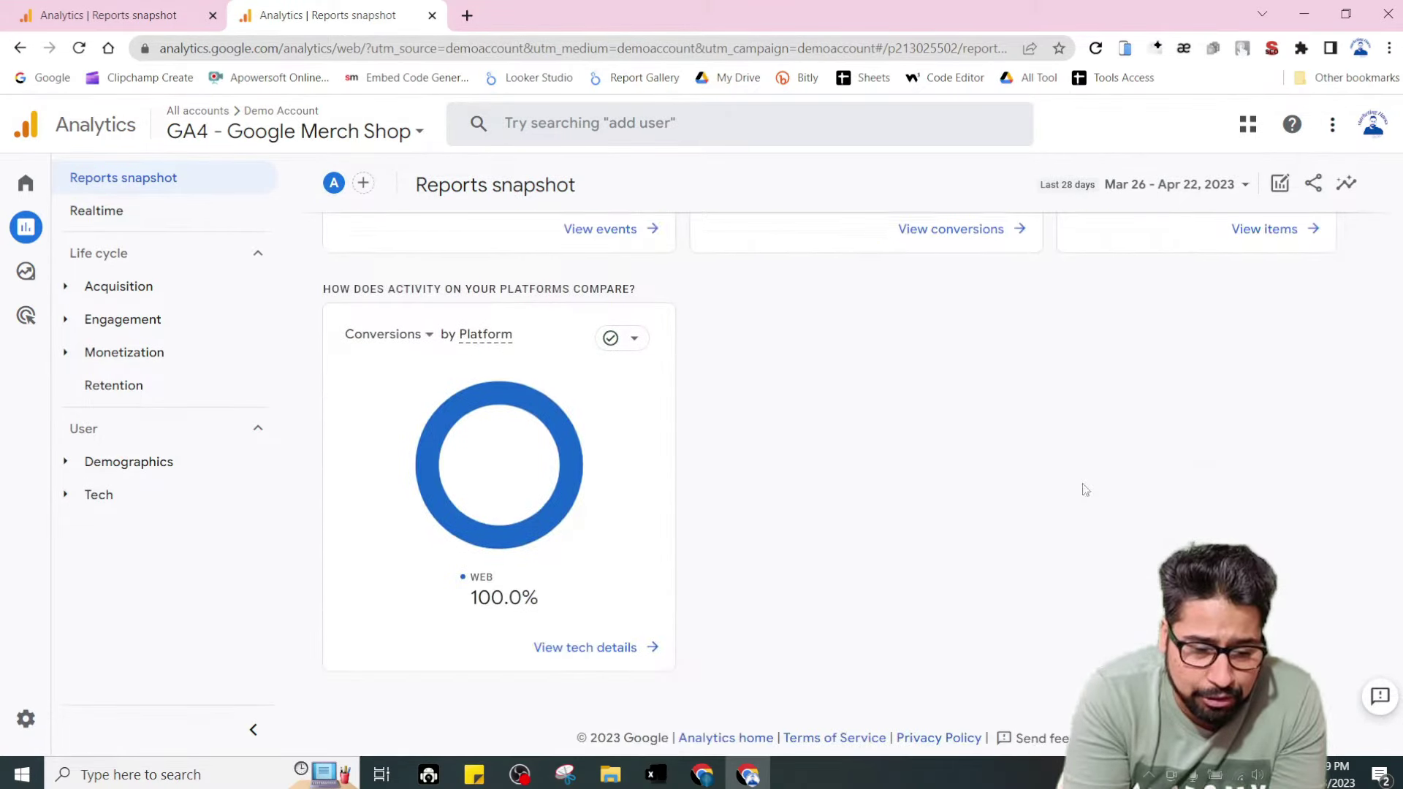
Open the Realtime overview for the Merch Shop and review its cards on user source, audience, views, events and conversions.
{"action": "left_click", "coordinate": [114, 226]}
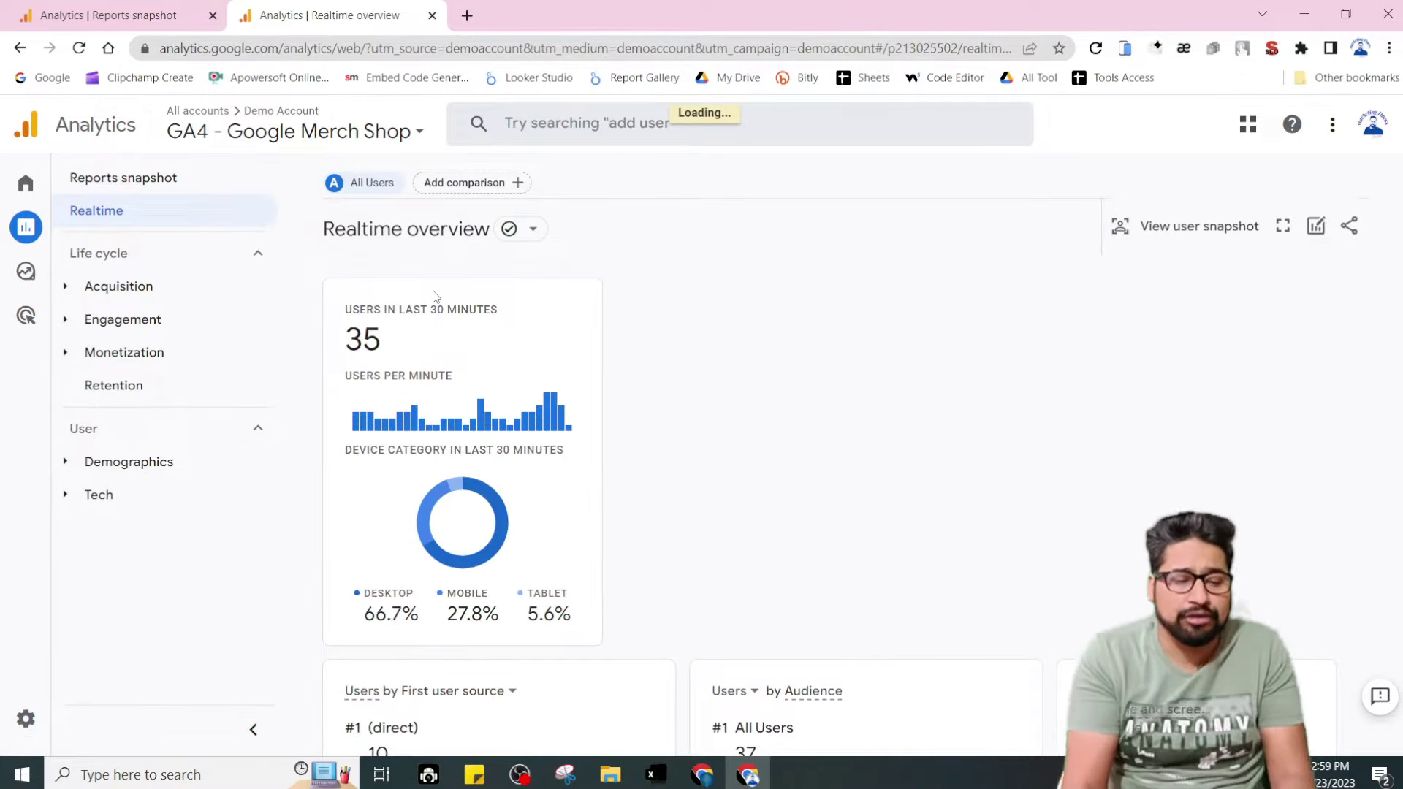
{"action": "scroll", "coordinate": [433, 296], "scroll_direction": "down", "scroll_amount": 5}
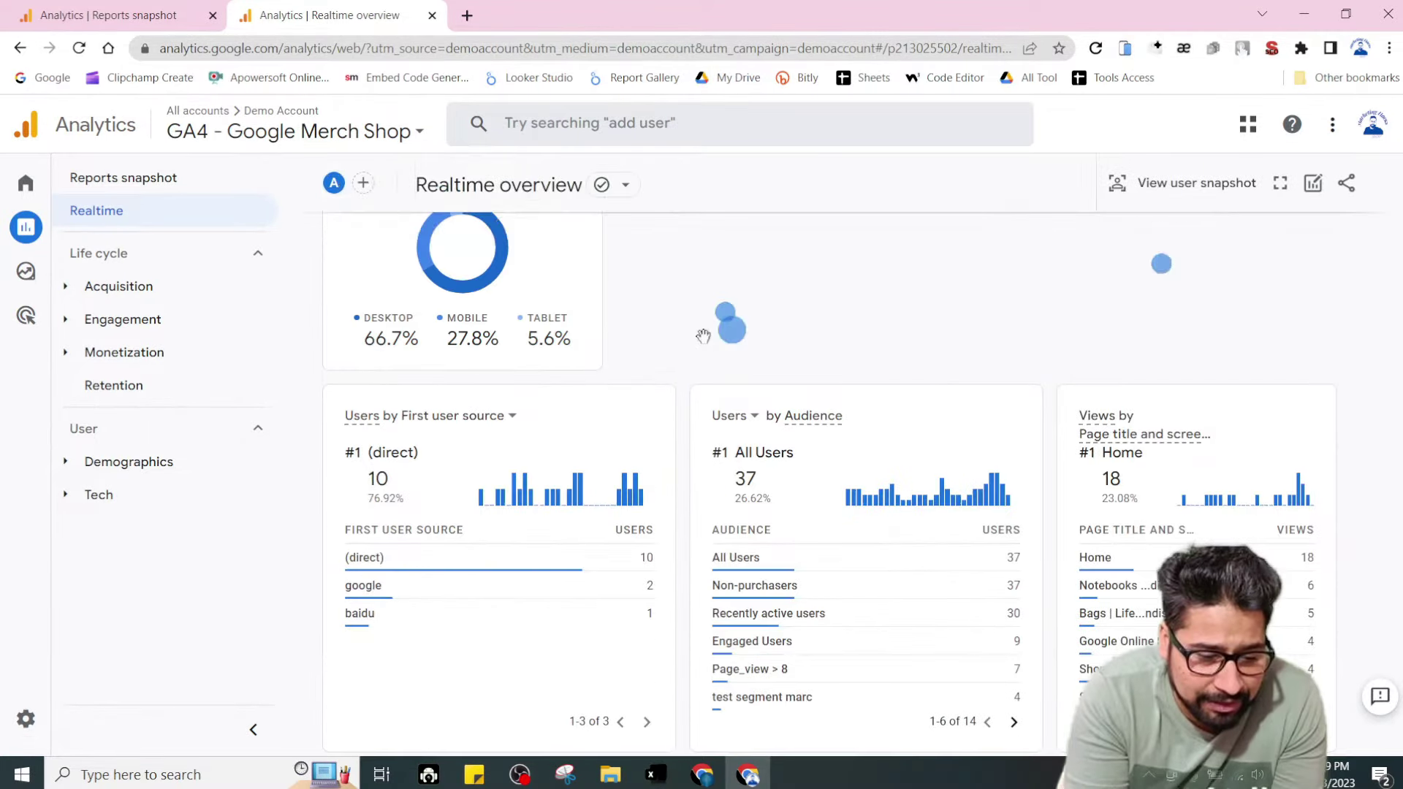
{"action": "scroll", "coordinate": [512, 449], "scroll_direction": "down", "scroll_amount": 4}
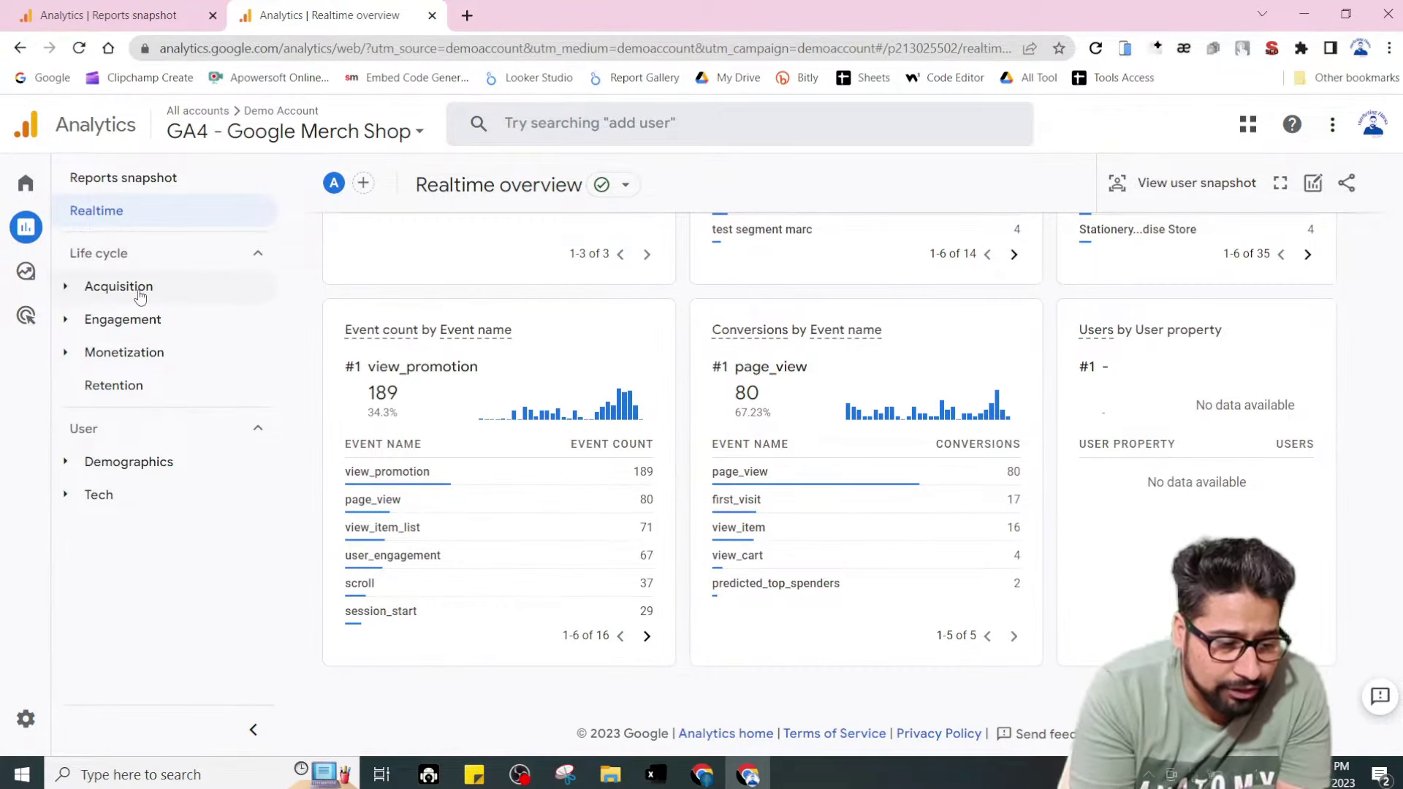
Open the Acquisition overview for the Merch Shop and view its new users, sessions and lifetime value cards.
{"action": "left_click", "coordinate": [137, 287]}
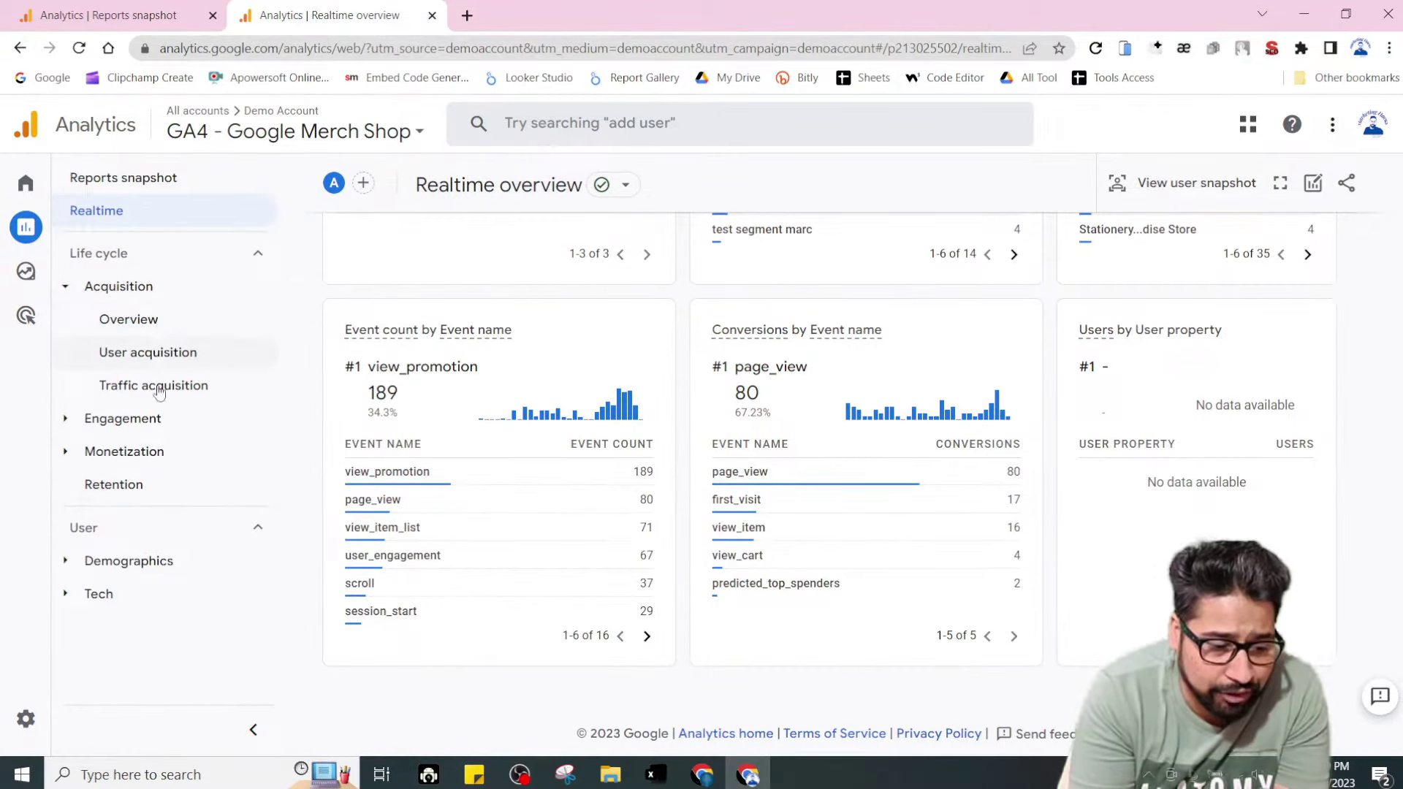
{"action": "scroll", "coordinate": [182, 391], "scroll_direction": "up", "scroll_amount": 10}
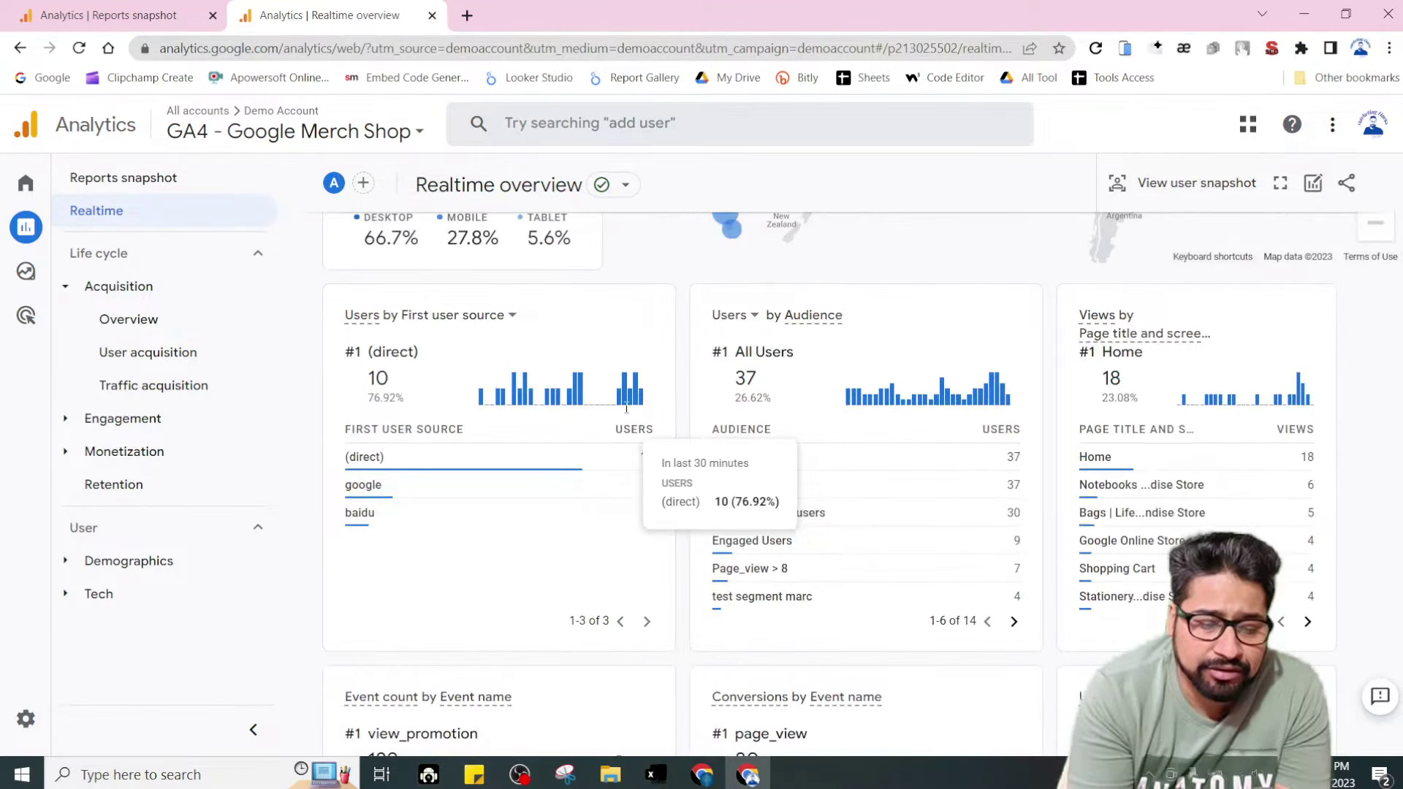
{"action": "left_click", "coordinate": [139, 330]}
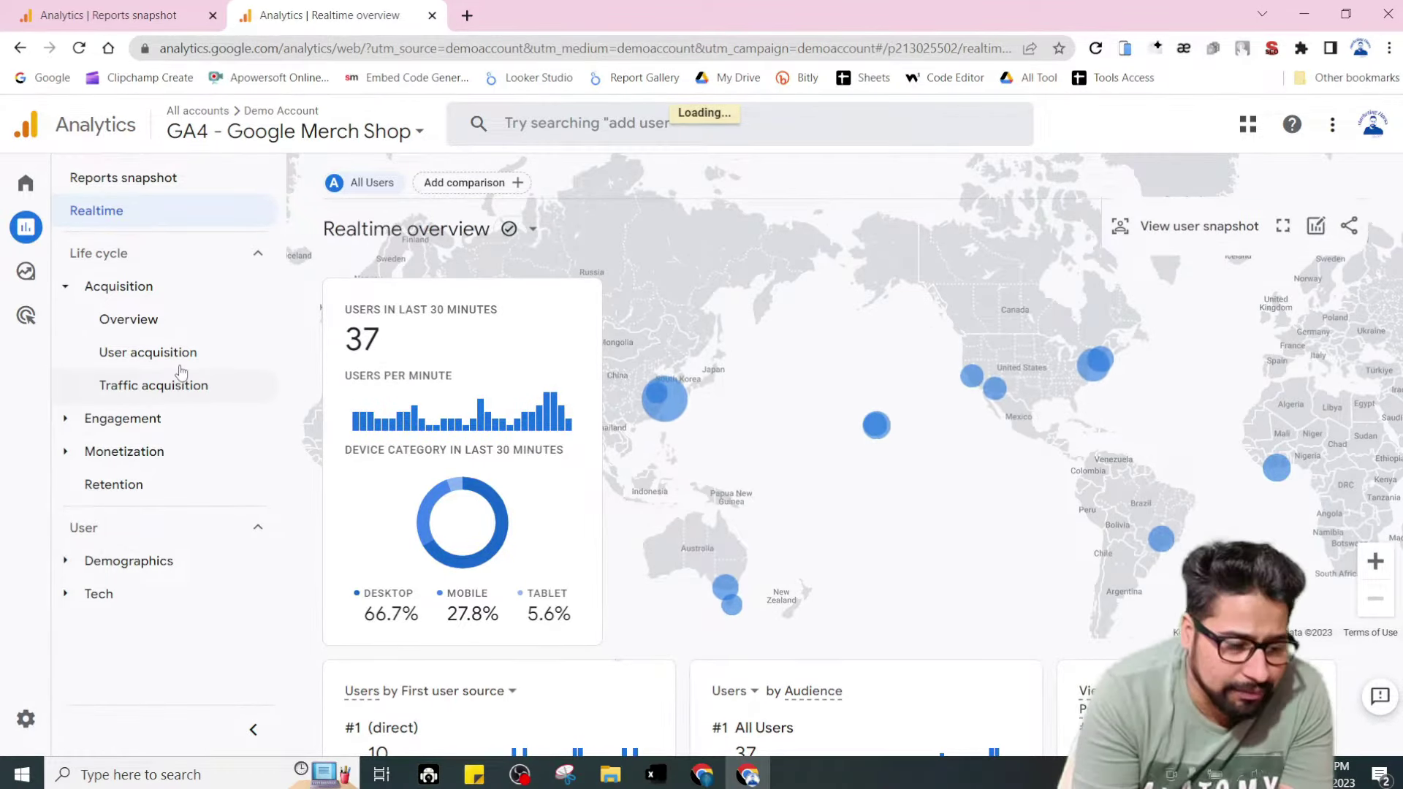
{"action": "scroll", "coordinate": [760, 303], "scroll_direction": "down", "scroll_amount": 10}
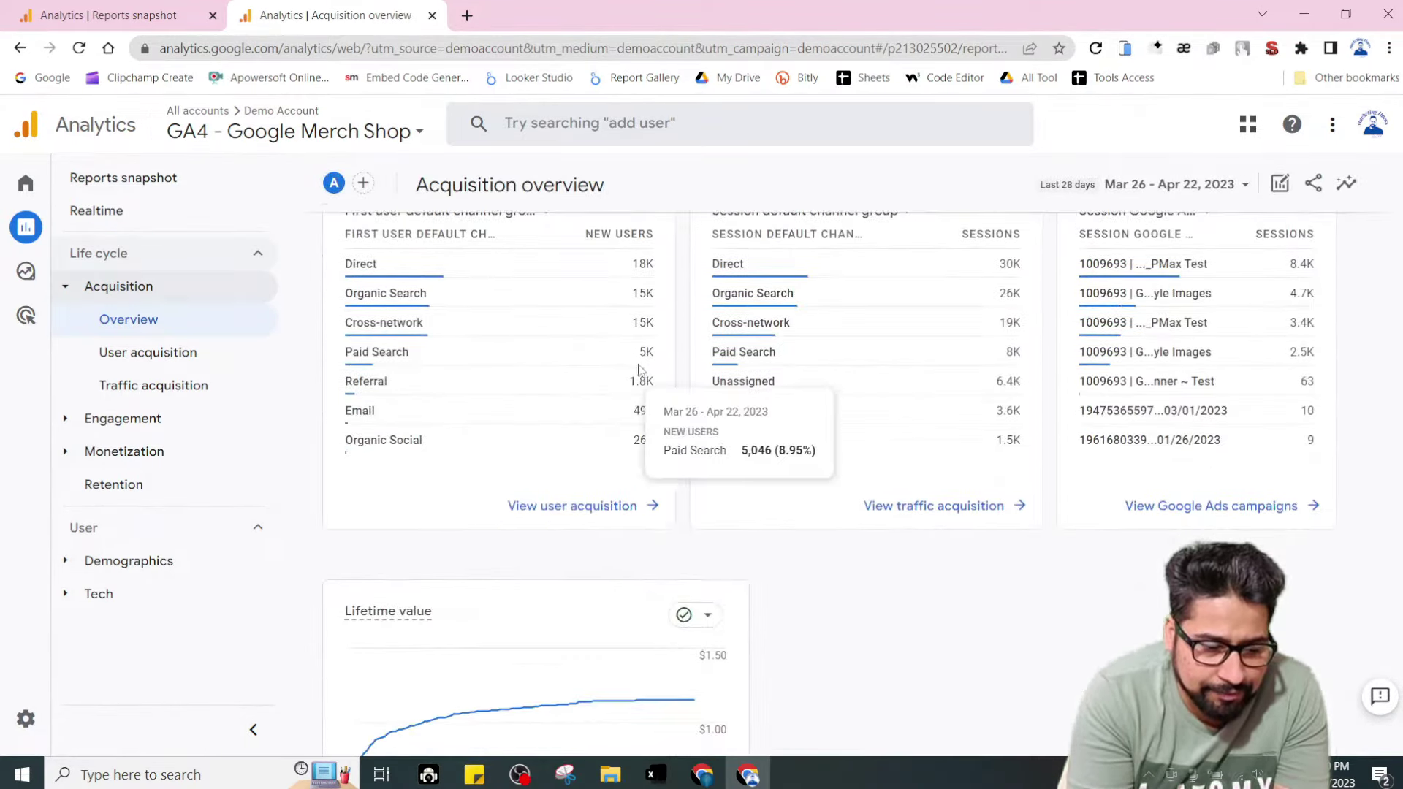
Open the Engagement overview and the Monetization overview for the Merch Shop, and review the cards in each.
{"action": "left_click", "coordinate": [146, 419]}
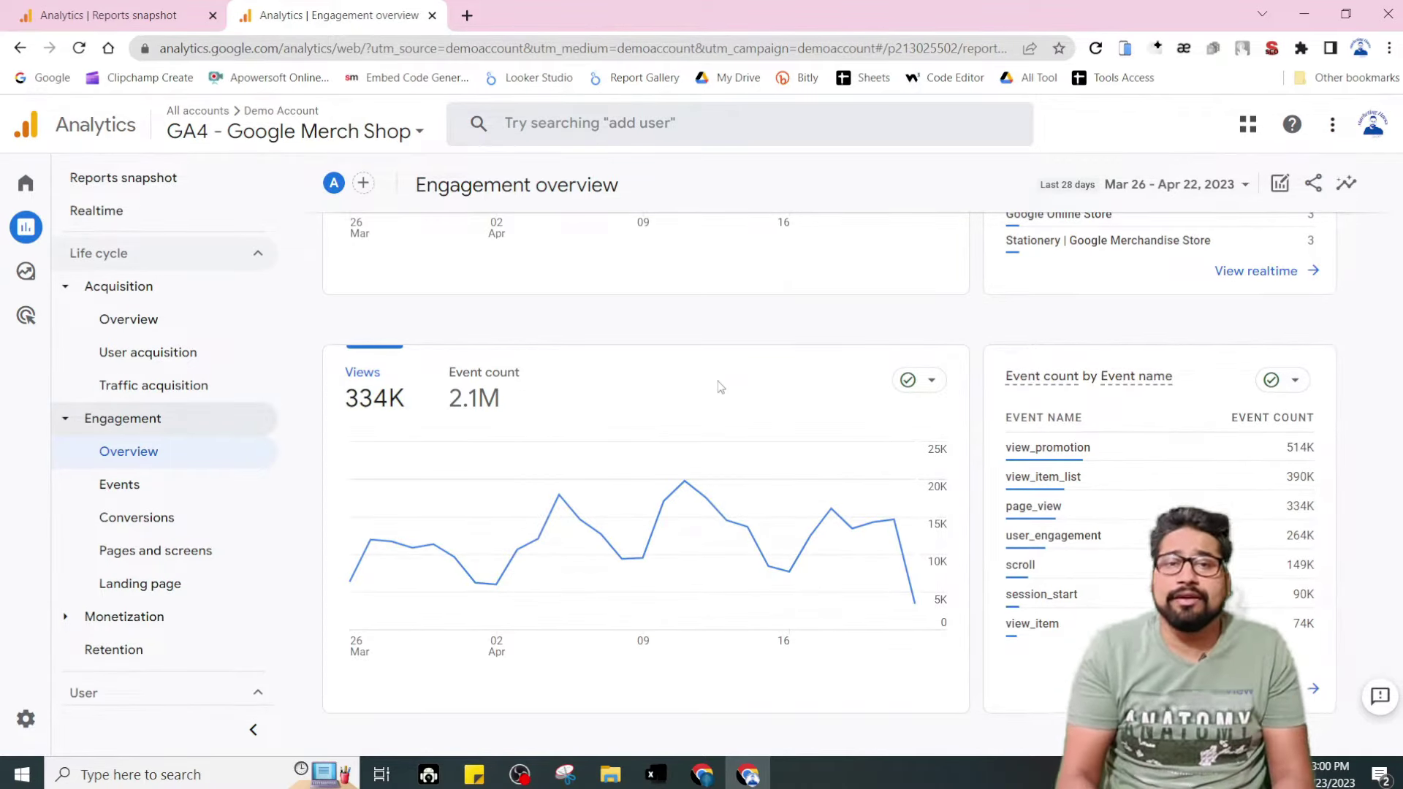
{"action": "scroll", "coordinate": [668, 376], "scroll_direction": "down", "scroll_amount": 10}
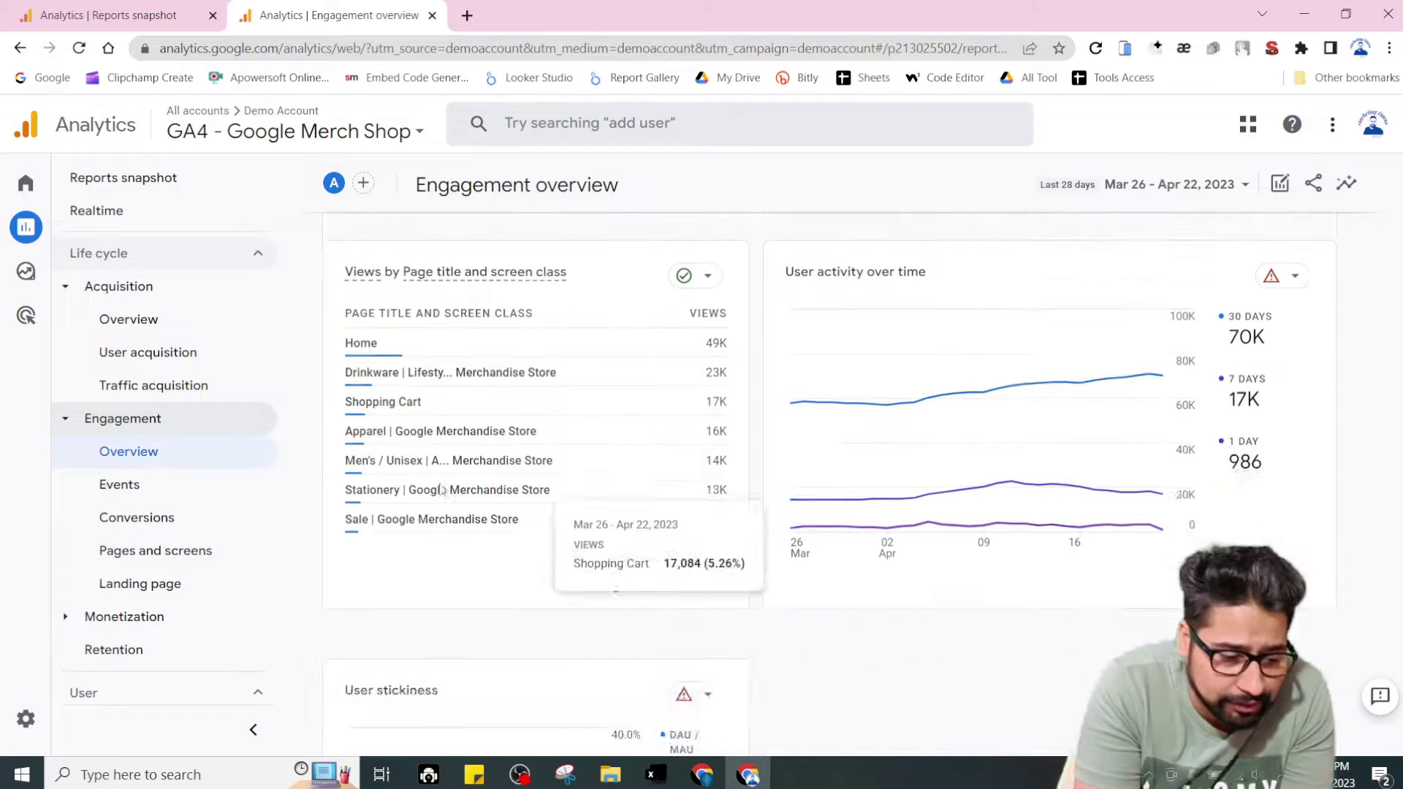
{"action": "left_click", "coordinate": [97, 617]}
{"action": "left_click", "coordinate": [150, 441]}
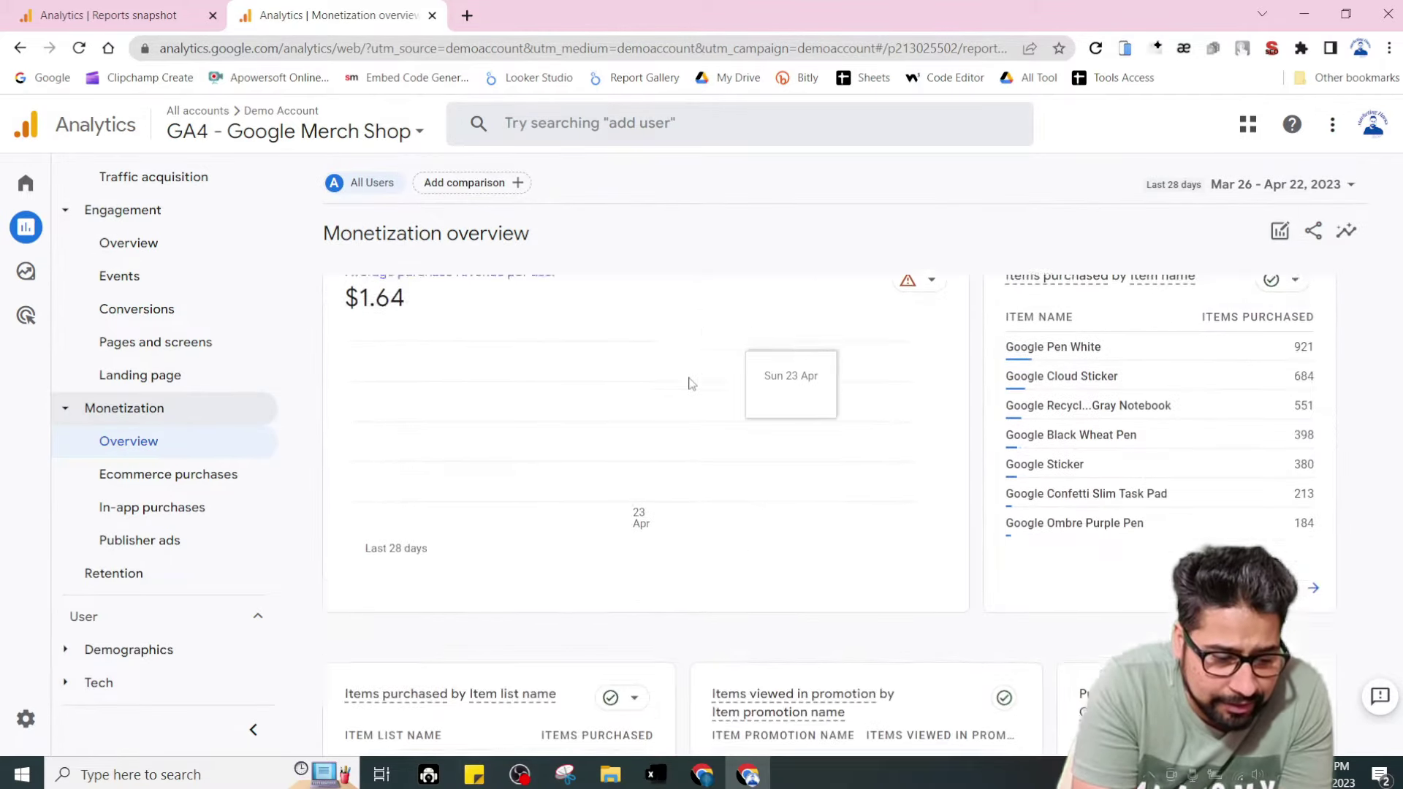
{"action": "scroll", "coordinate": [676, 385], "scroll_direction": "down", "scroll_amount": 5}
{"action": "scroll", "coordinate": [676, 385], "scroll_direction": "down", "scroll_amount": 7}
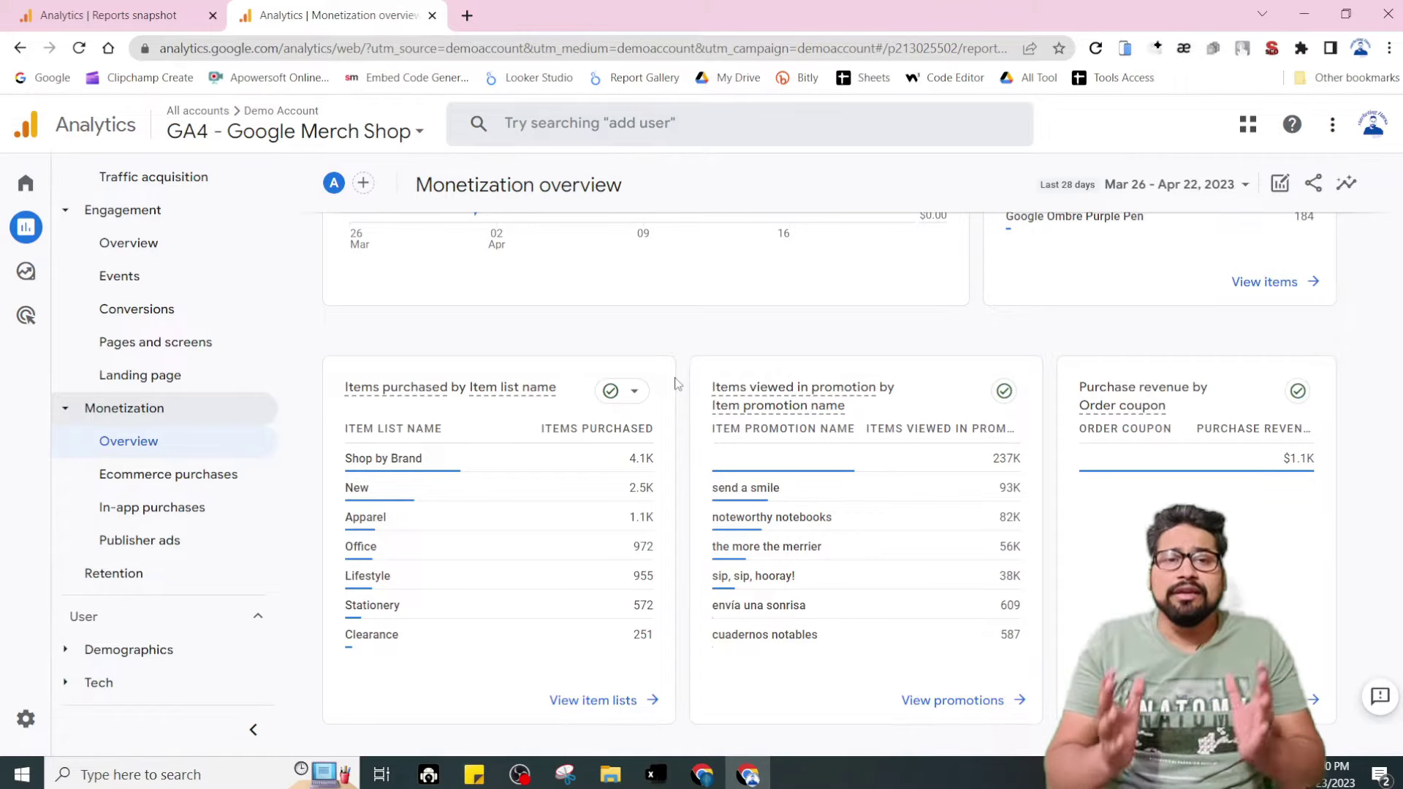
{"action": "scroll", "coordinate": [677, 384], "scroll_direction": "down", "scroll_amount": 3}
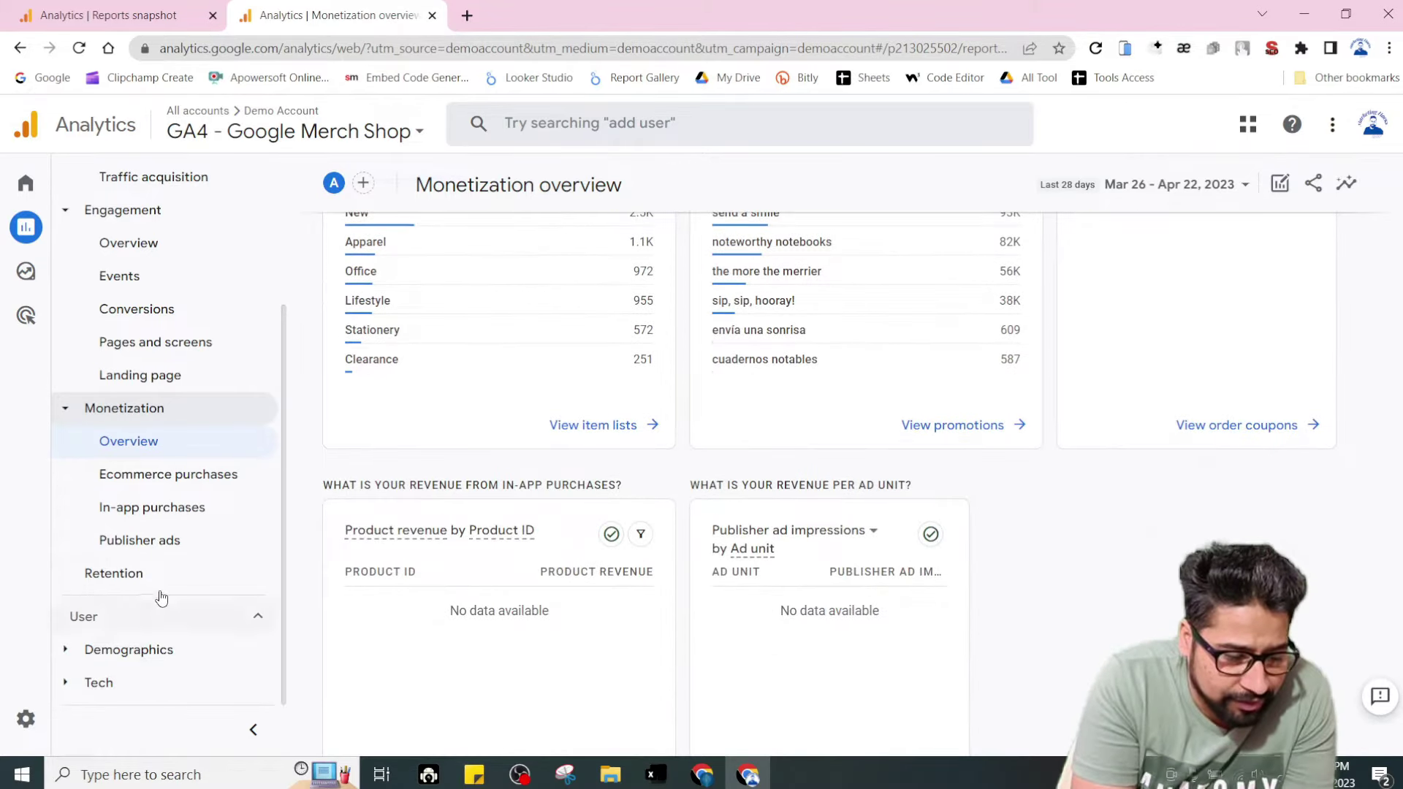
Open the Retention overview and view its cards down to user engagement and lifetime value.
{"action": "scroll", "coordinate": [764, 478], "scroll_direction": "up", "scroll_amount": 4}
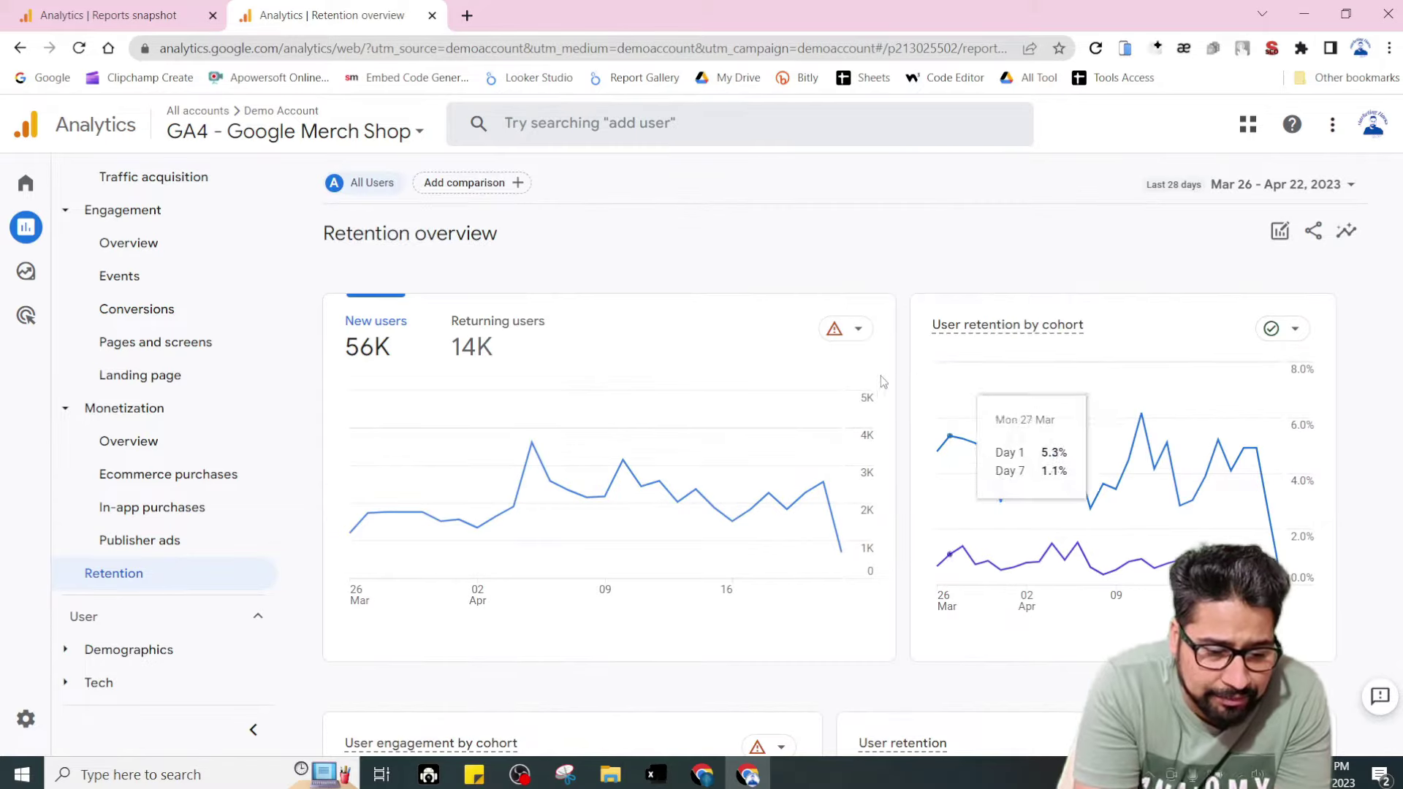
{"action": "scroll", "coordinate": [728, 439], "scroll_direction": "down", "scroll_amount": 5}
{"action": "scroll", "coordinate": [727, 439], "scroll_direction": "down", "scroll_amount": 4}
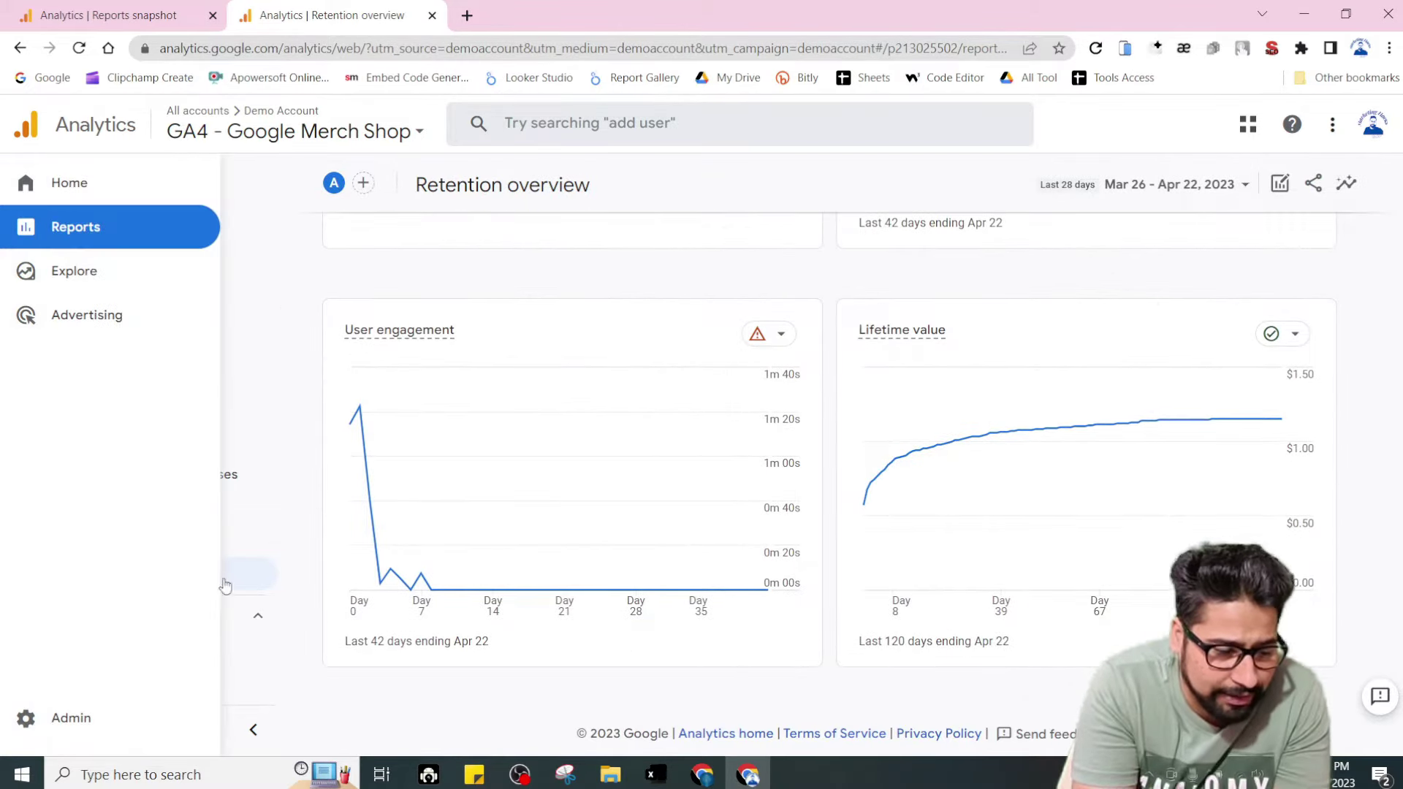
Open the Demographics overview and the Tech overview from the User reports, and browse the cards in each.
{"action": "left_click", "coordinate": [135, 652]}
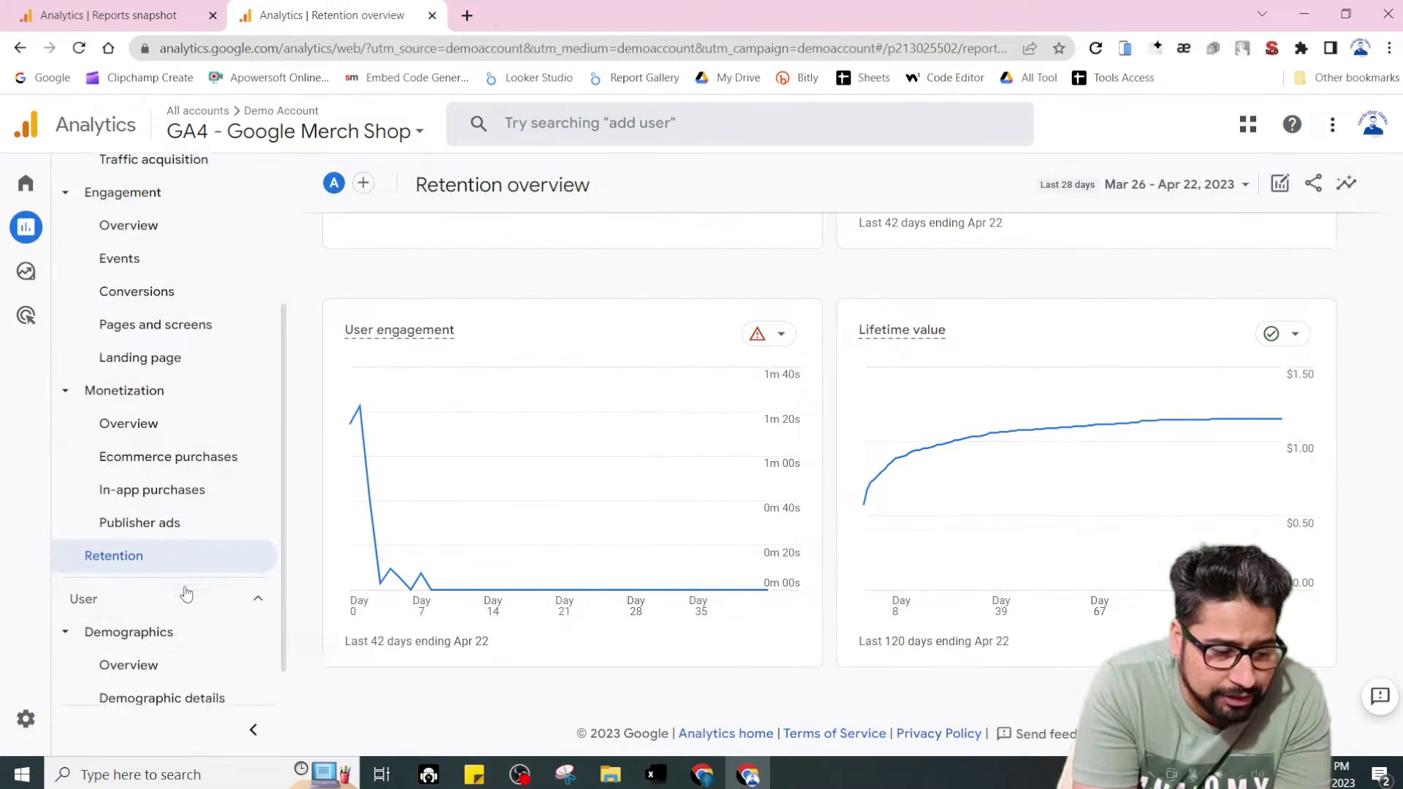
{"action": "left_click", "coordinate": [152, 622]}
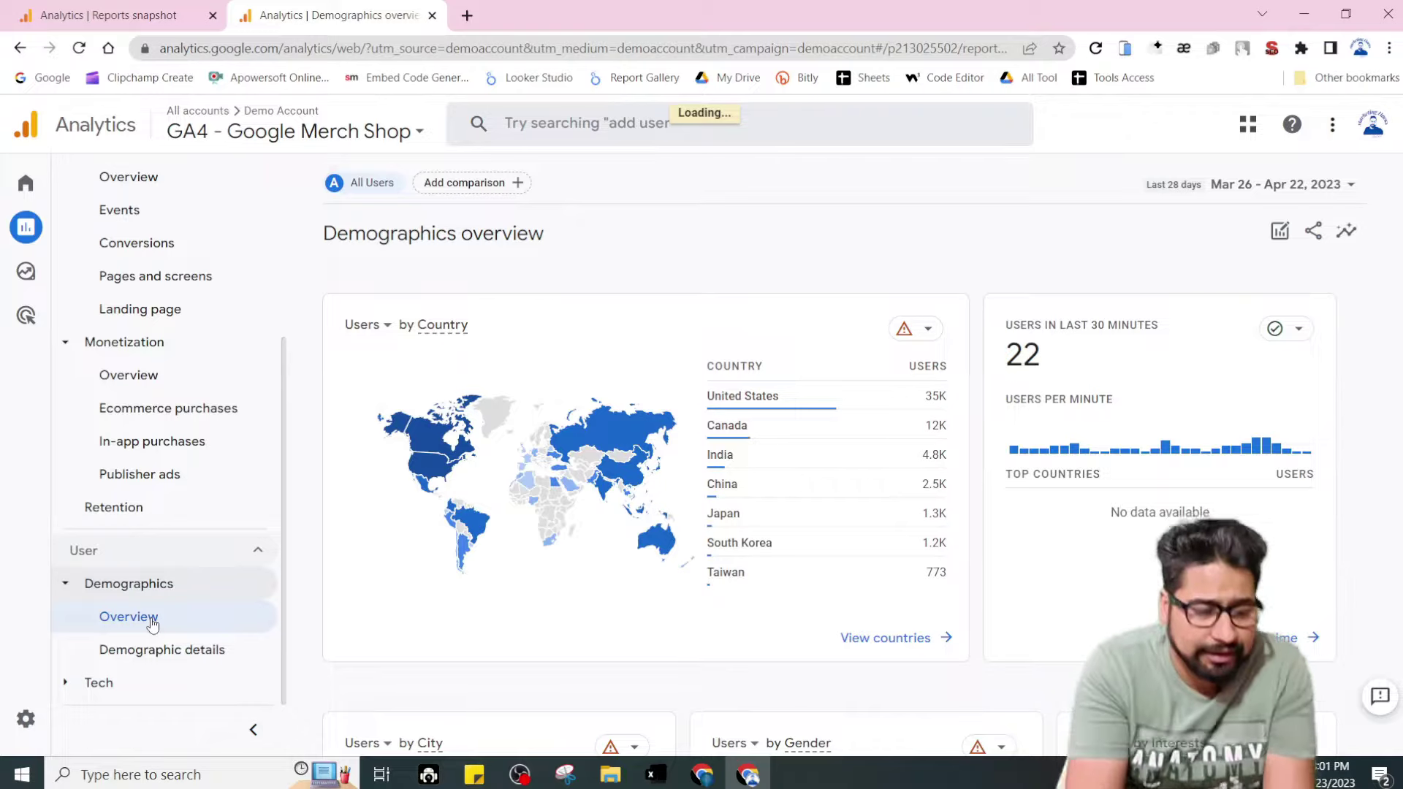
{"action": "scroll", "coordinate": [1116, 469], "scroll_direction": "down", "scroll_amount": 4}
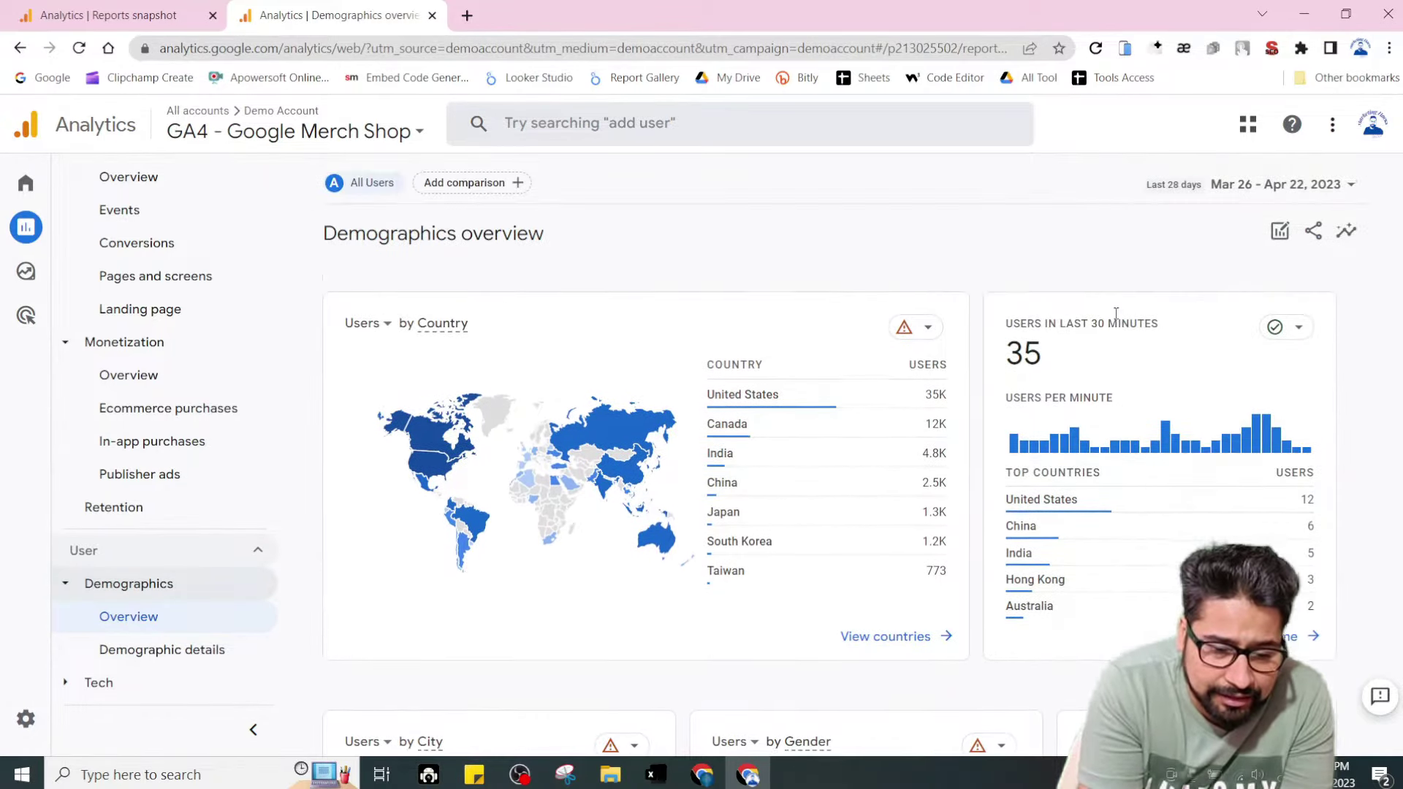
{"action": "scroll", "coordinate": [501, 501], "scroll_direction": "down", "scroll_amount": 8}
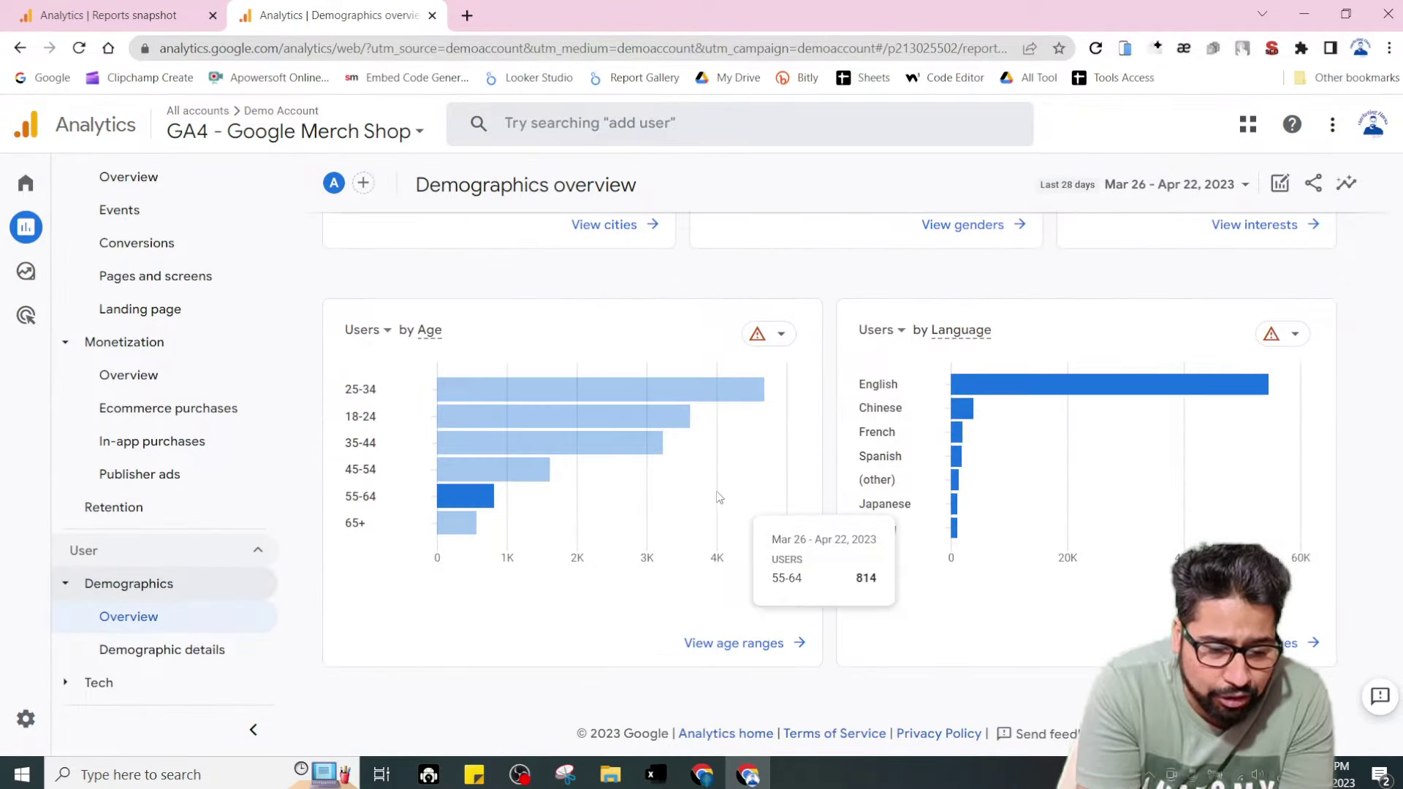
{"action": "left_click", "coordinate": [97, 682]}
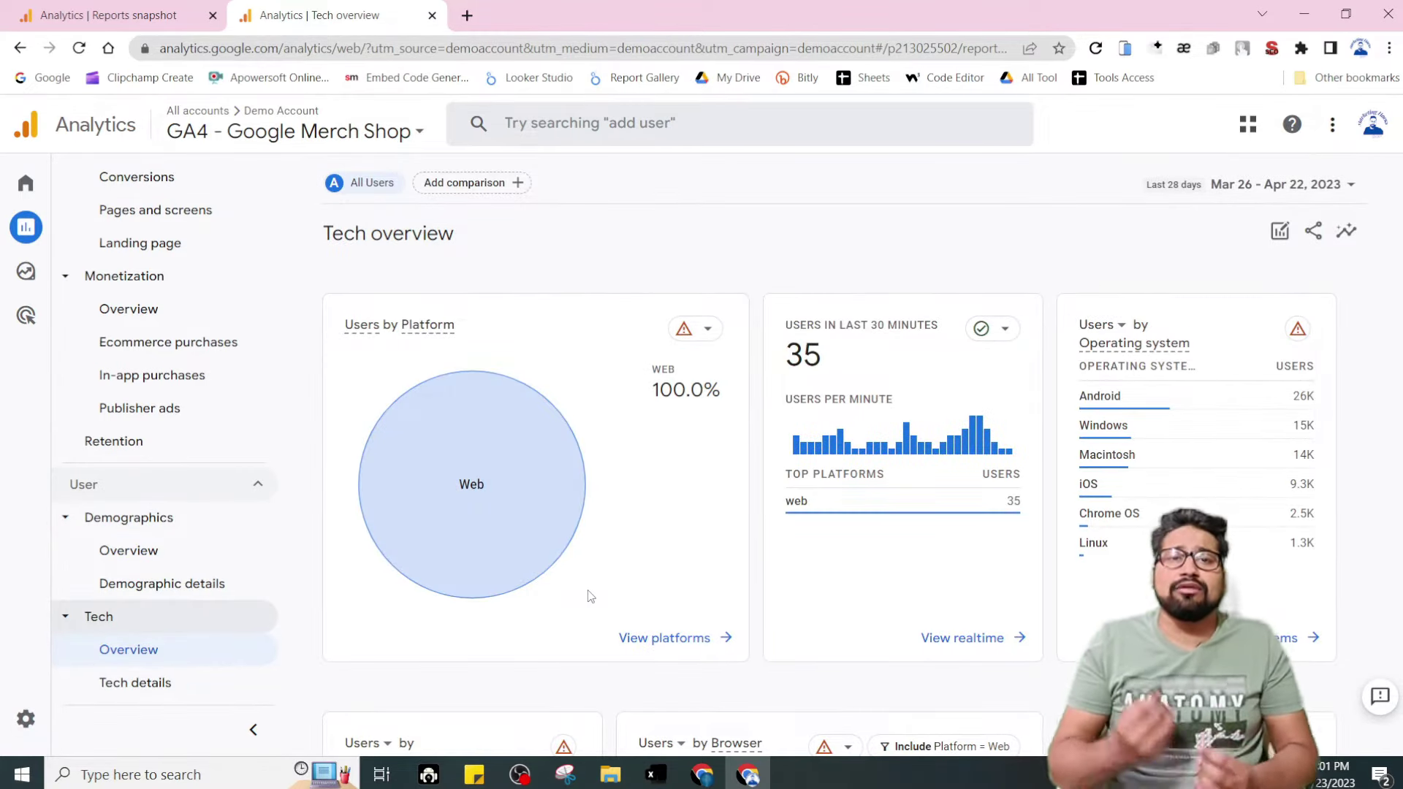
{"action": "scroll", "coordinate": [590, 595], "scroll_direction": "down", "scroll_amount": 15}
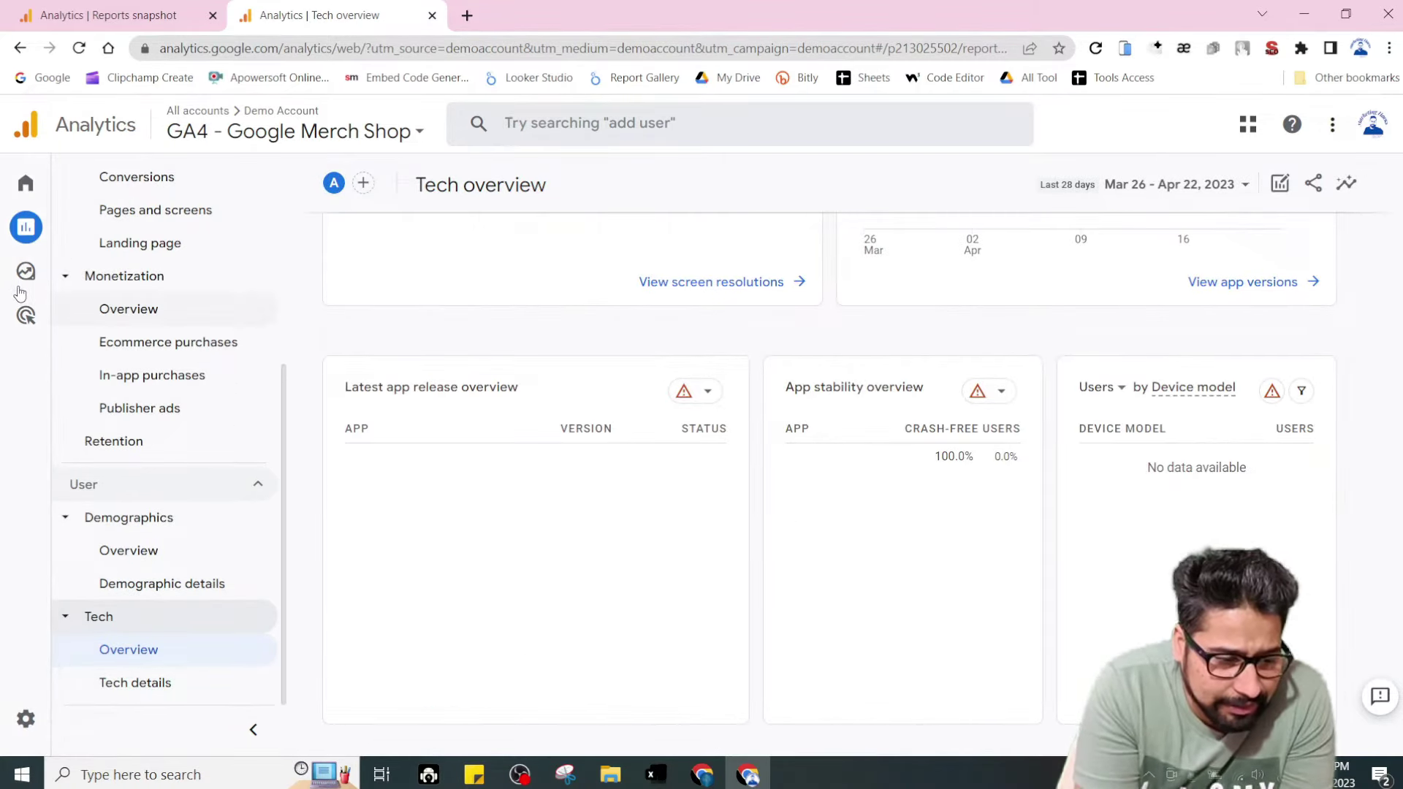
Open the Explore section and review the exploration templates and the list of existing explorations.
{"action": "left_click", "coordinate": [69, 275]}
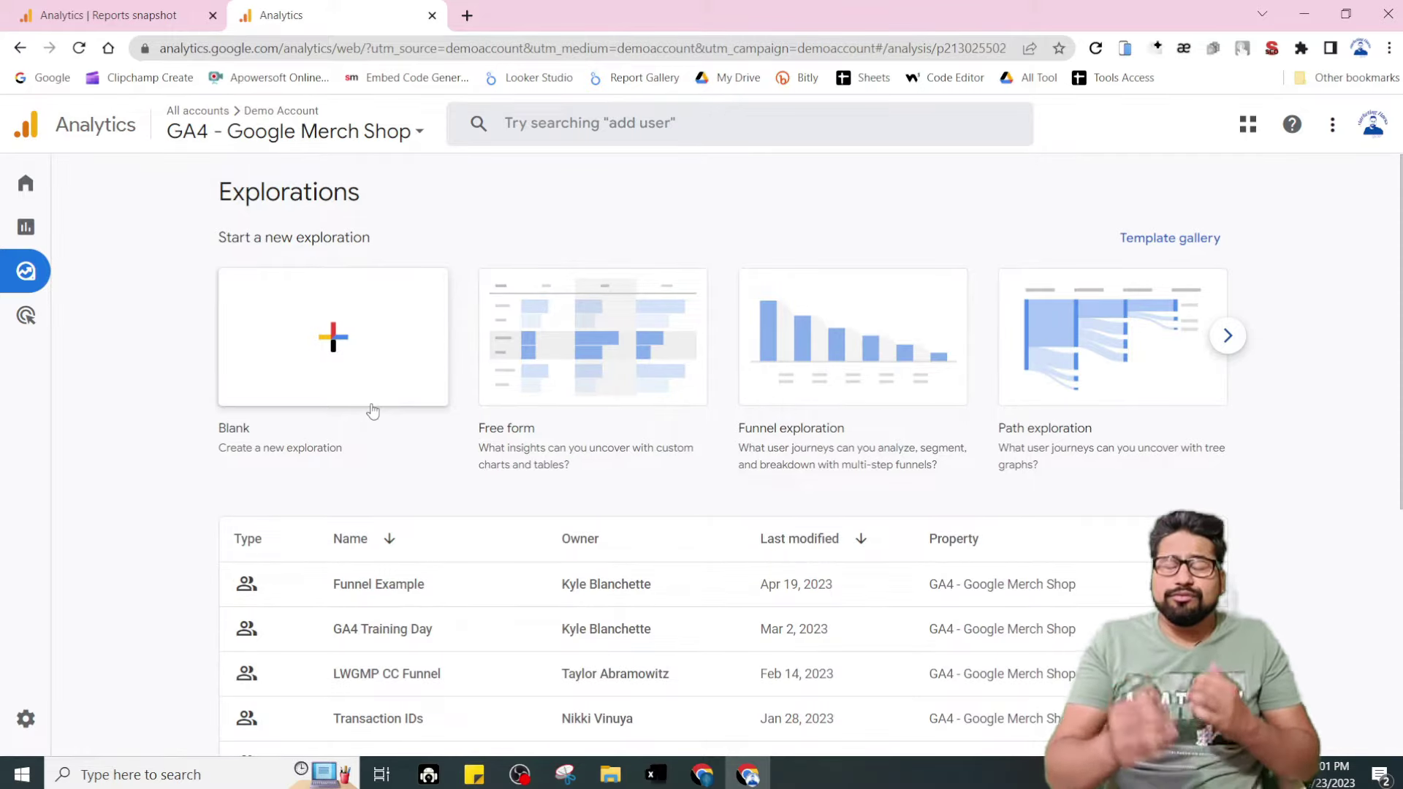
{"action": "scroll", "coordinate": [591, 314], "scroll_direction": "down", "scroll_amount": 3}
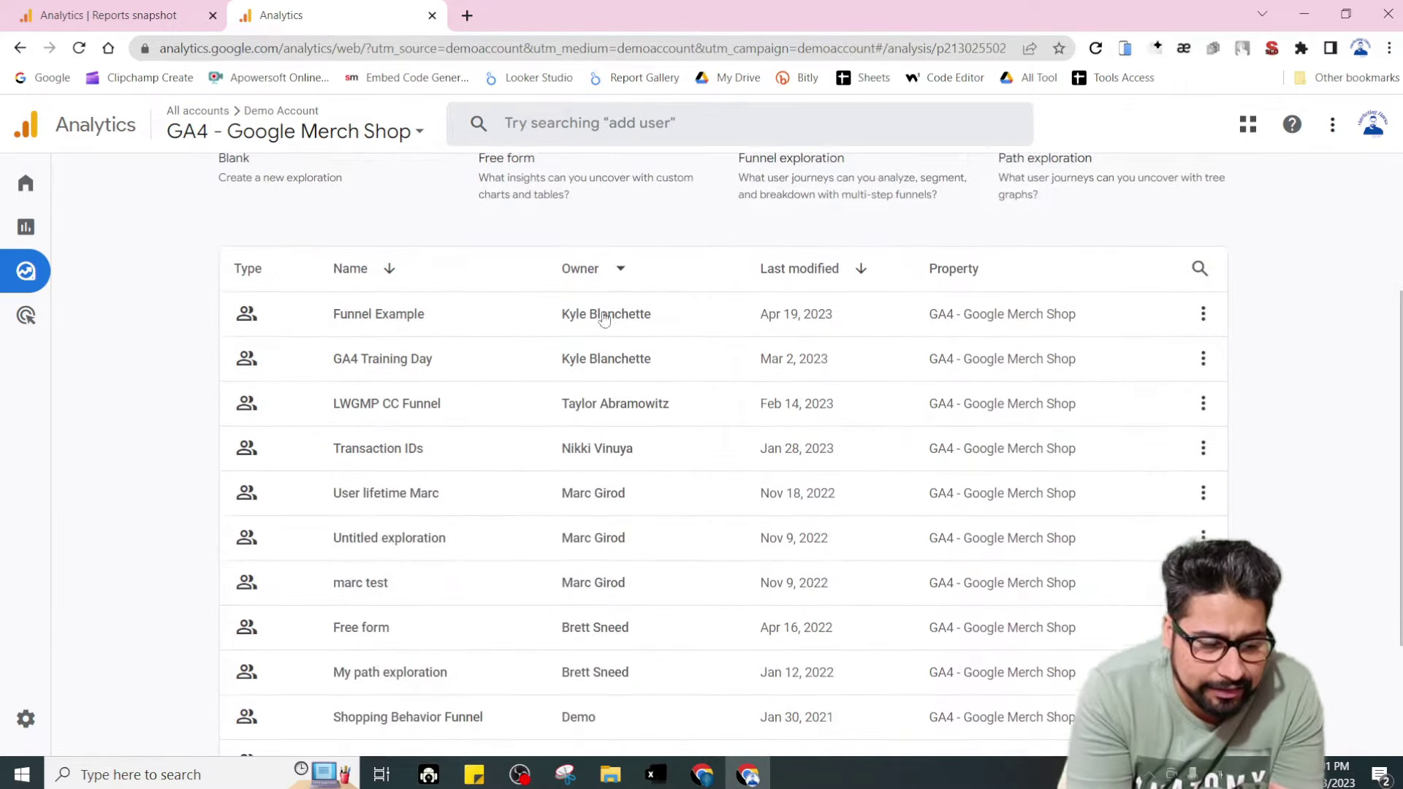
{"action": "scroll", "coordinate": [731, 293], "scroll_direction": "up", "scroll_amount": 3}
{"action": "scroll", "coordinate": [995, 269], "scroll_direction": "down", "scroll_amount": 2}
{"action": "scroll", "coordinate": [995, 269], "scroll_direction": "up", "scroll_amount": 3}
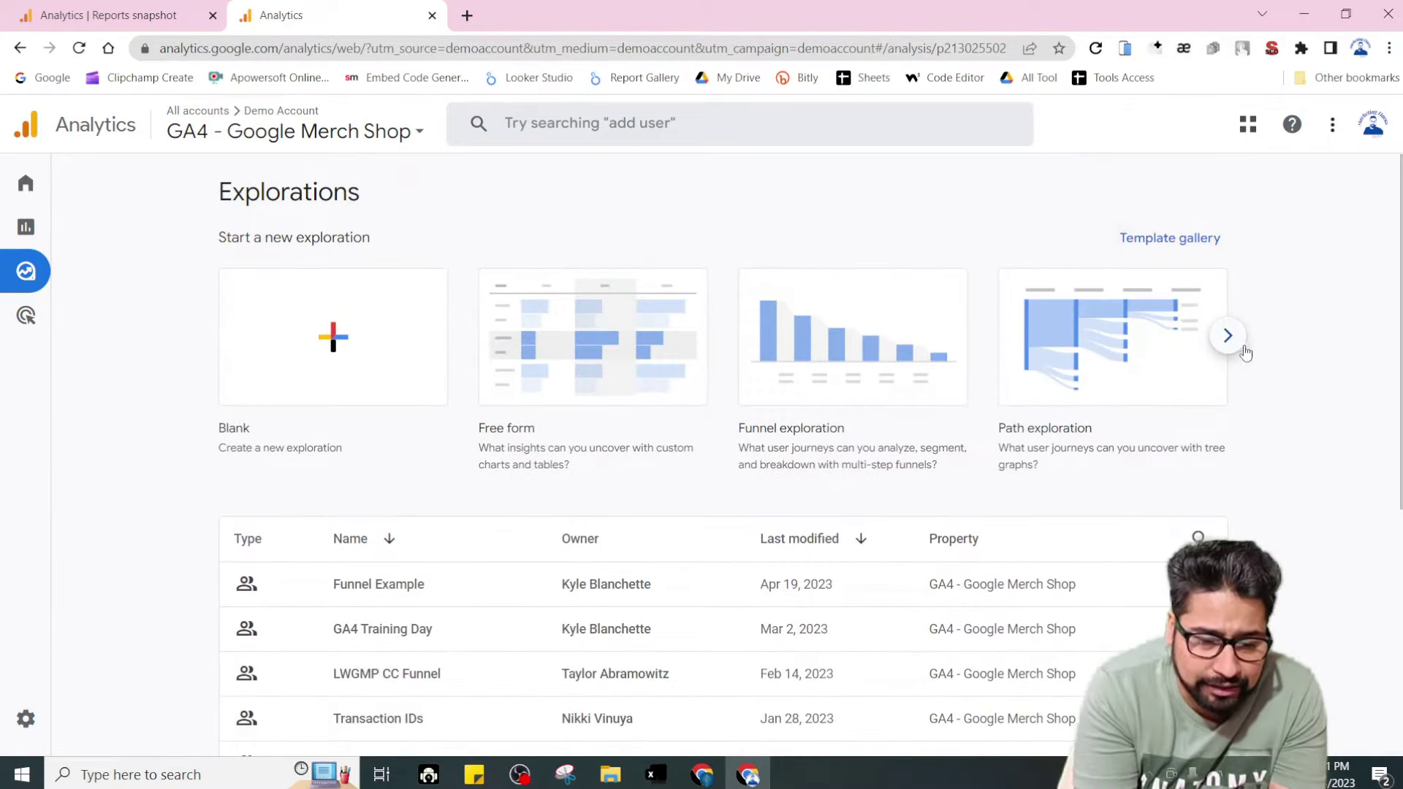
Browse the exploration template gallery and start a new Segment overlap exploration from it.
{"action": "left_click", "coordinate": [1171, 228]}
{"action": "scroll", "coordinate": [585, 357], "scroll_direction": "down", "scroll_amount": 3}
{"action": "scroll", "coordinate": [632, 362], "scroll_direction": "up", "scroll_amount": 3}
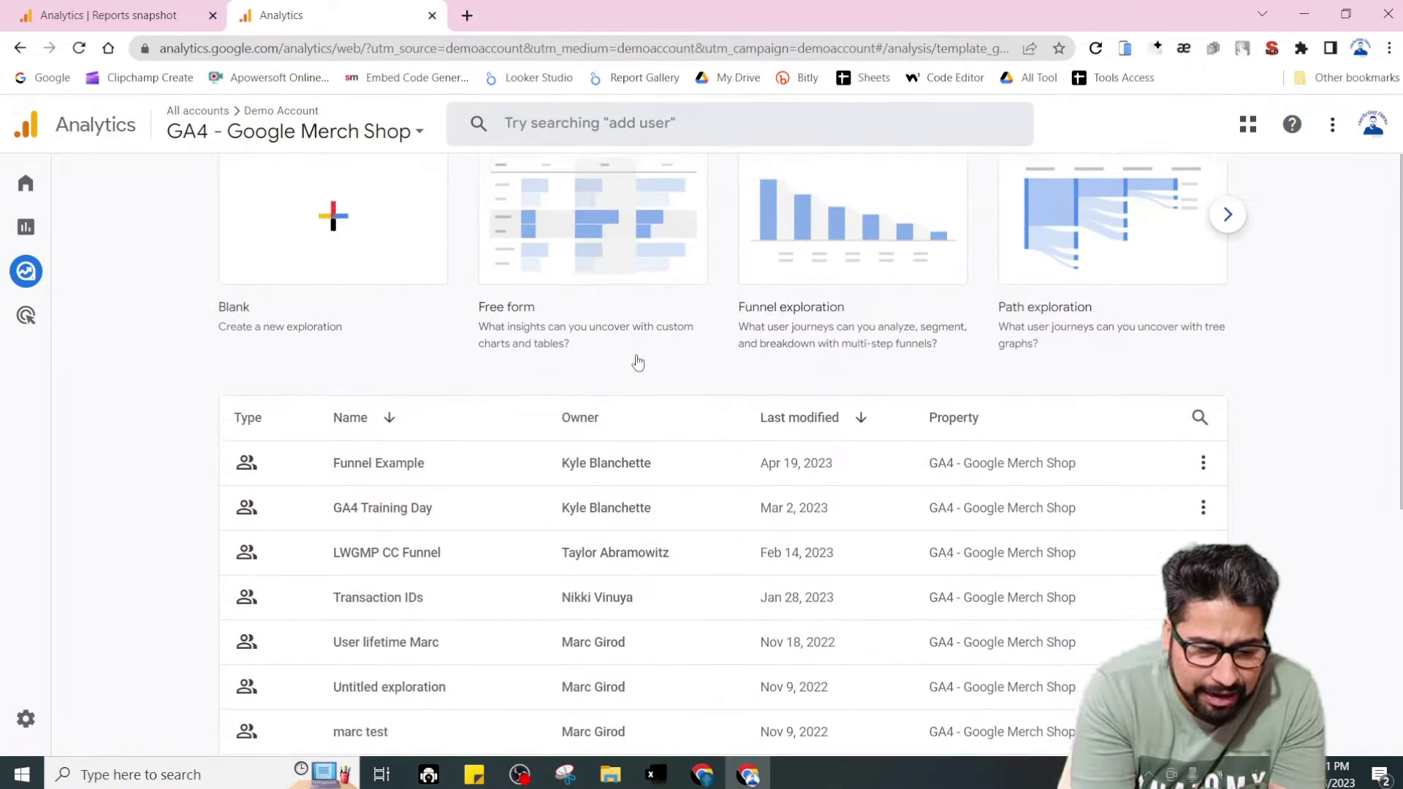
{"action": "left_click", "coordinate": [1227, 338]}
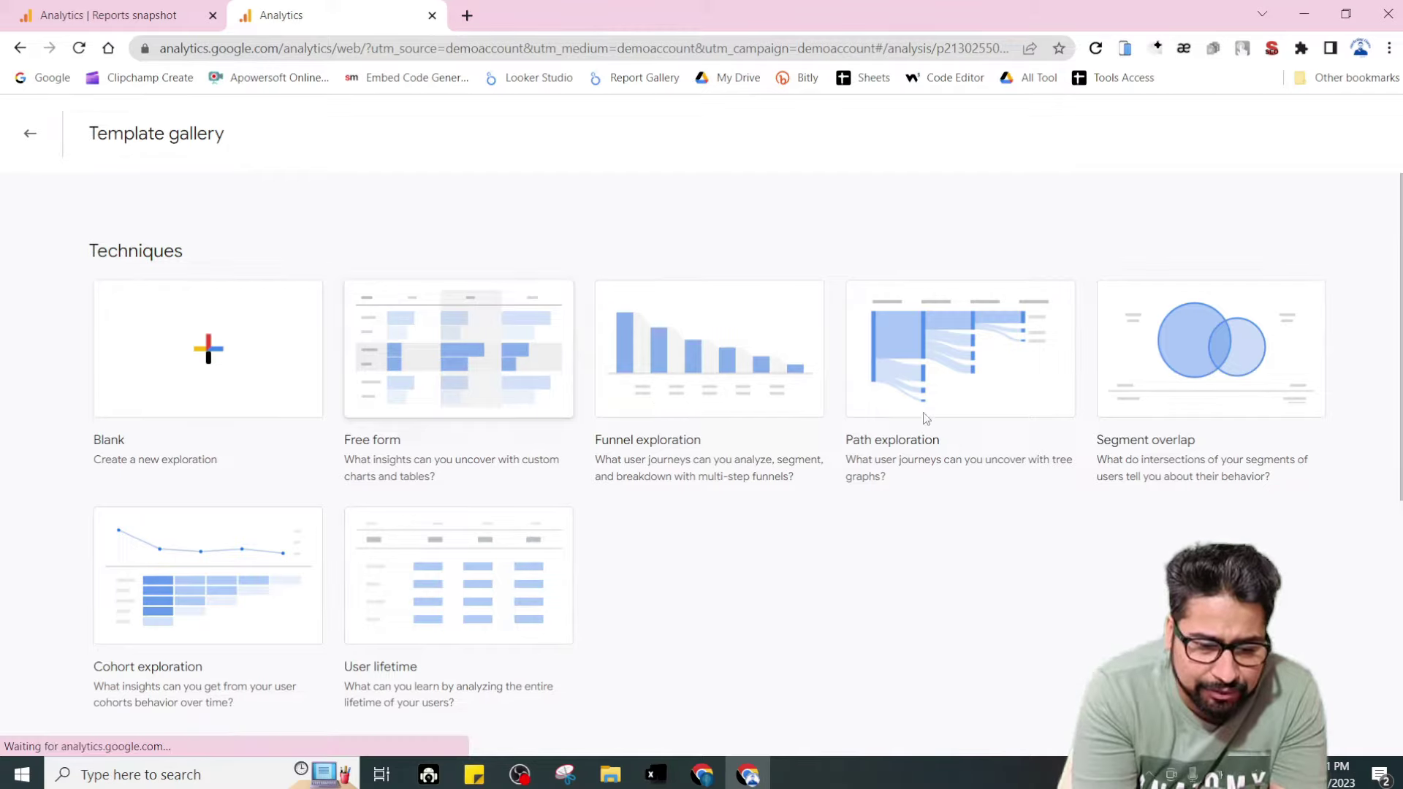
{"action": "left_click", "coordinate": [1162, 386]}
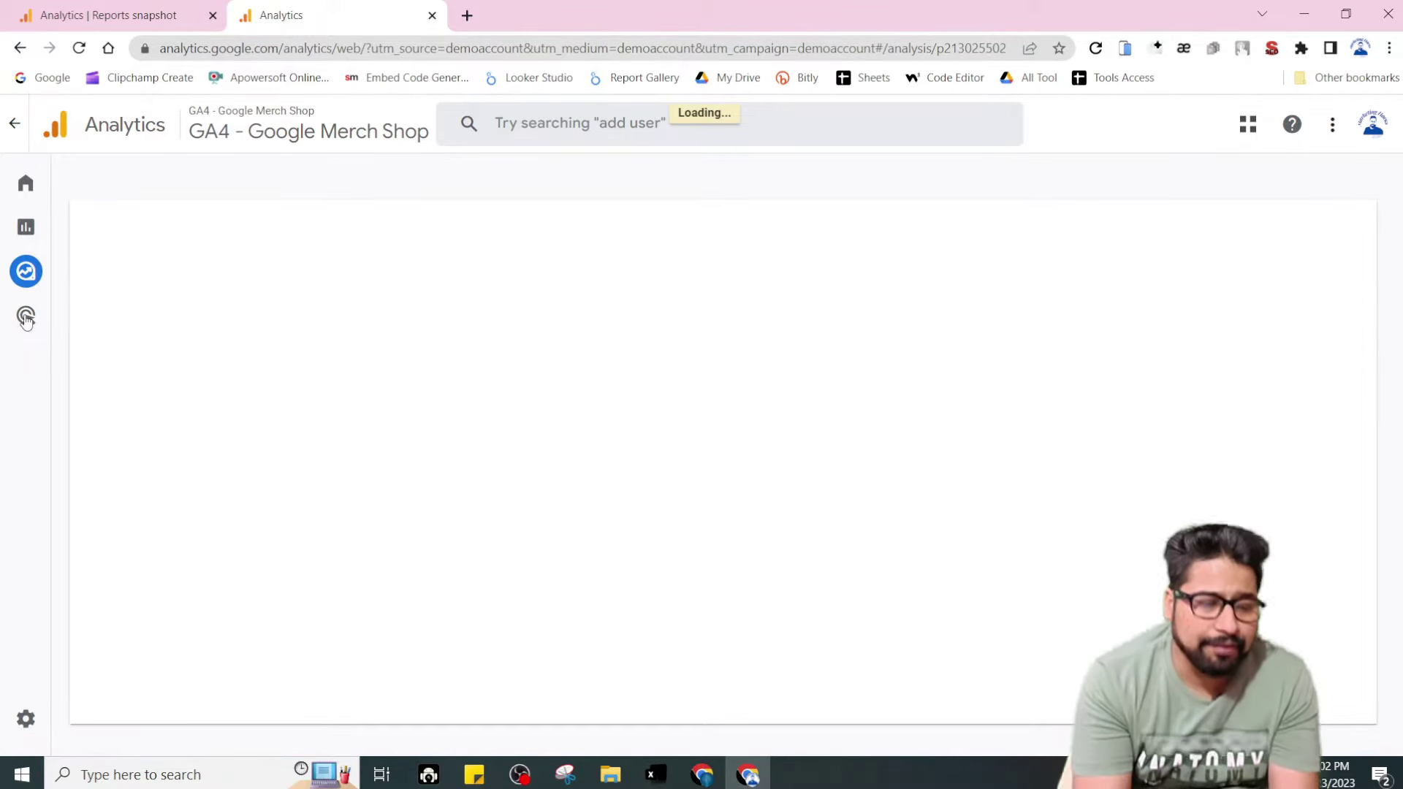
Open the Advertising snapshot and review its cards on conversions by channel, insights and conversion paths.
{"action": "mouse_move", "coordinate": [25, 319]}
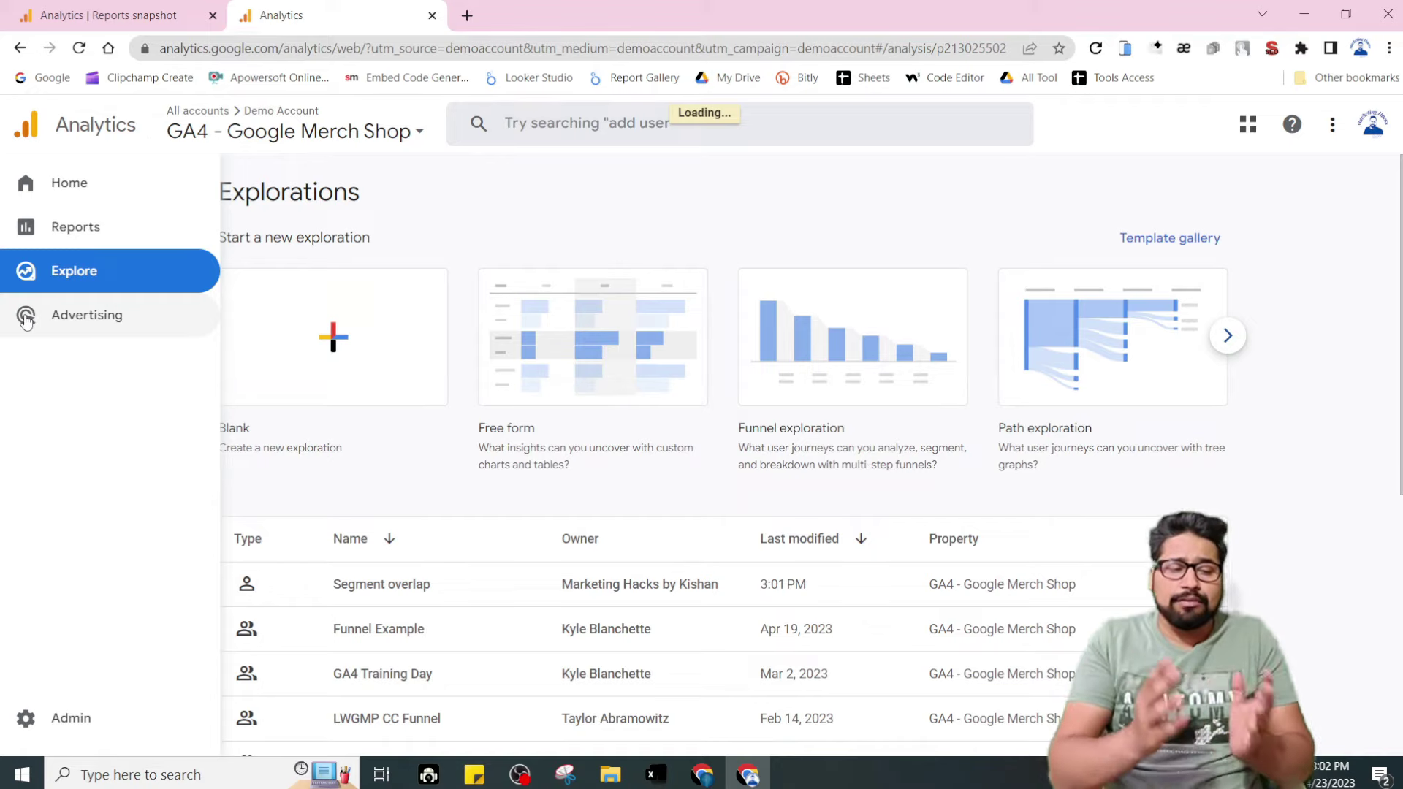
{"action": "left_click", "coordinate": [26, 319]}
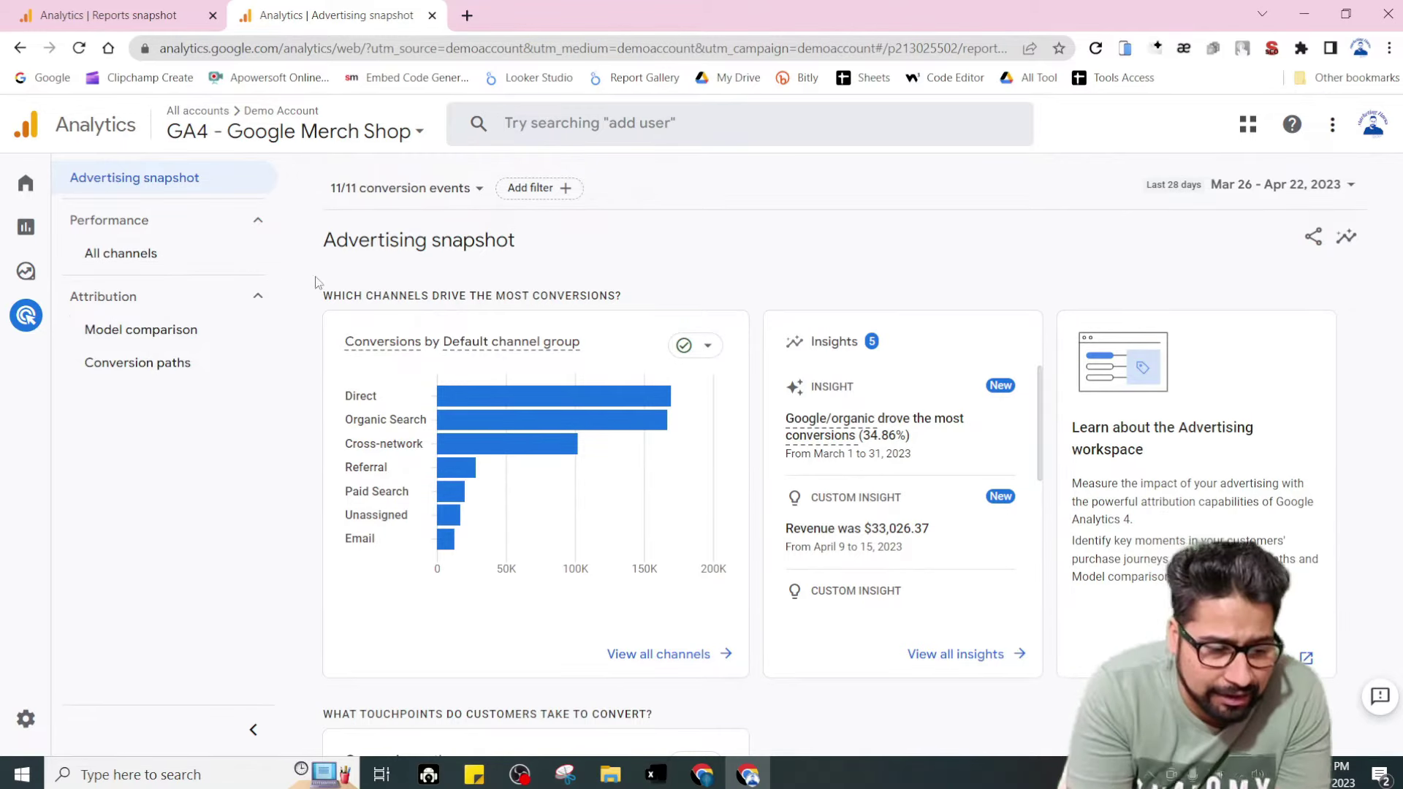
{"action": "scroll", "coordinate": [755, 338], "scroll_direction": "down", "scroll_amount": 5}
{"action": "scroll", "coordinate": [820, 482], "scroll_direction": "down", "scroll_amount": 1}
{"action": "scroll", "coordinate": [821, 482], "scroll_direction": "up", "scroll_amount": 4}
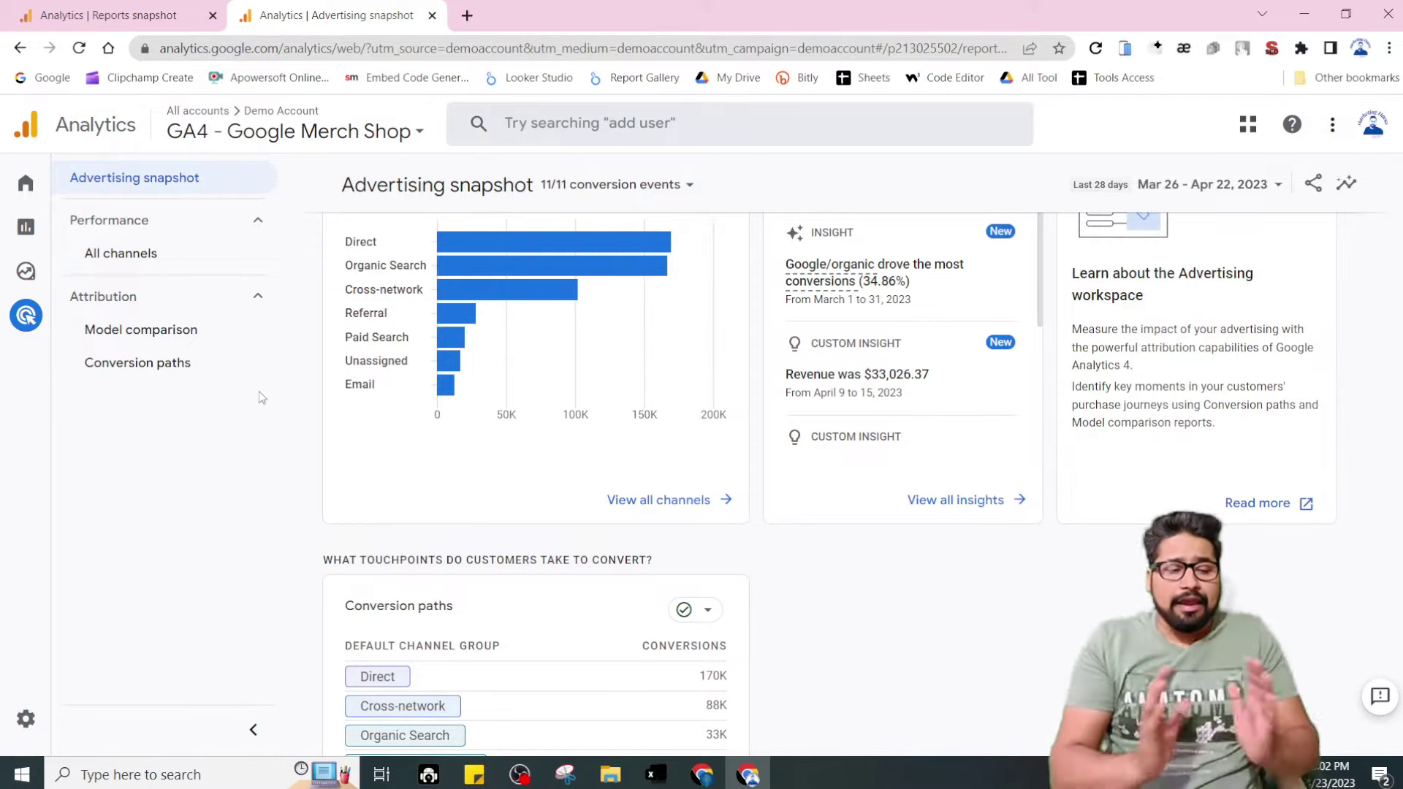
Open the Admin settings for the Merch Shop and examine the account and property options down to the product links.
{"action": "left_click", "coordinate": [26, 720]}
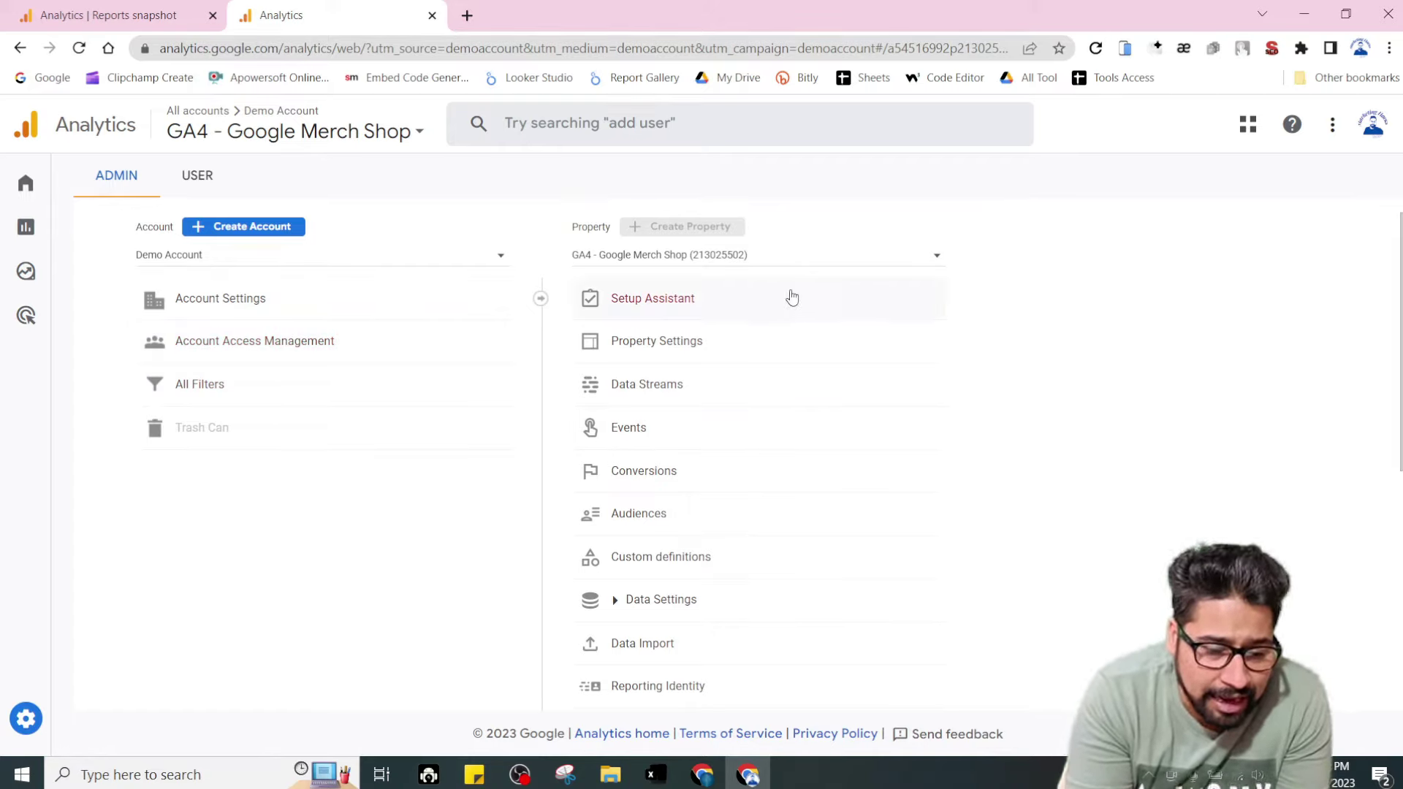
{"action": "scroll", "coordinate": [708, 340], "scroll_direction": "down", "scroll_amount": 2}
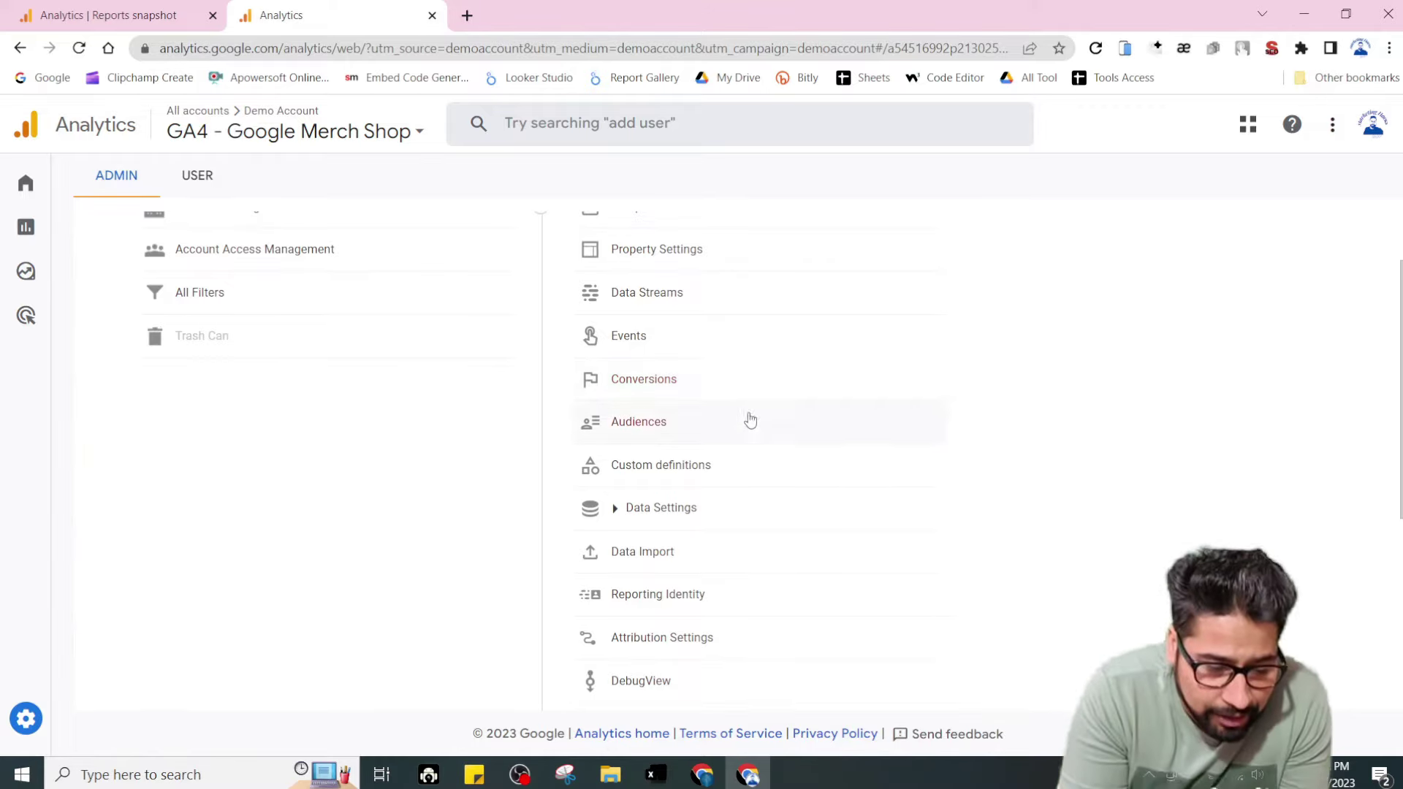
{"action": "scroll", "coordinate": [746, 415], "scroll_direction": "down", "scroll_amount": 2}
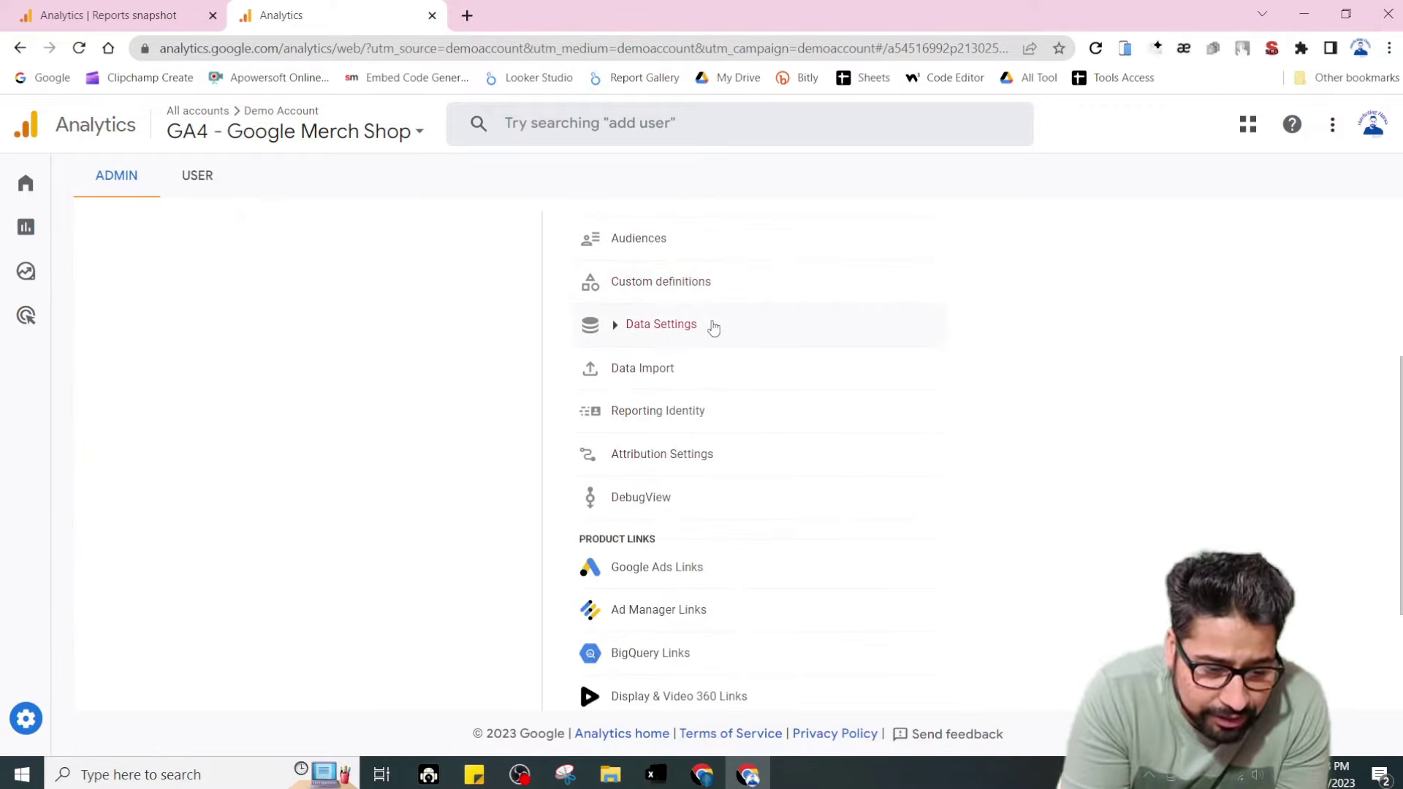
{"action": "scroll", "coordinate": [708, 380], "scroll_direction": "down", "scroll_amount": 1}
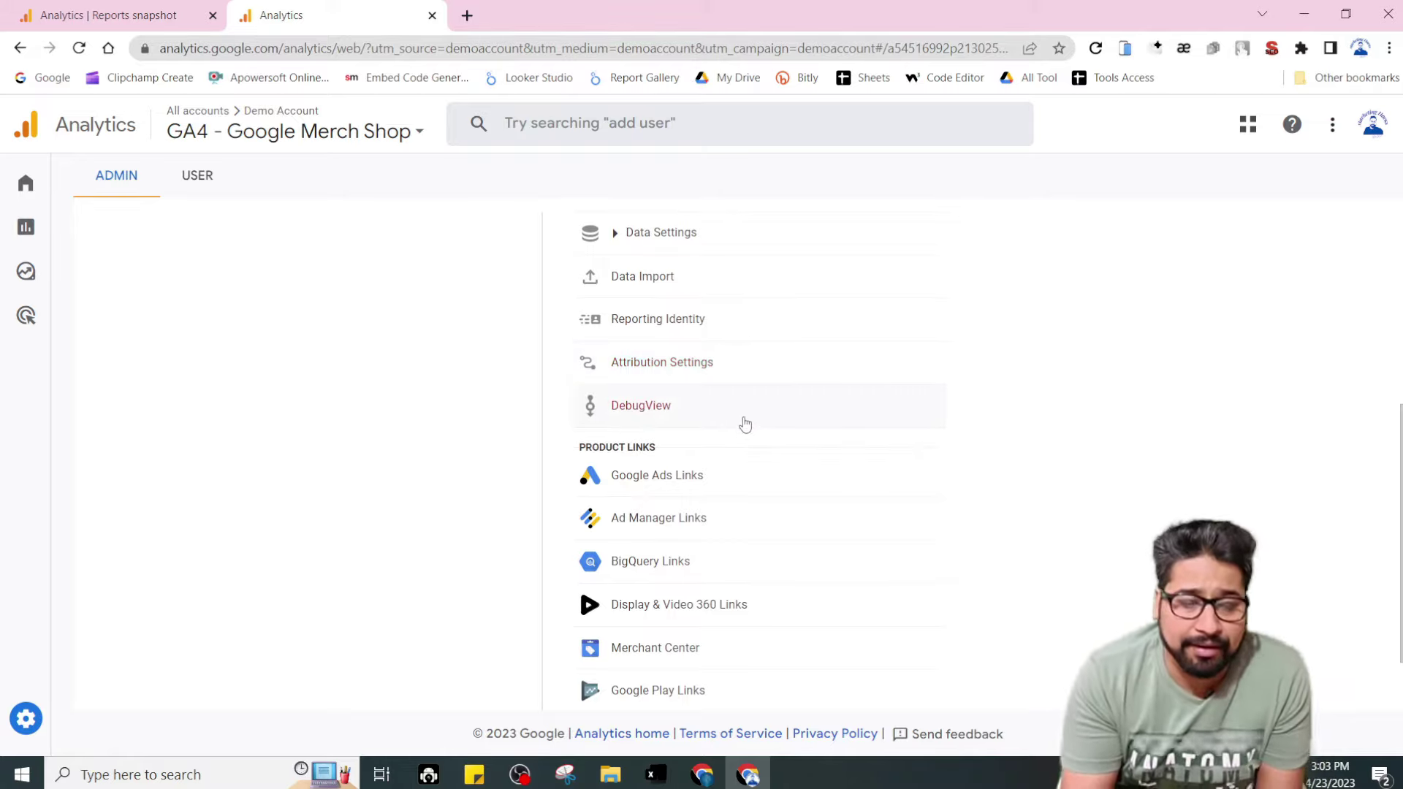
{"action": "scroll", "coordinate": [744, 423], "scroll_direction": "down", "scroll_amount": 1}
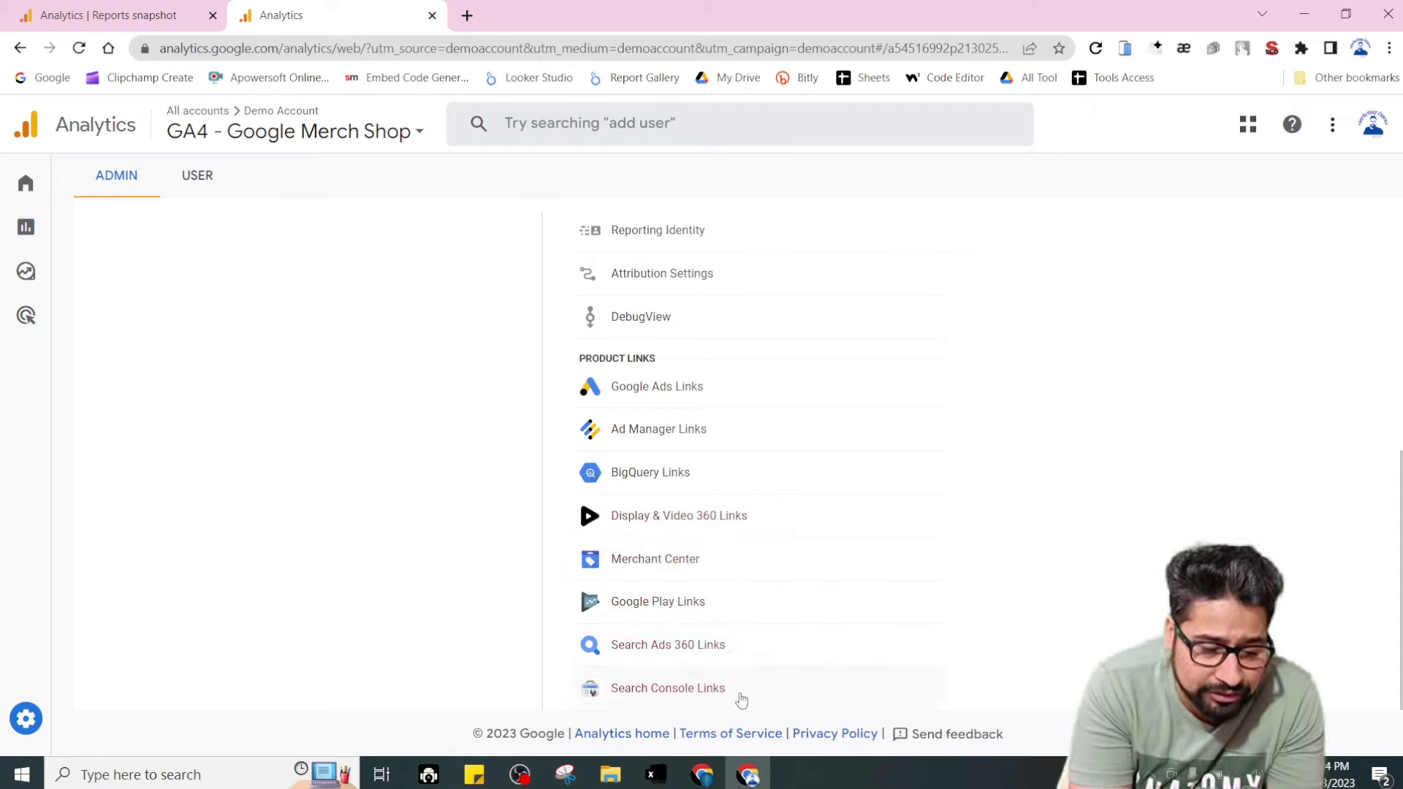
{"action": "scroll", "coordinate": [733, 511], "scroll_direction": "up", "scroll_amount": 3}
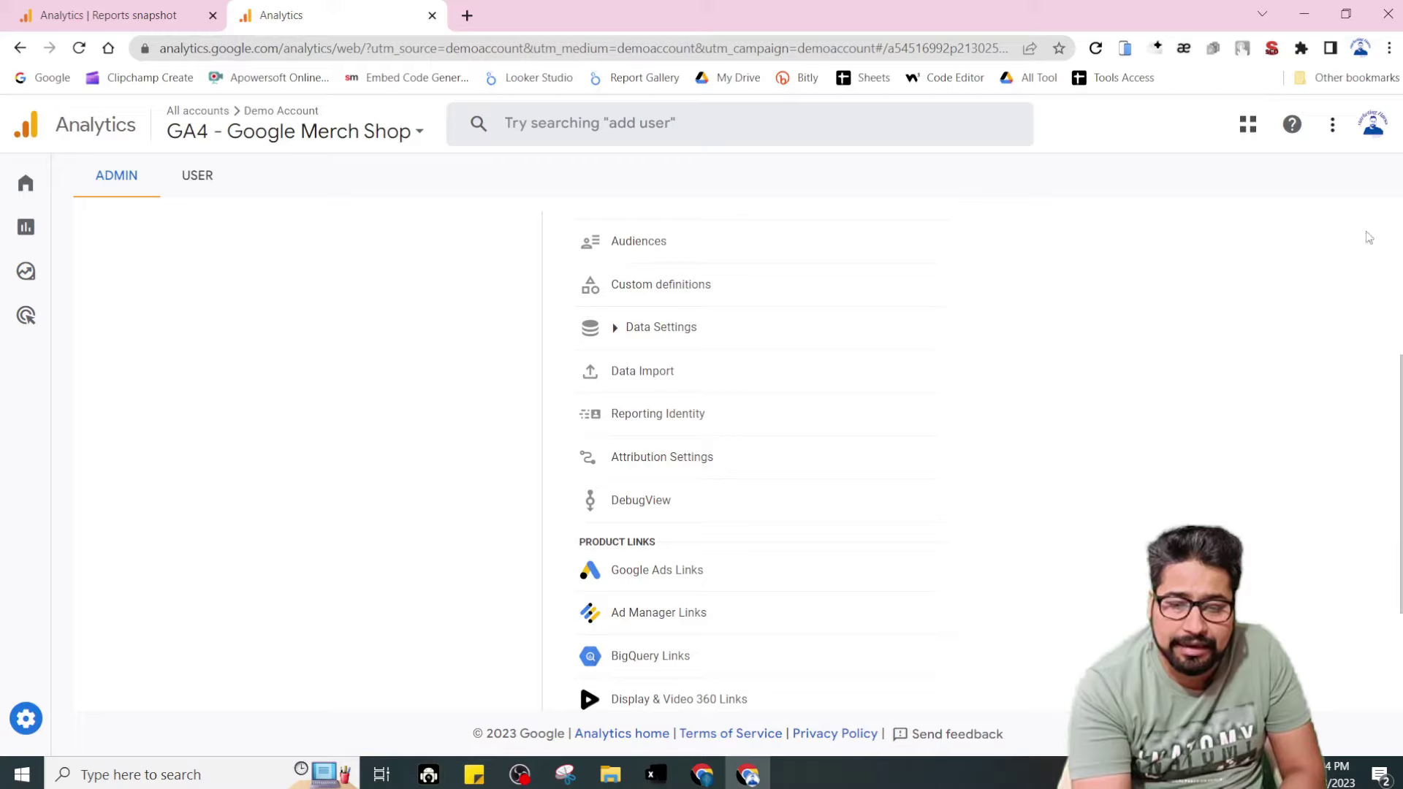
View the list of available Google accounts and close it without switching accounts.
{"action": "left_click", "coordinate": [1371, 126]}
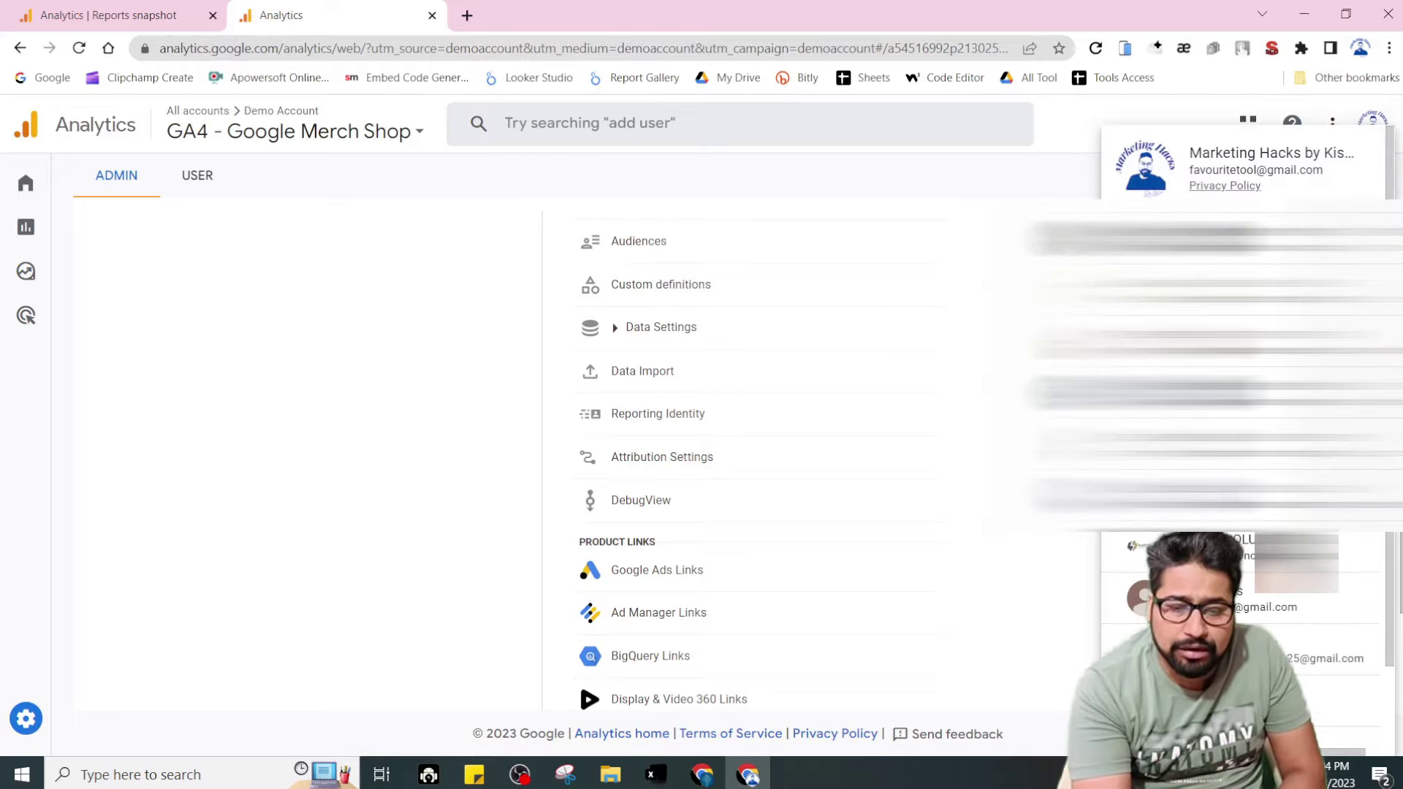
{"action": "left_click", "coordinate": [1016, 231]}
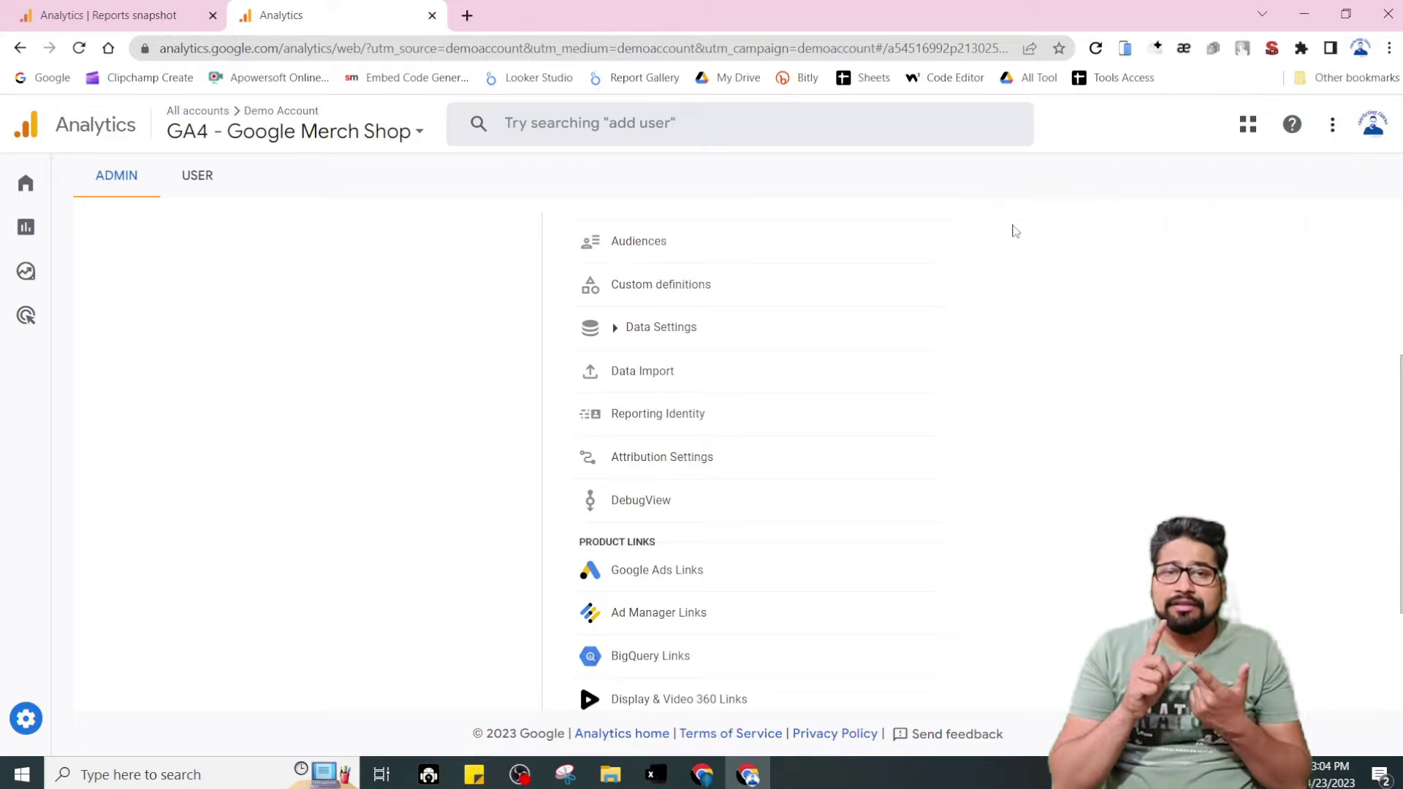